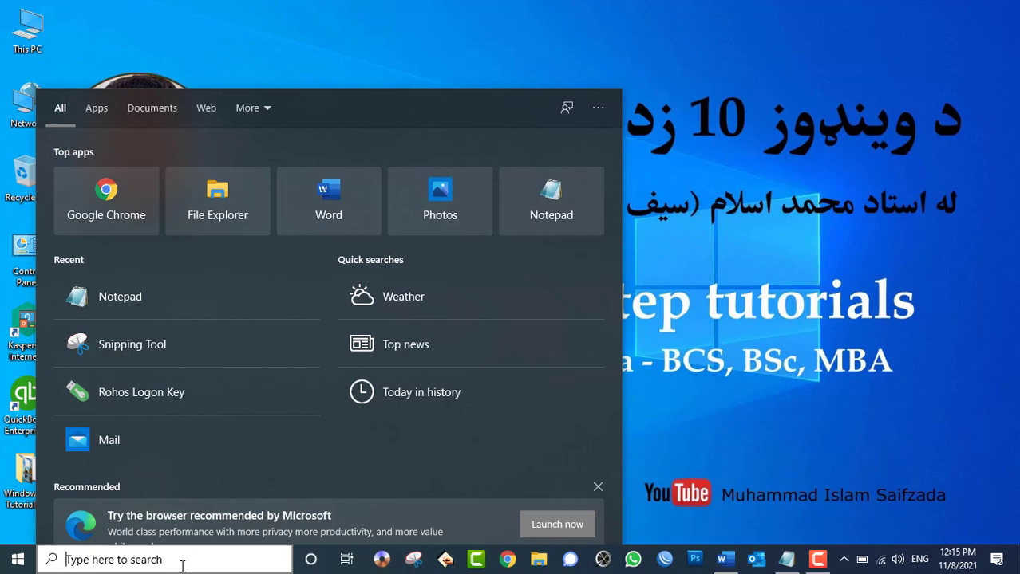
# - Launch WordPad from the Windows Start search by typing 'wordpad'
pyautogui.write('wordpad')
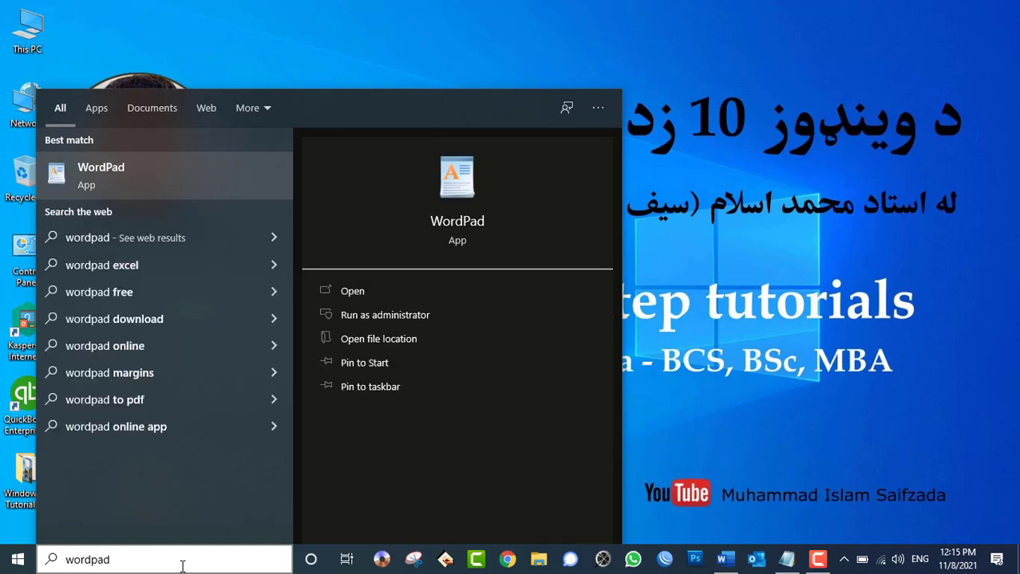
pyautogui.press('Return')
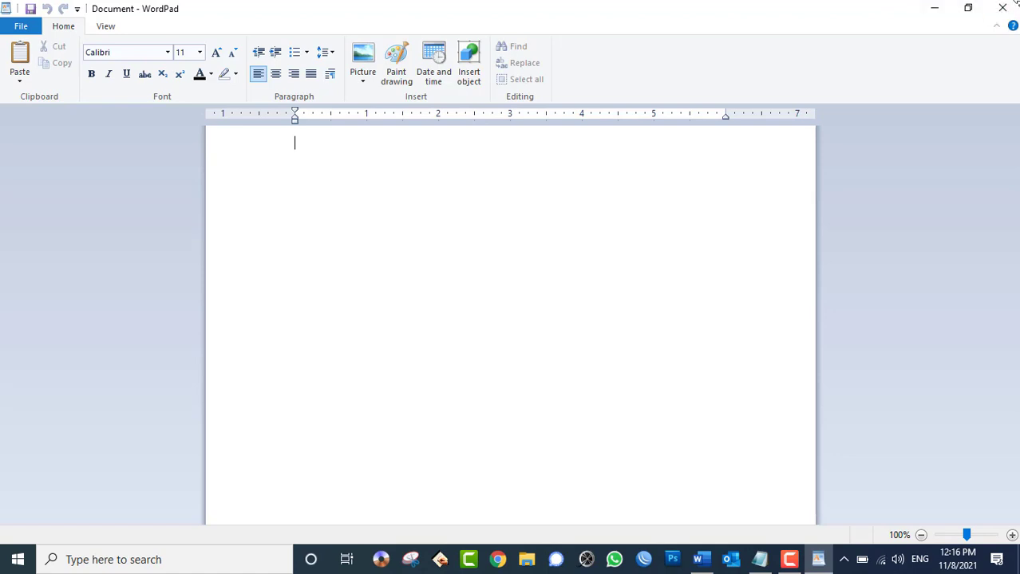
pyautogui.click(77, 9)
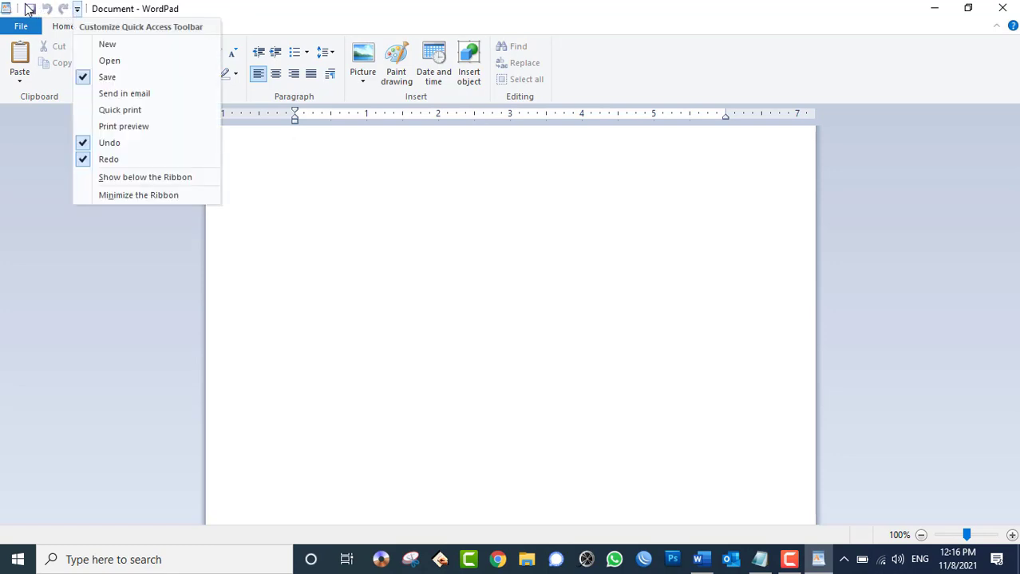
pyautogui.click(291, 6)
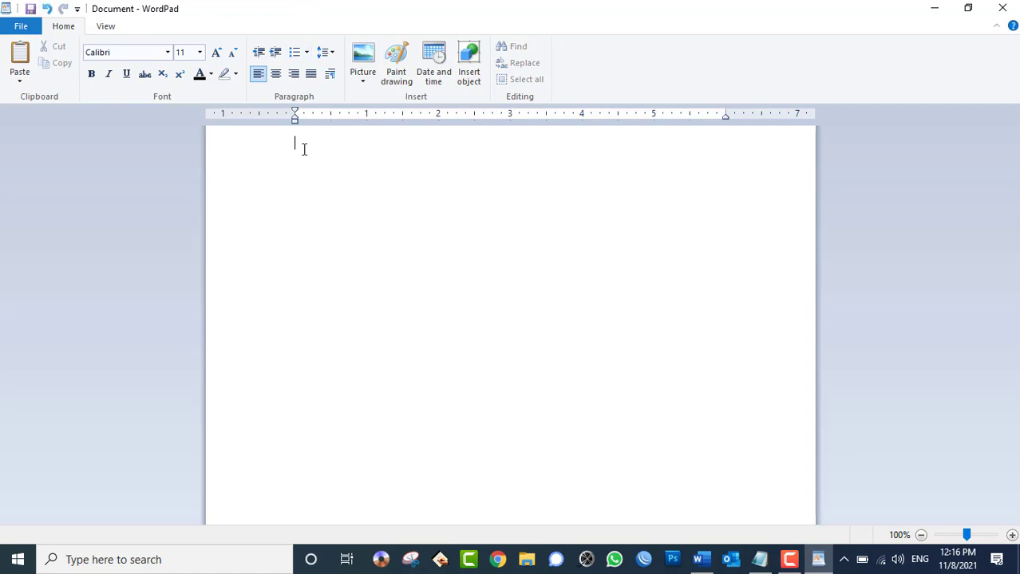
# - Type 'welcome to afghanistan', then look at the File menu and cancel Save As
pyautogui.write('welcome to afghanistan')
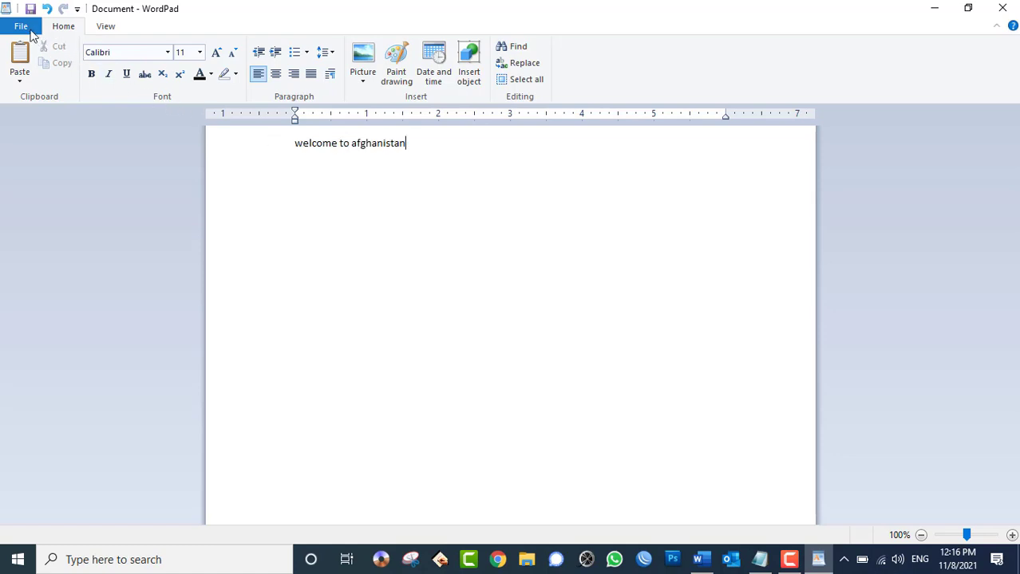
pyautogui.click(25, 27)
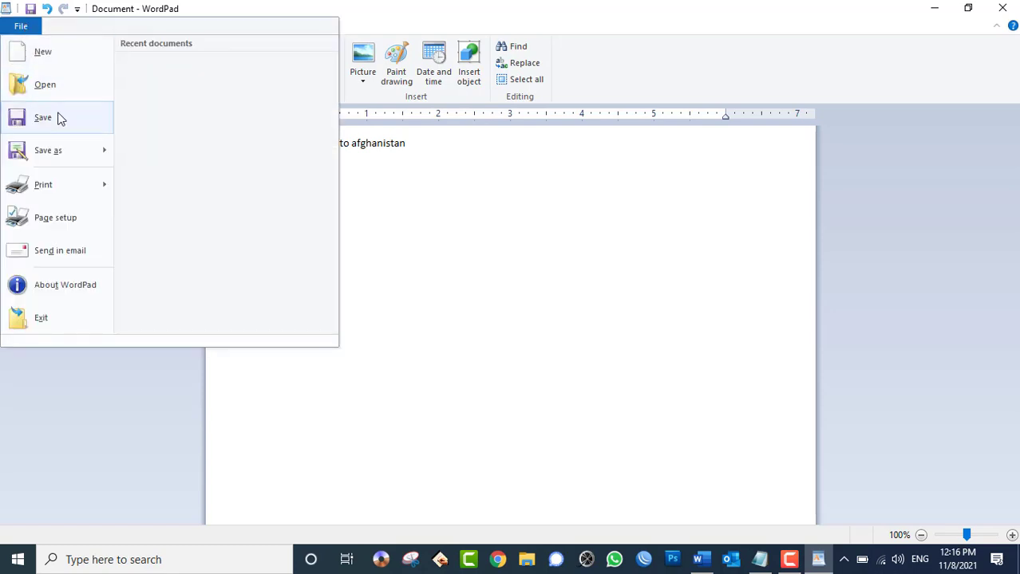
pyautogui.click(20, 28)
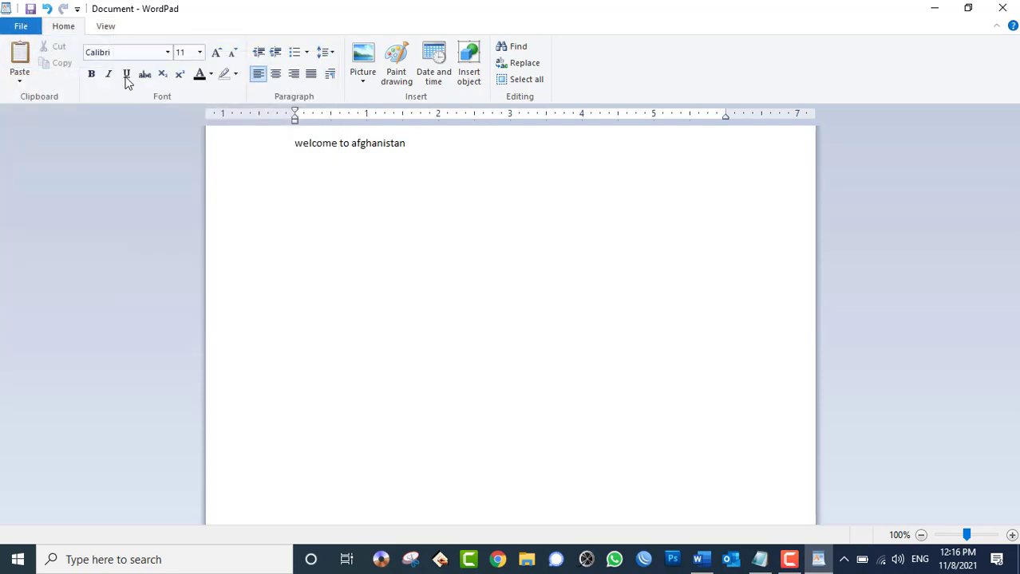
pyautogui.click(29, 9)
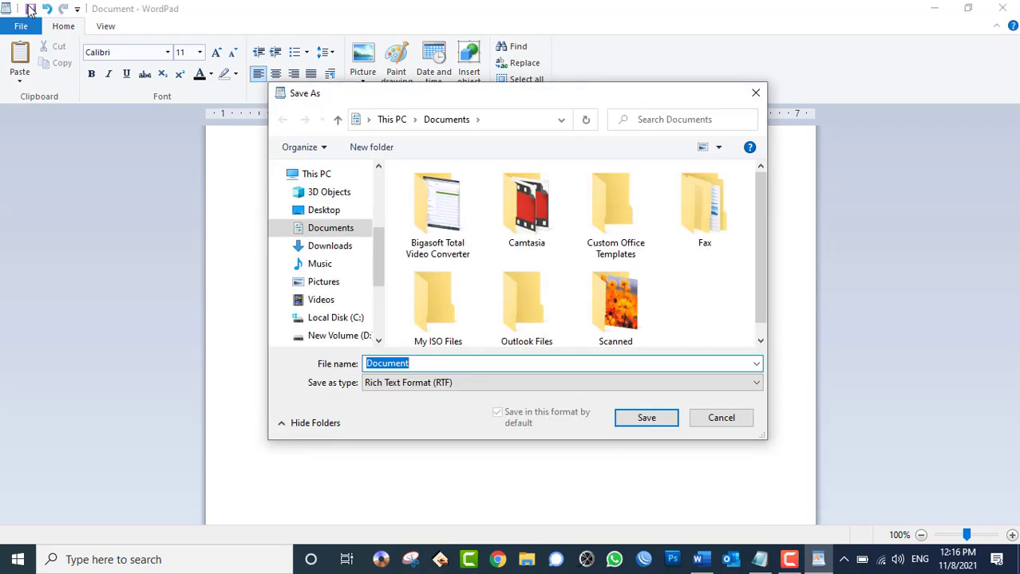
pyautogui.click(756, 92)
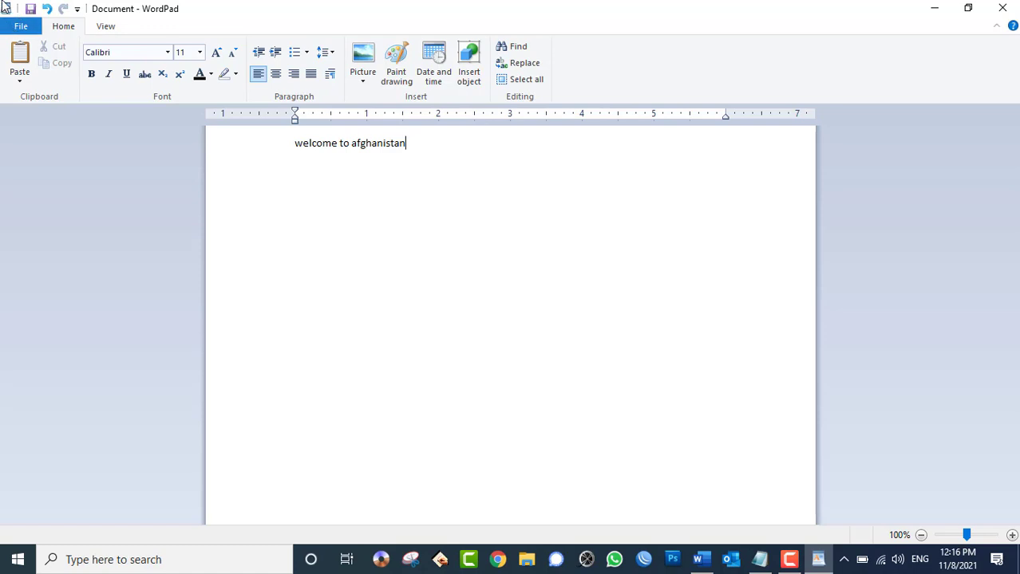
# - Restore the WordPad window to a smaller size, then maximize it again
pyautogui.click(5, 8)
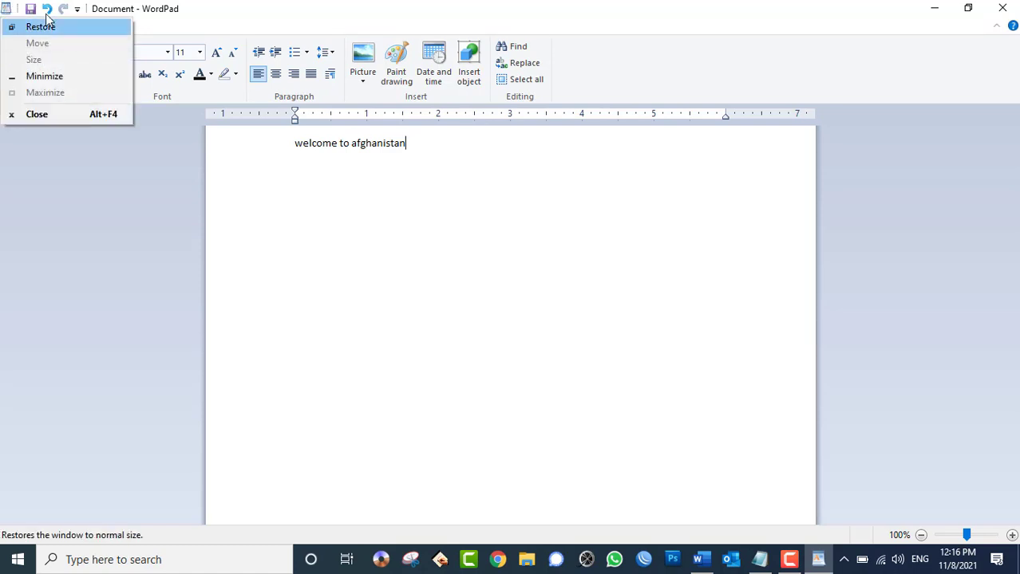
pyautogui.click(120, 27)
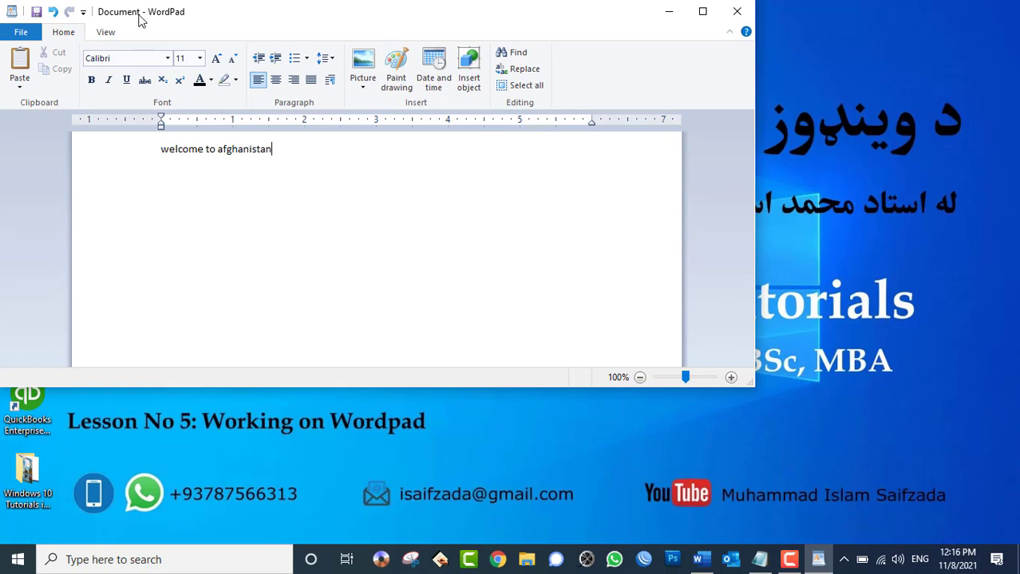
pyautogui.doubleClick(139, 19)
# - Add New and Open to the Quick Access Toolbar
pyautogui.click(76, 9)
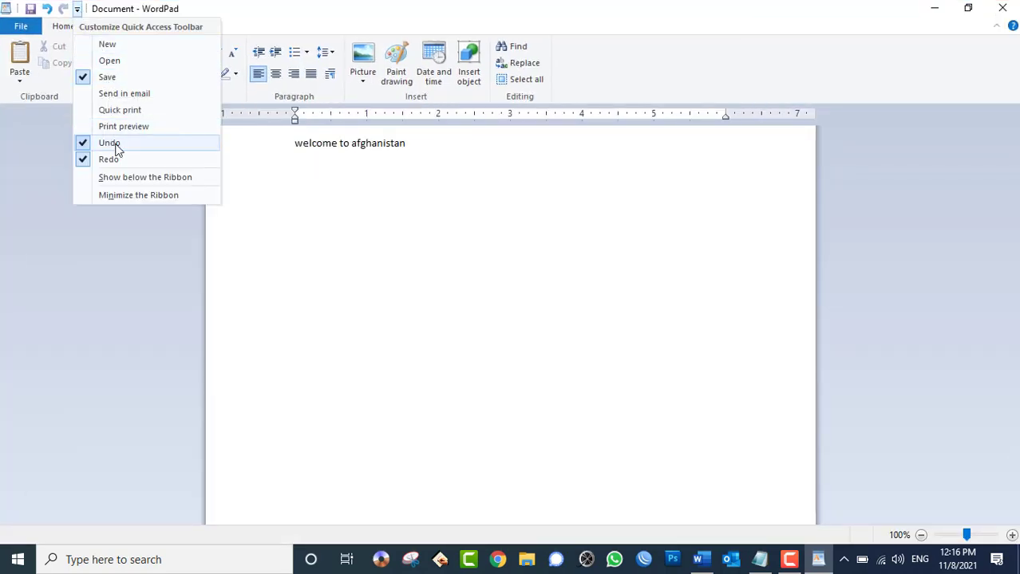
pyautogui.click(107, 45)
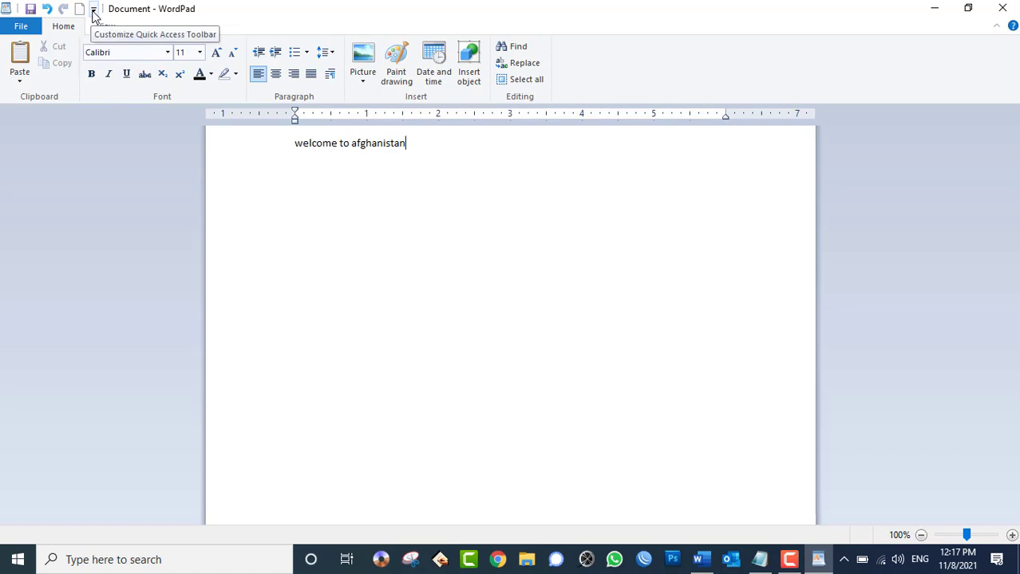
pyautogui.click(93, 9)
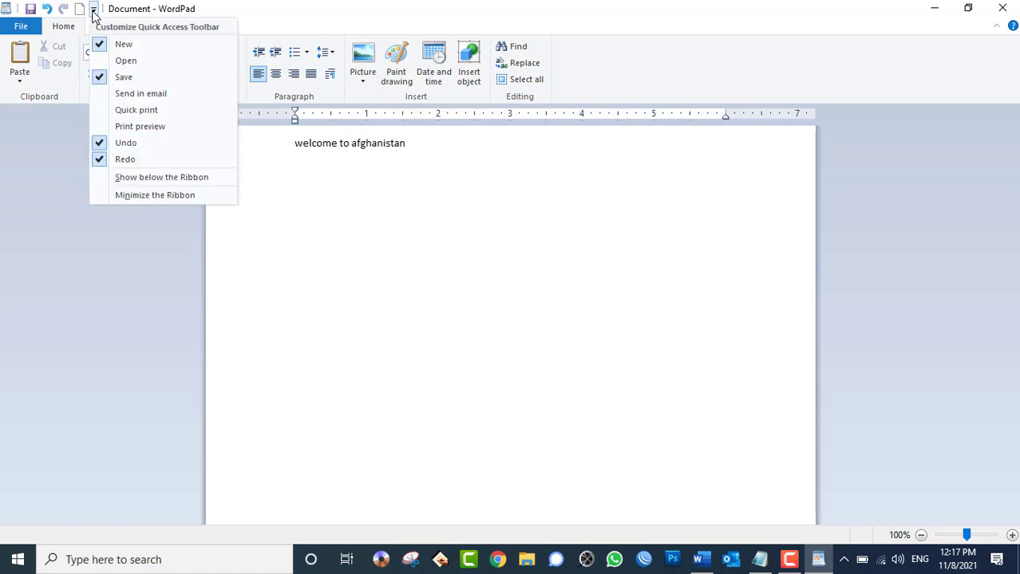
pyautogui.click(124, 62)
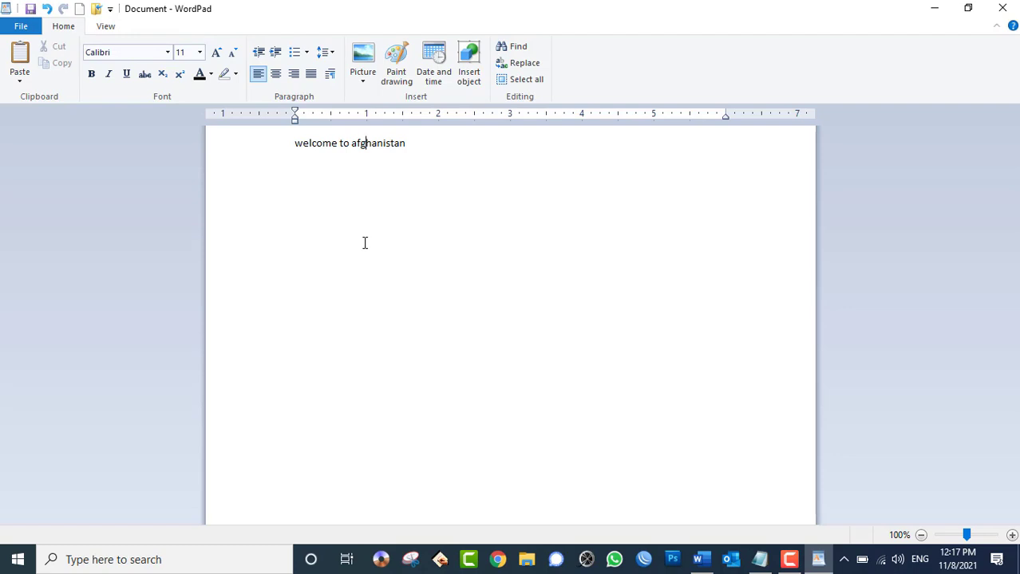
pyautogui.click(28, 28)
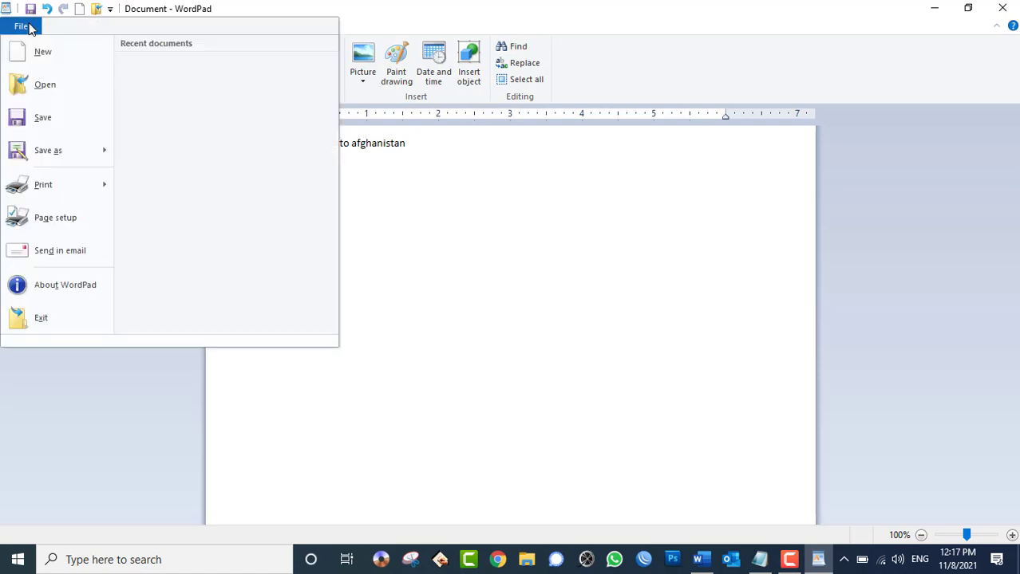
pyautogui.click(23, 27)
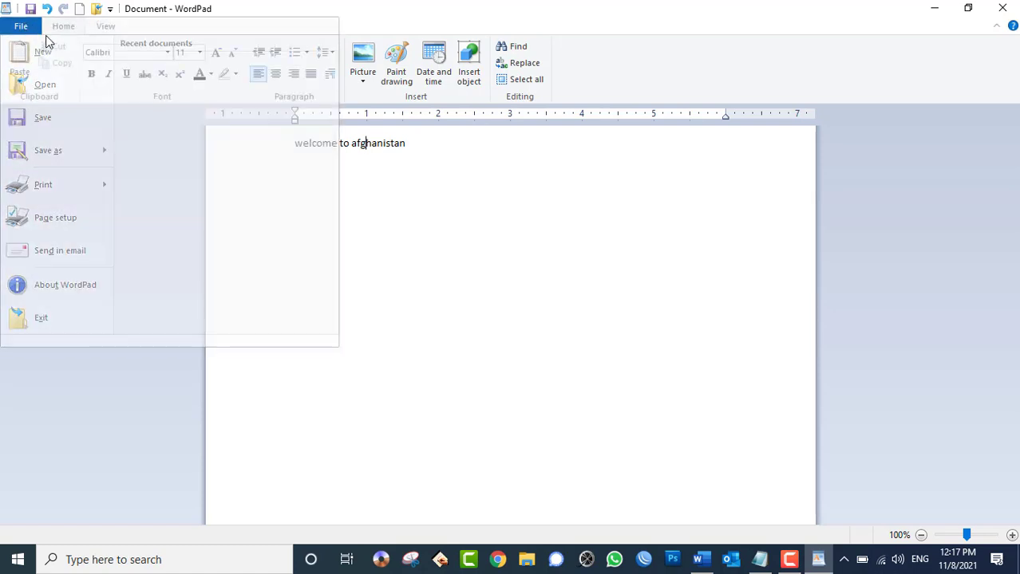
pyautogui.click(107, 28)
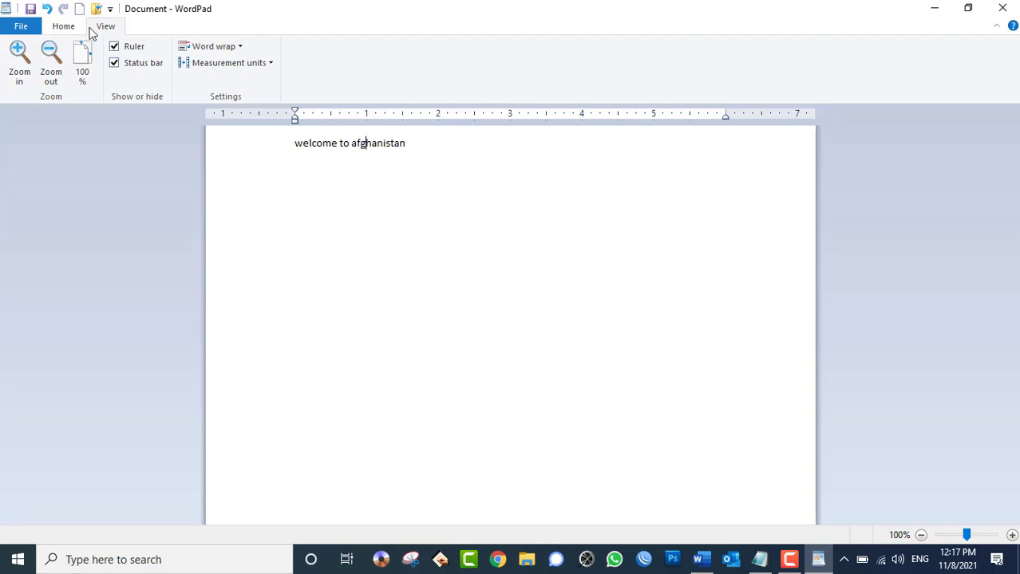
pyautogui.click(306, 253)
pyautogui.click(64, 27)
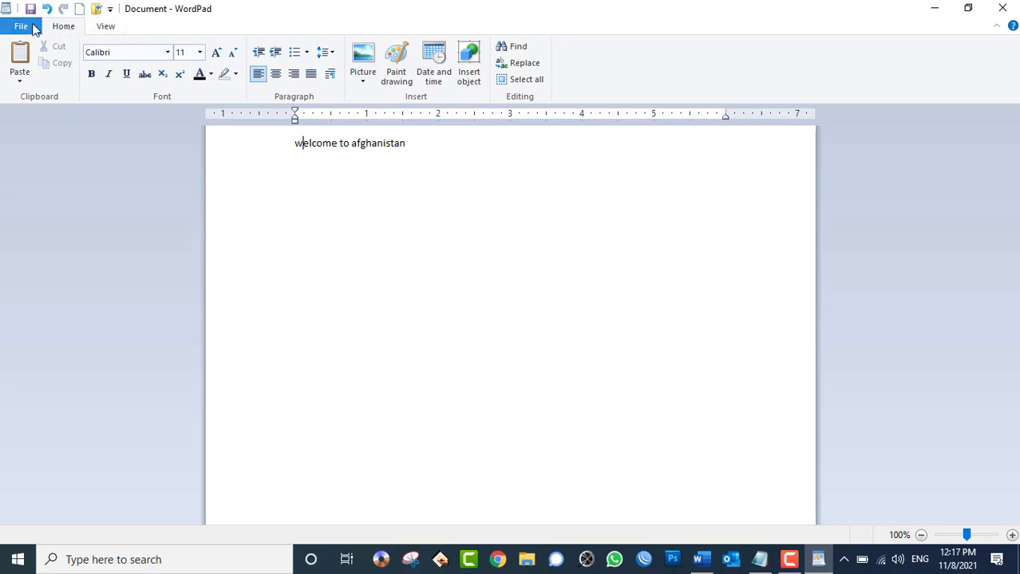
pyautogui.click(106, 30)
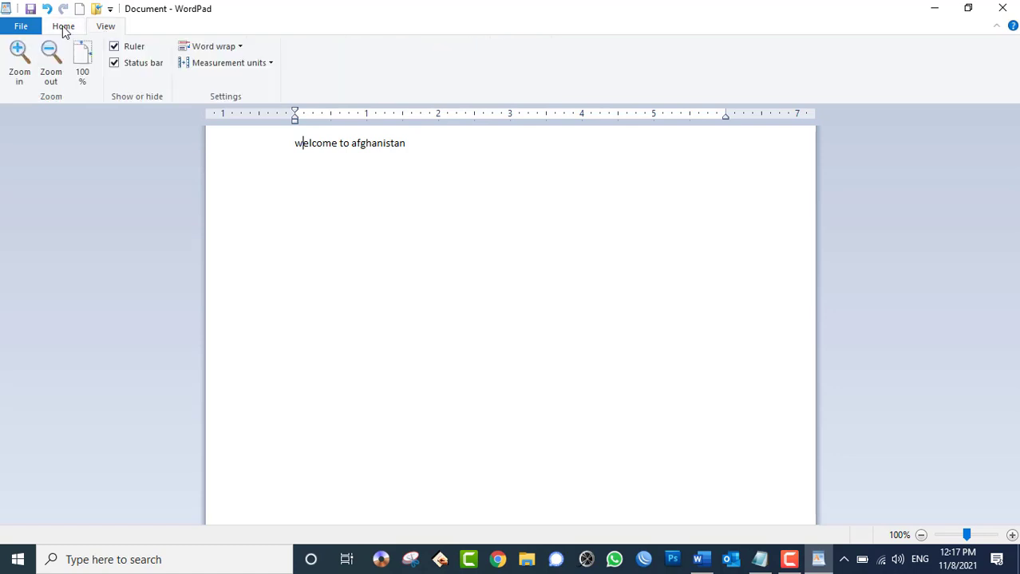
pyautogui.click(64, 30)
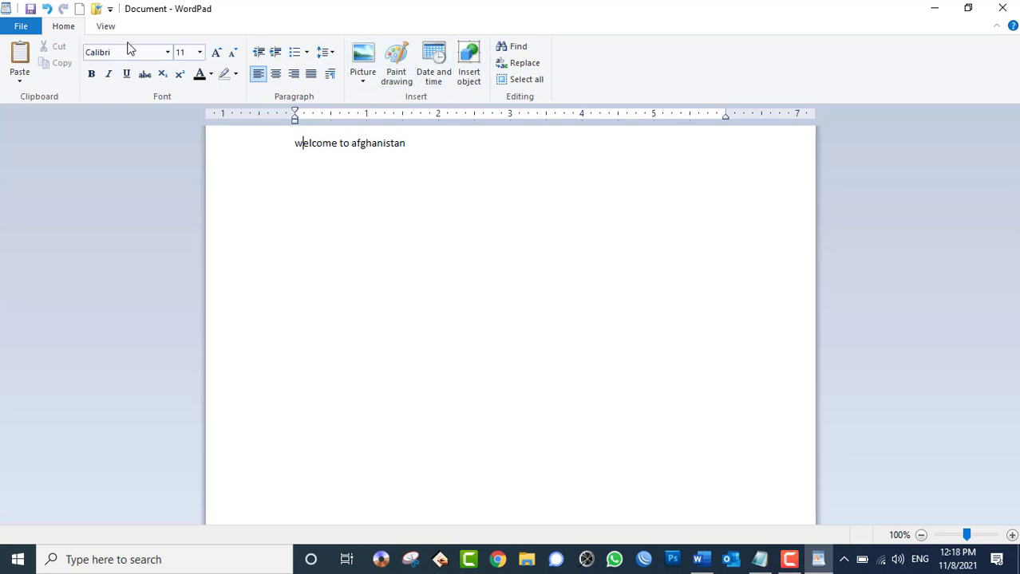
pyautogui.click(111, 9)
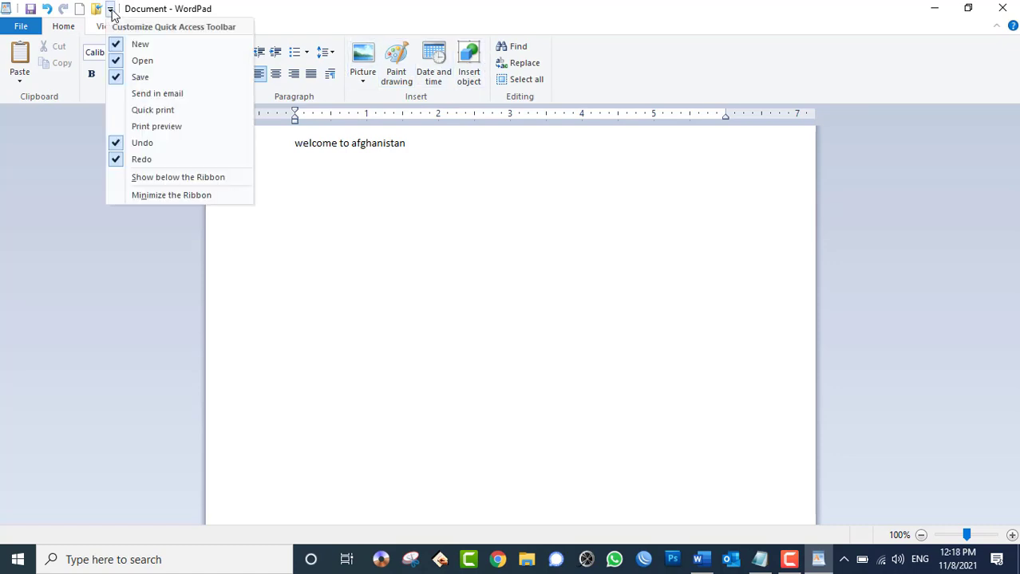
pyautogui.click(62, 28)
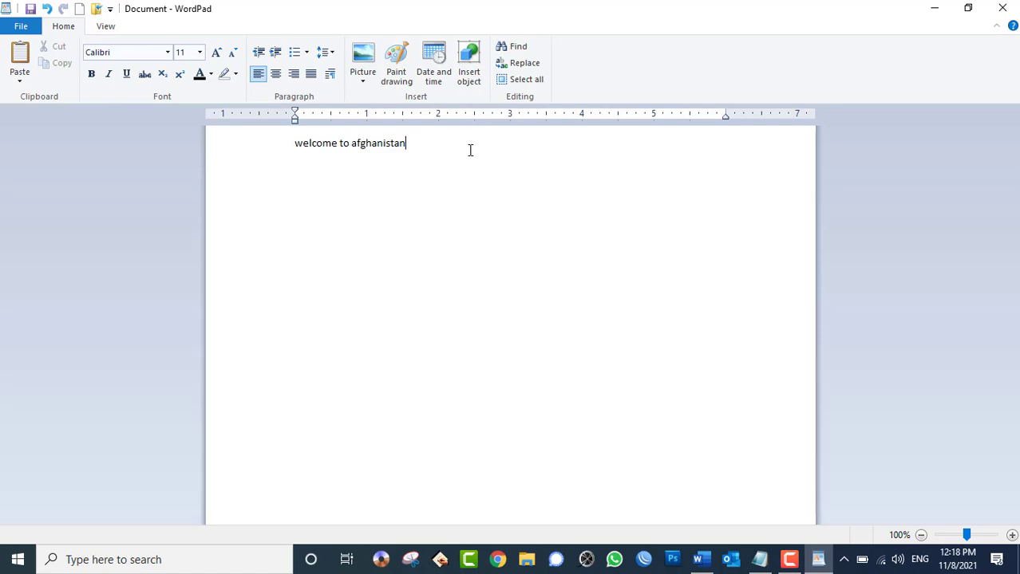
pyautogui.click(99, 29)
pyautogui.click(68, 32)
# - Zoom the page in and out with Ctrl+scroll
pyautogui.scroll(5, 702, 264)
pyautogui.scroll(5, 801, 268)
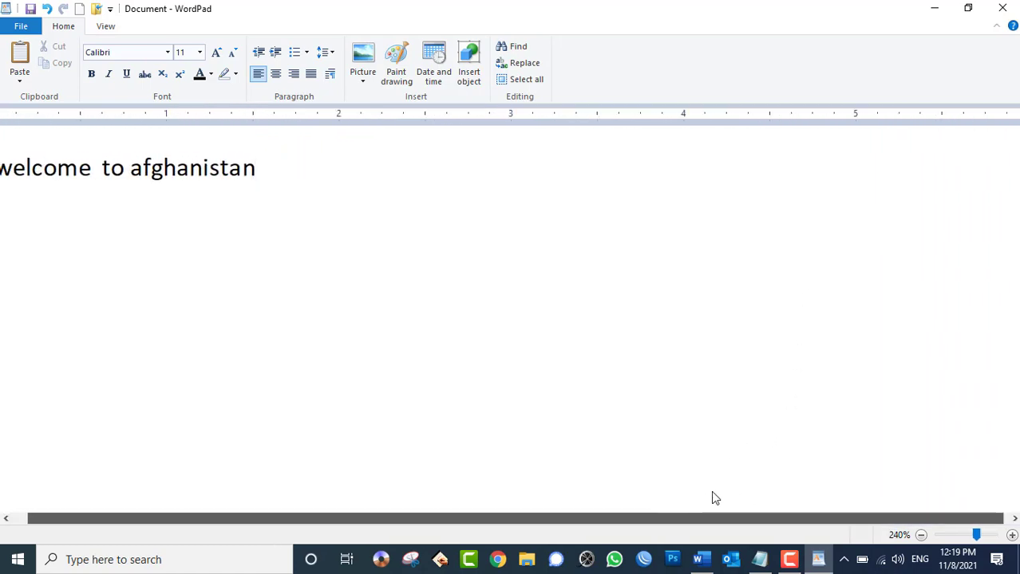
pyautogui.scroll(-1, 678, 344)
pyautogui.scroll(-13, 678, 345)
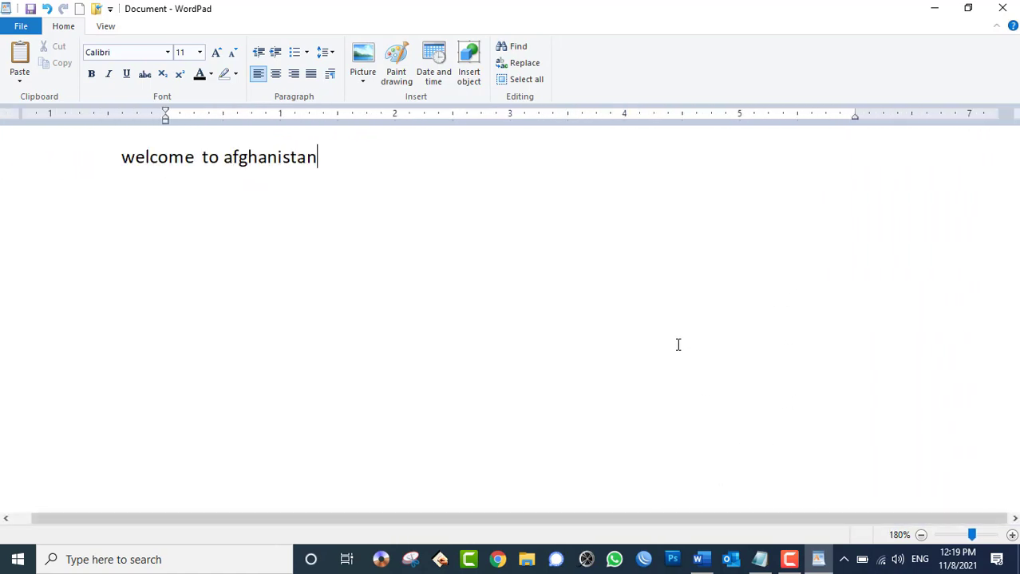
pyautogui.scroll(-3, 678, 344)
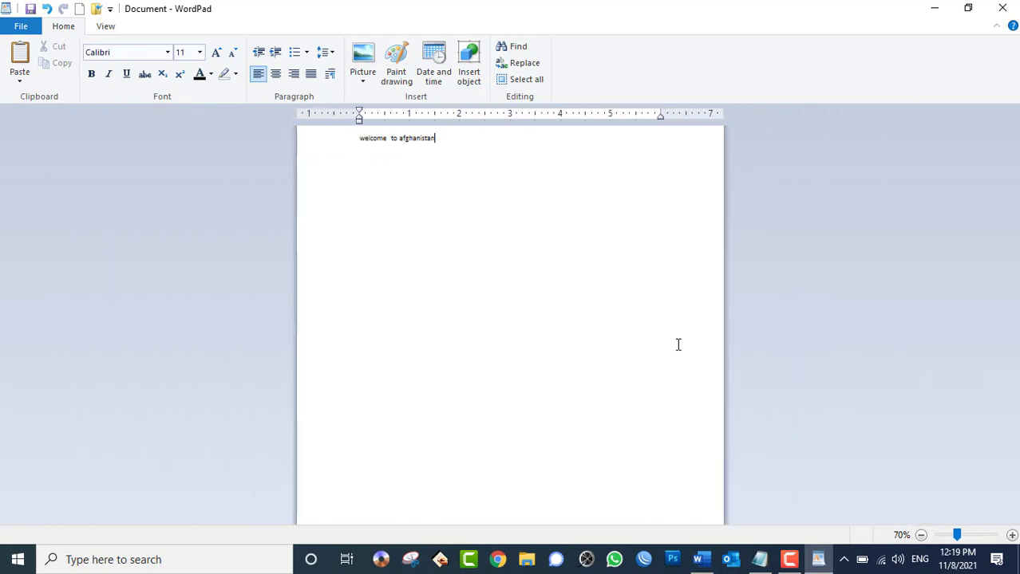
pyautogui.scroll(3, 678, 345)
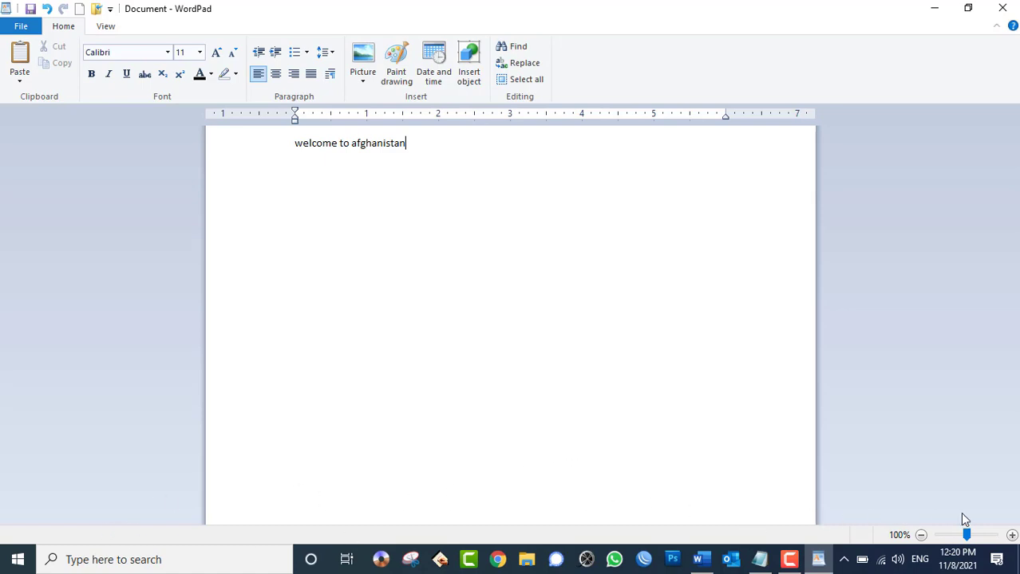
# - Zoom in three steps with the status-bar + button, then zoom back out to 100%
pyautogui.click(1011, 536)
pyautogui.click(1012, 536)
pyautogui.click(1011, 535)
pyautogui.click(1012, 535)
pyautogui.click(1012, 536)
pyautogui.click(1012, 536)
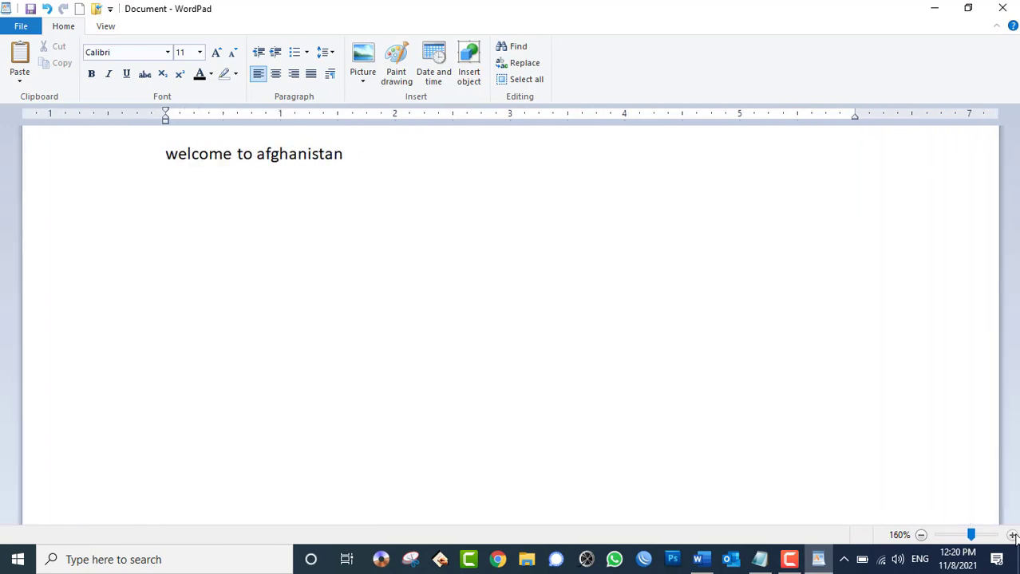
pyautogui.click(921, 536)
pyautogui.click(921, 535)
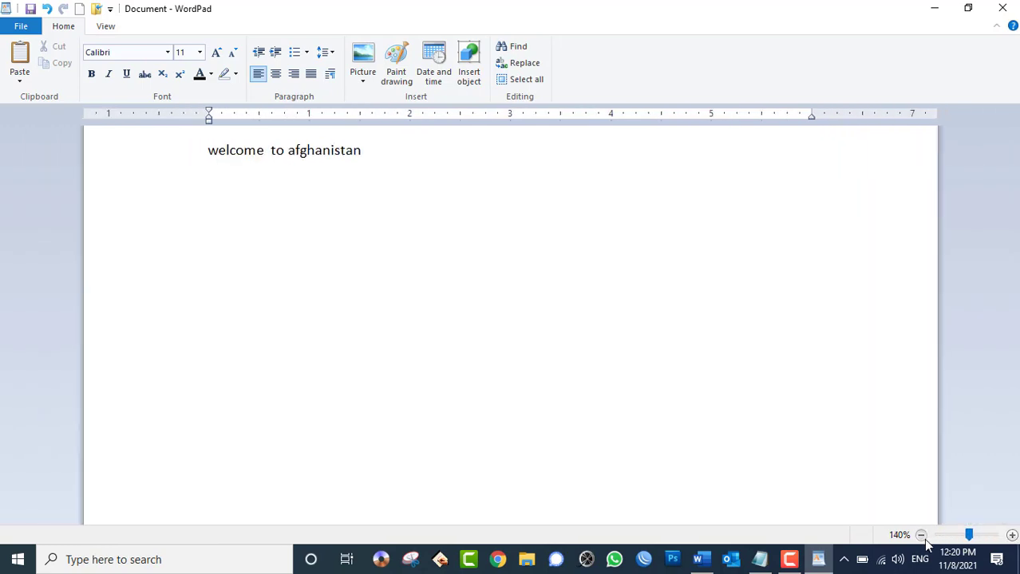
pyautogui.click(921, 535)
pyautogui.click(921, 536)
pyautogui.click(920, 536)
pyautogui.click(922, 537)
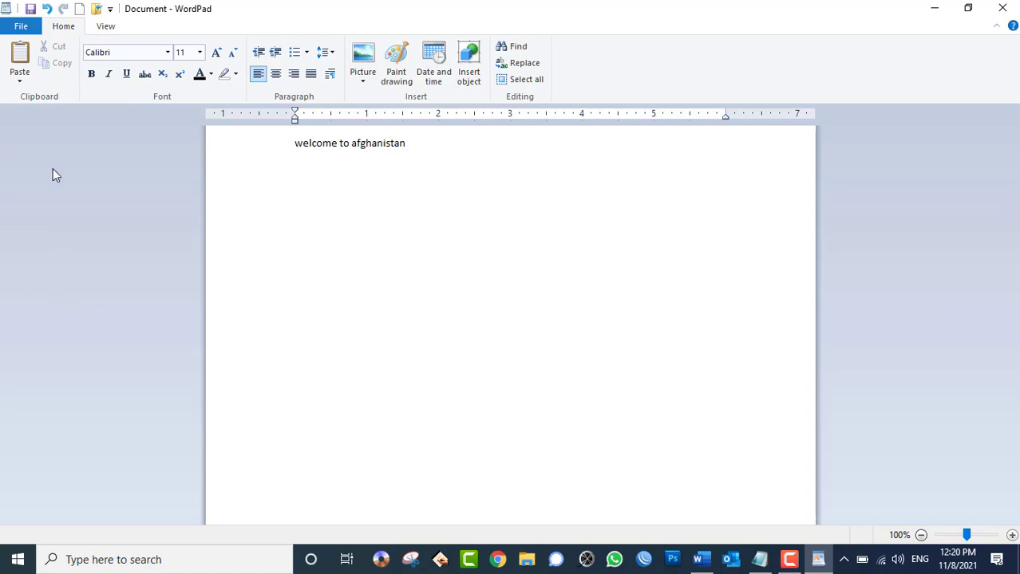
# - Browse the File menu's Save as entry, then choose New from File to get the save prompt
pyautogui.click(22, 28)
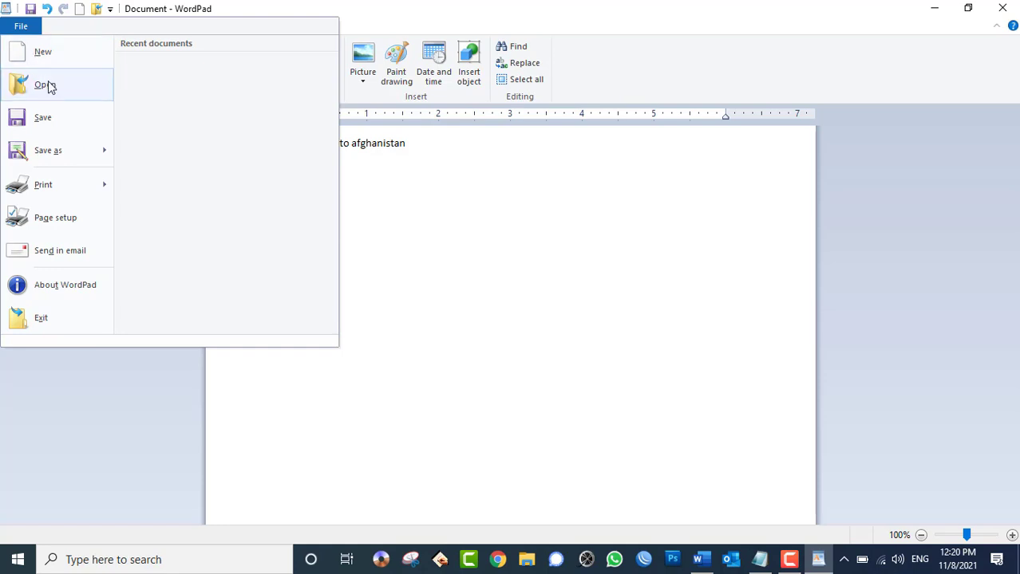
pyautogui.moveTo(63, 160)
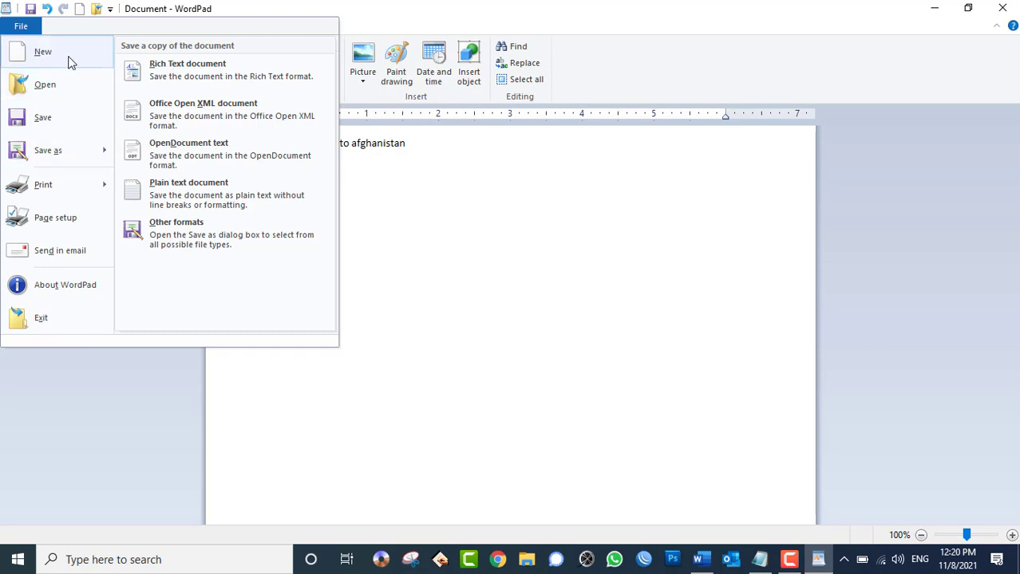
pyautogui.click(448, 154)
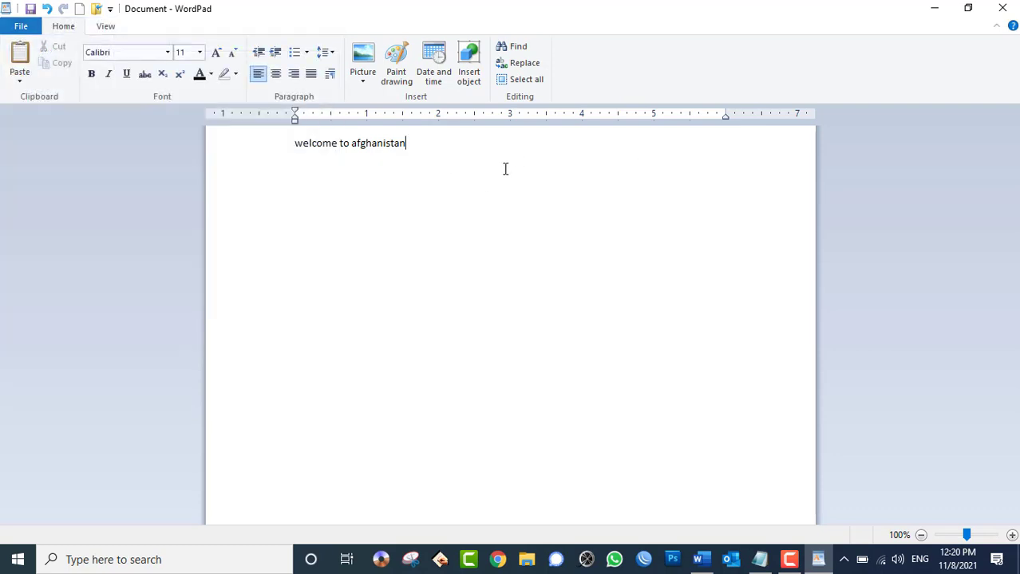
pyautogui.click(32, 27)
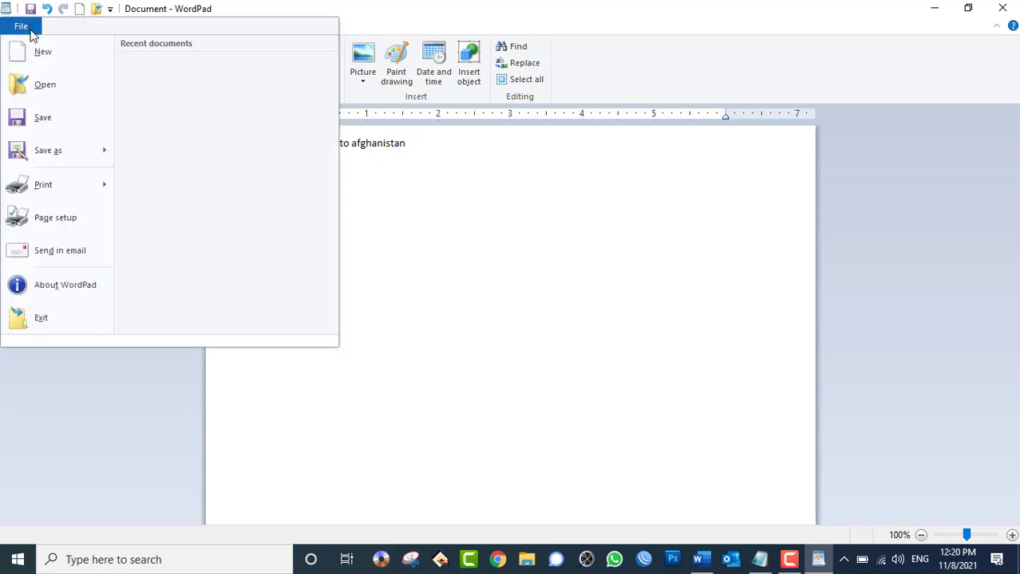
pyautogui.click(38, 52)
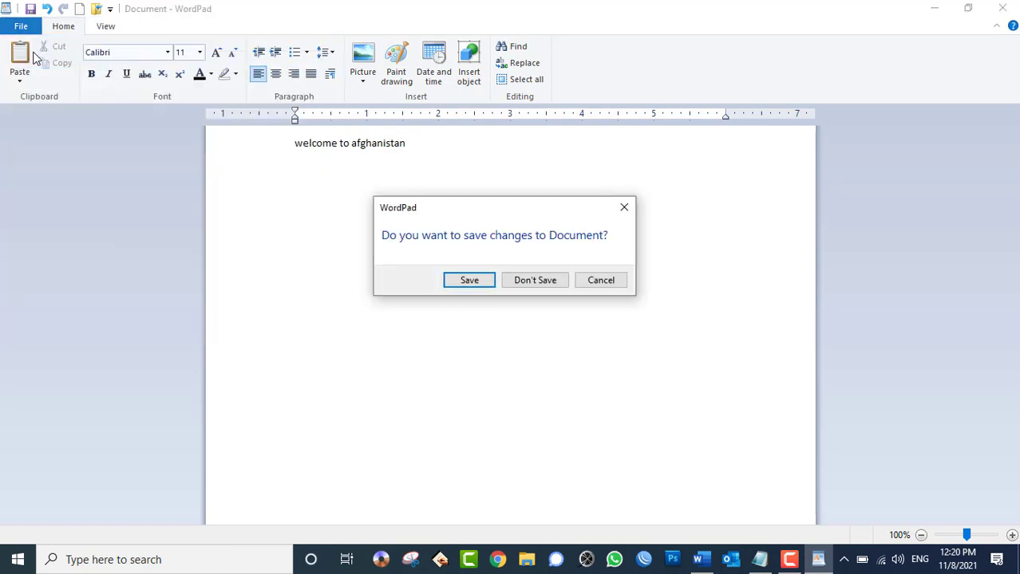
# - Discard the unsaved changes and retype 'welcome to afghanistan' in the new document, fixing the typo
pyautogui.moveTo(437, 201); pyautogui.dragTo(453, 246)
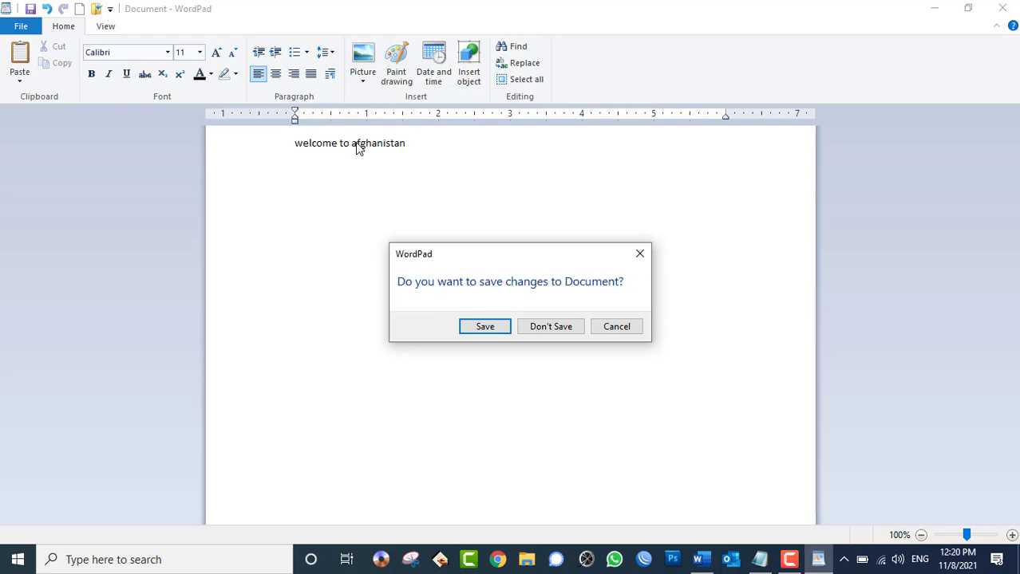
pyautogui.click(540, 331)
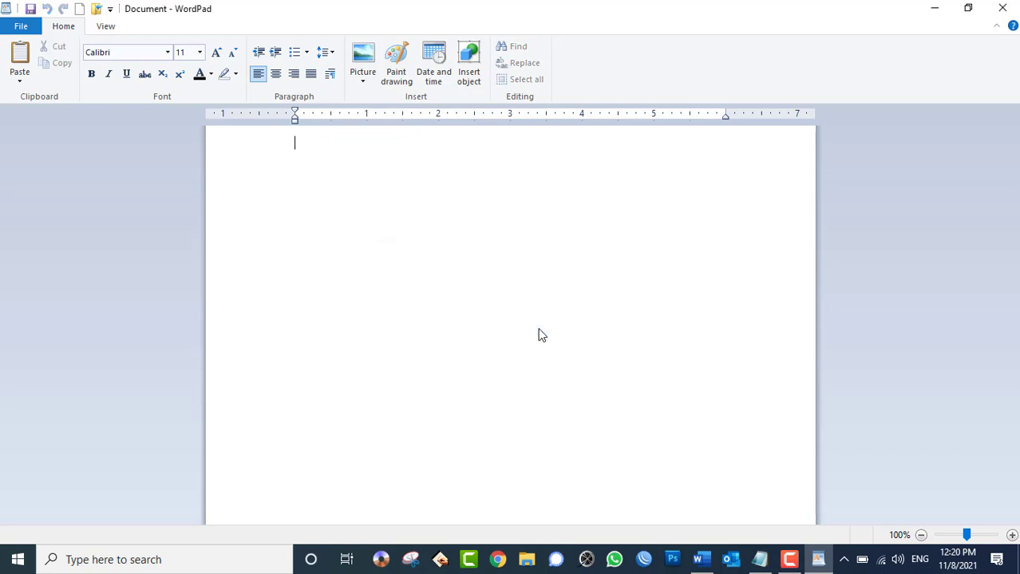
pyautogui.write('welcome to afghanitan')
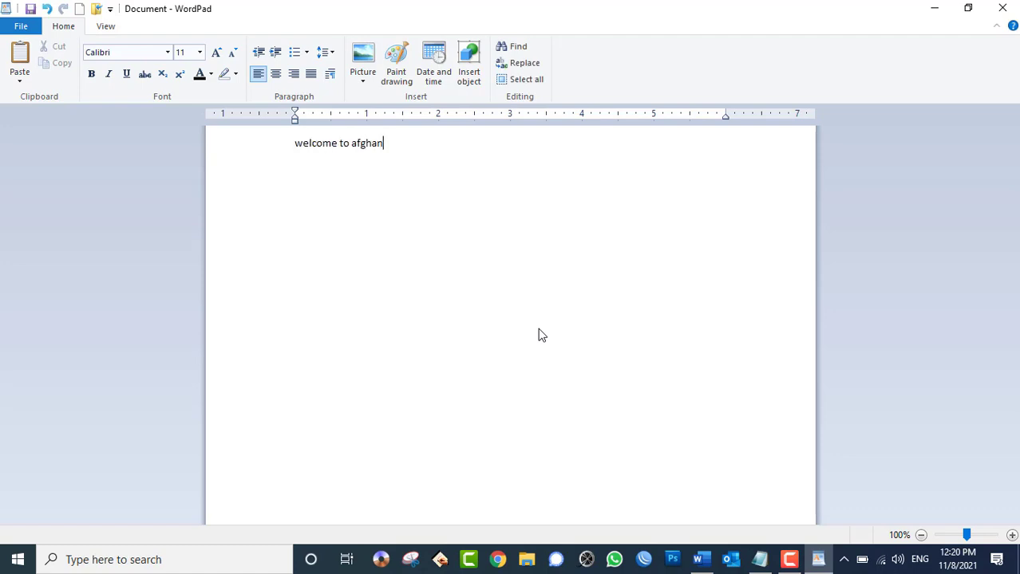
pyautogui.press('BackSpace')
pyautogui.press('BackSpace')
pyautogui.press('BackSpace')
pyautogui.write('stan')
pyautogui.click(22, 27)
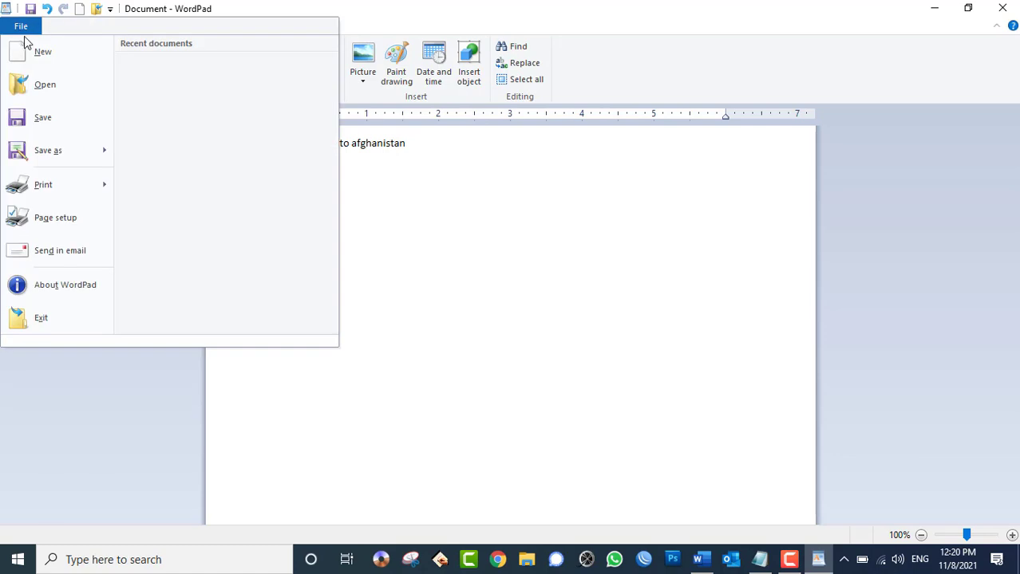
# - Save the text to the Desktop as 'Islam' in Rich Text Format, then minimize WordPad
pyautogui.click(32, 52)
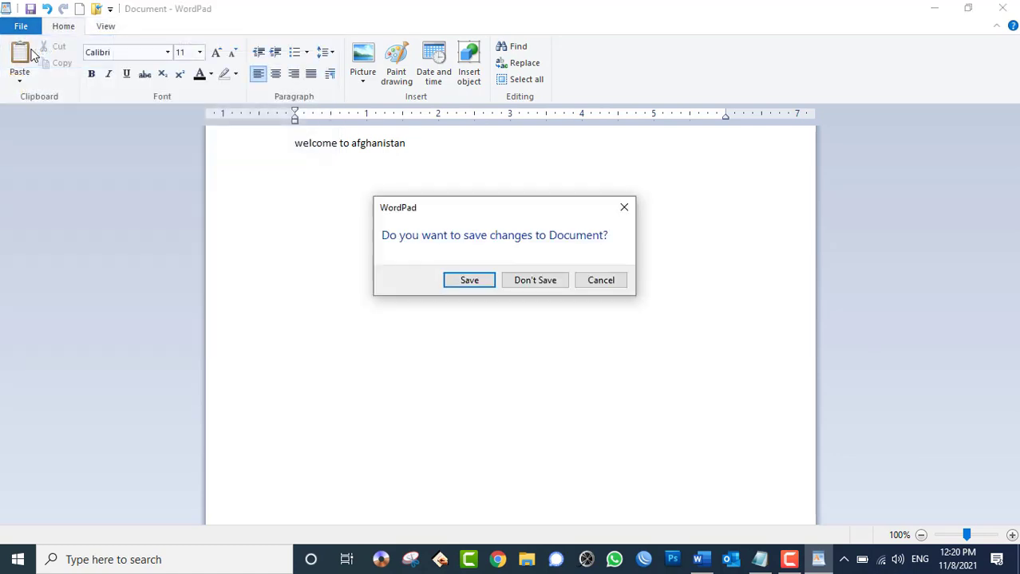
pyautogui.click(465, 283)
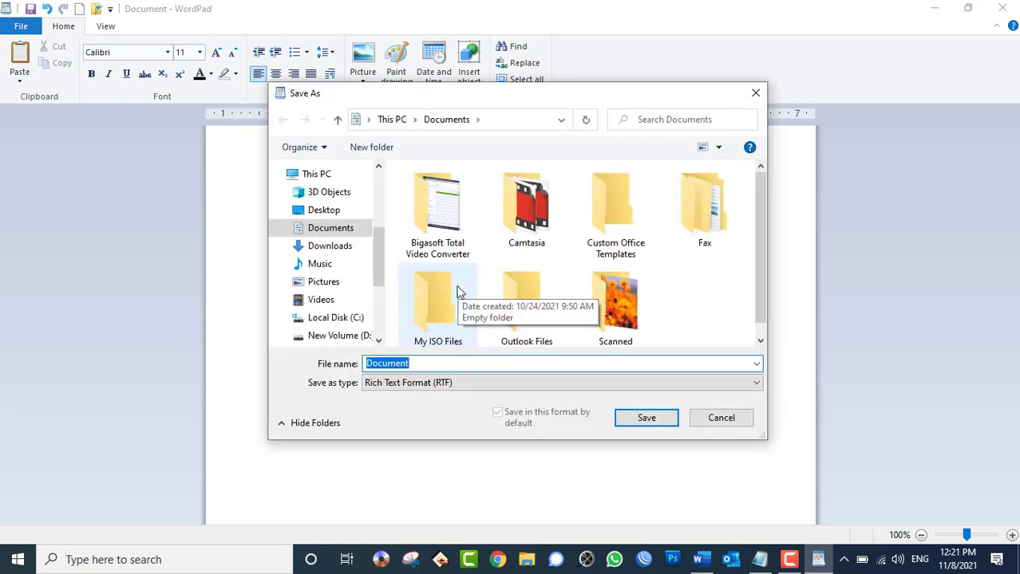
pyautogui.click(351, 212)
pyautogui.click(439, 364)
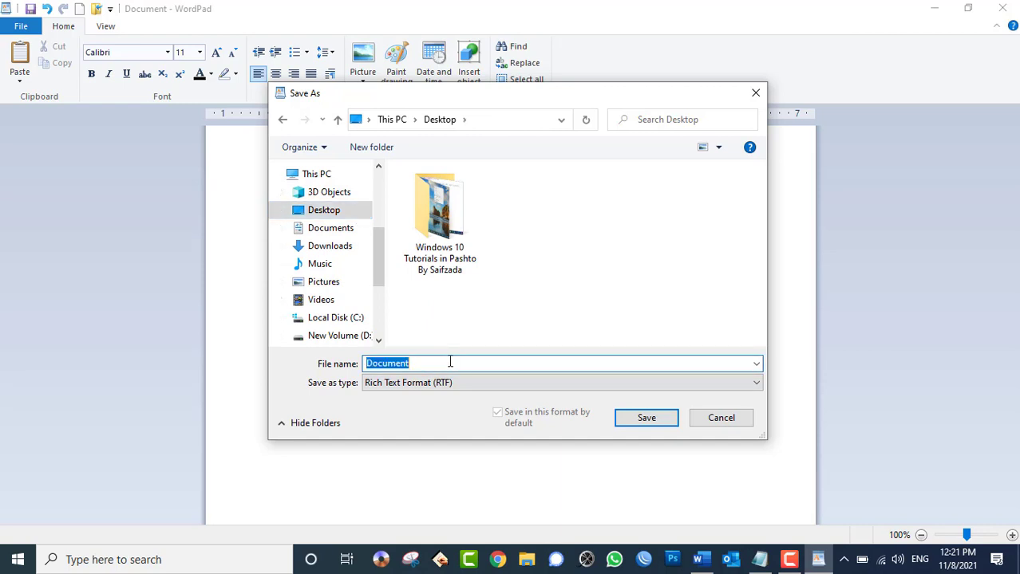
pyautogui.write('Islam')
pyautogui.click(410, 387)
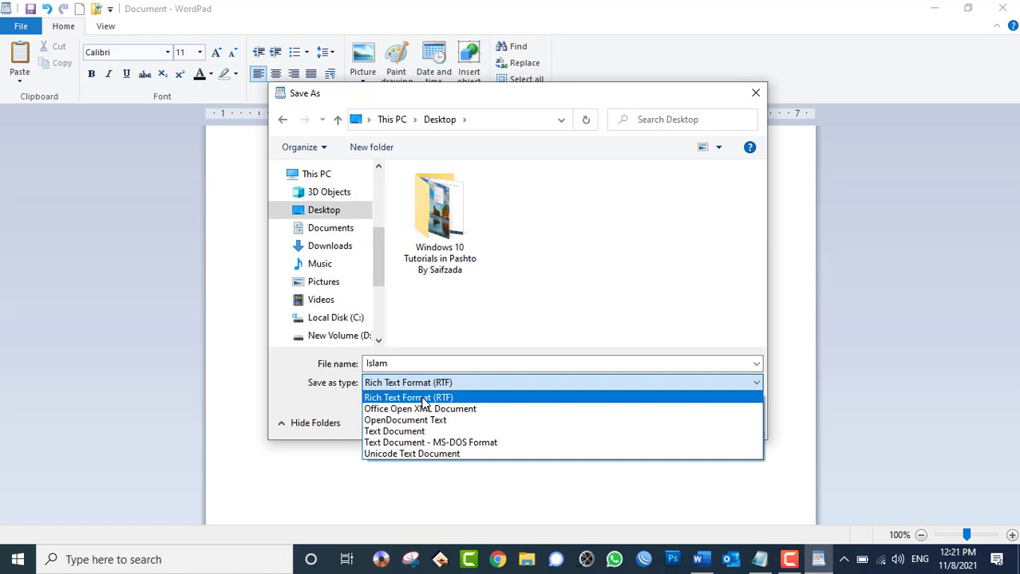
pyautogui.click(424, 398)
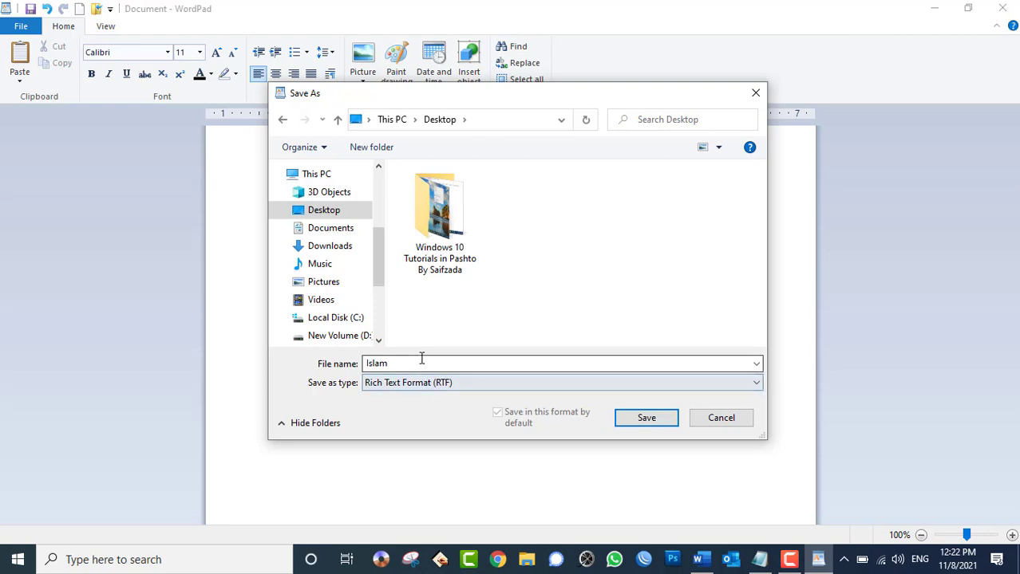
pyautogui.click(646, 418)
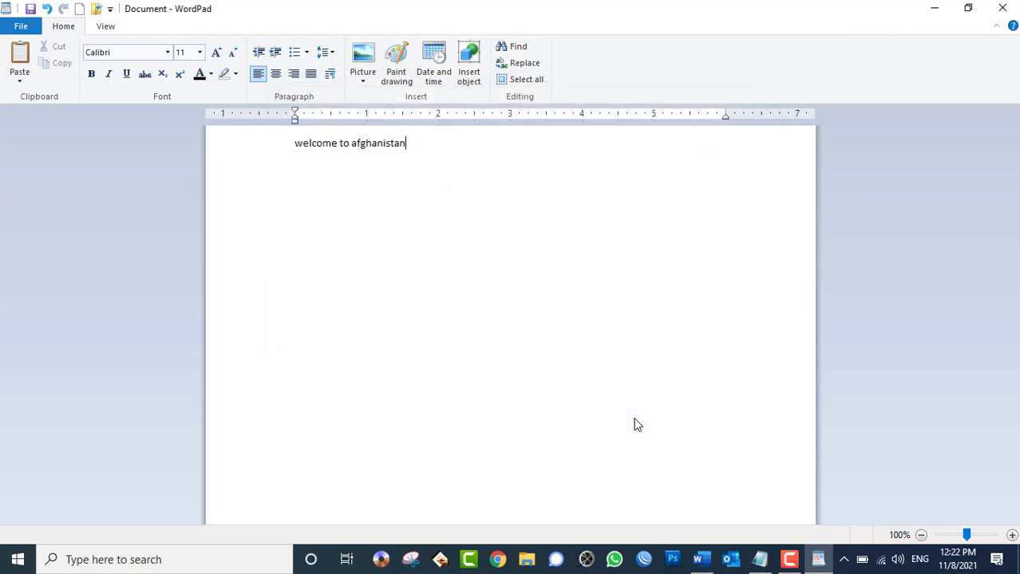
pyautogui.hotkey('ctrl', 'n')
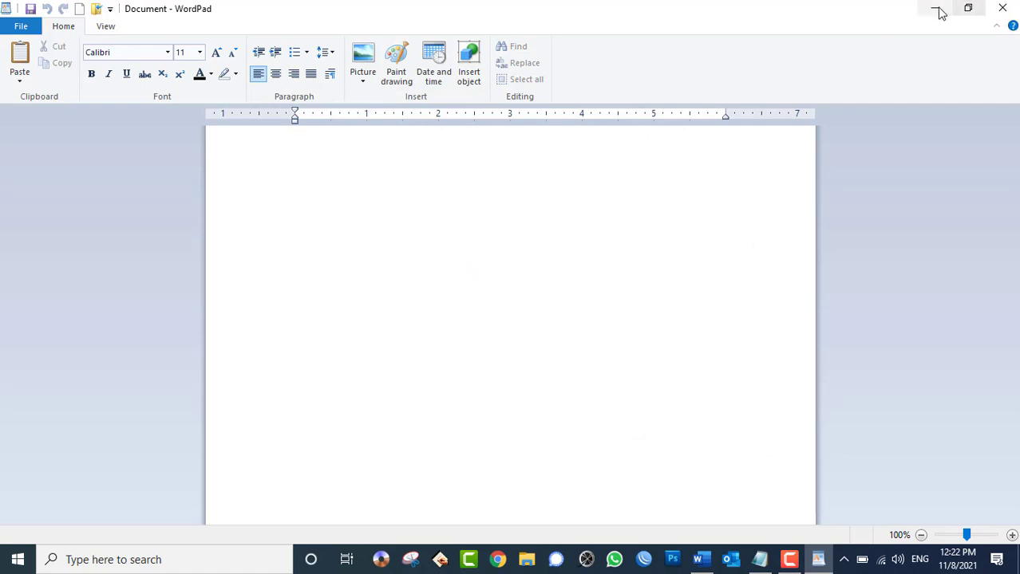
pyautogui.click(934, 7)
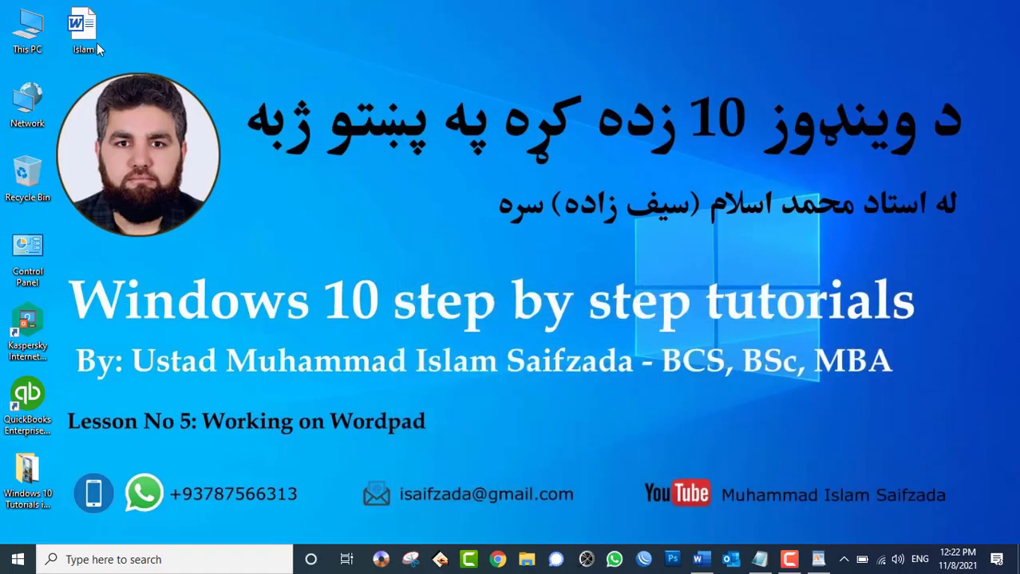
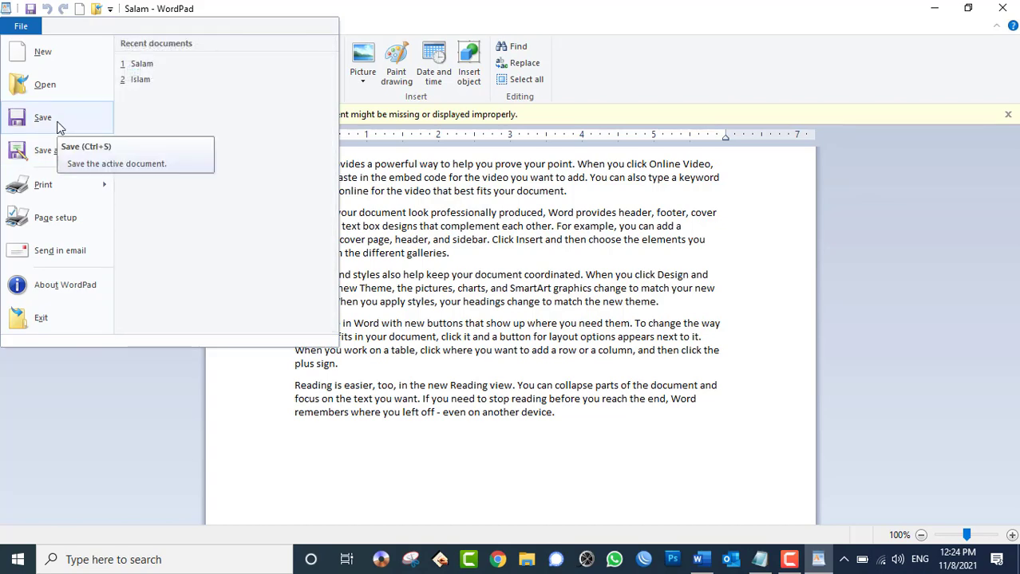
# - Save the Salam document from the File menu
pyautogui.moveTo(48, 159)
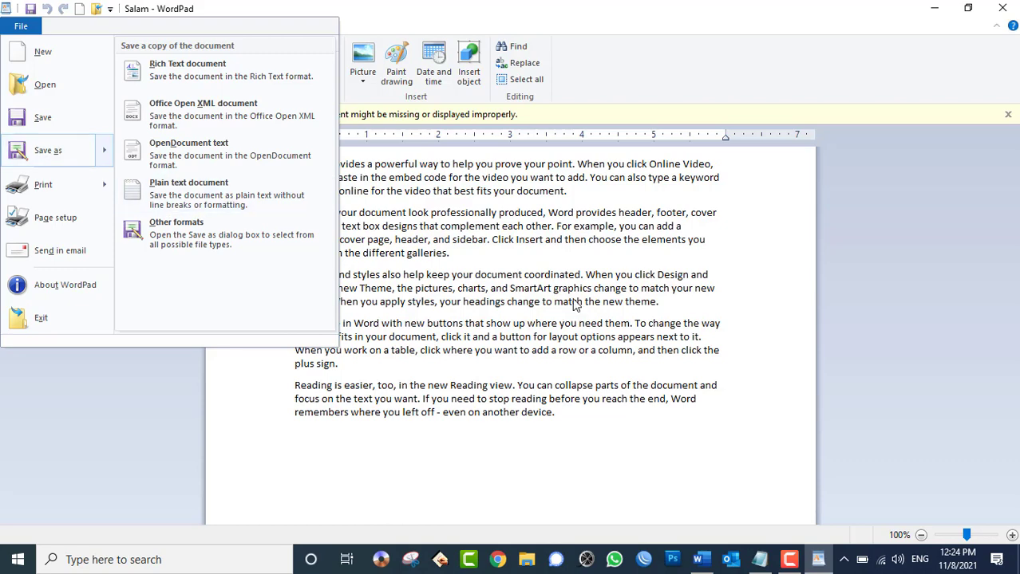
pyautogui.click(564, 277)
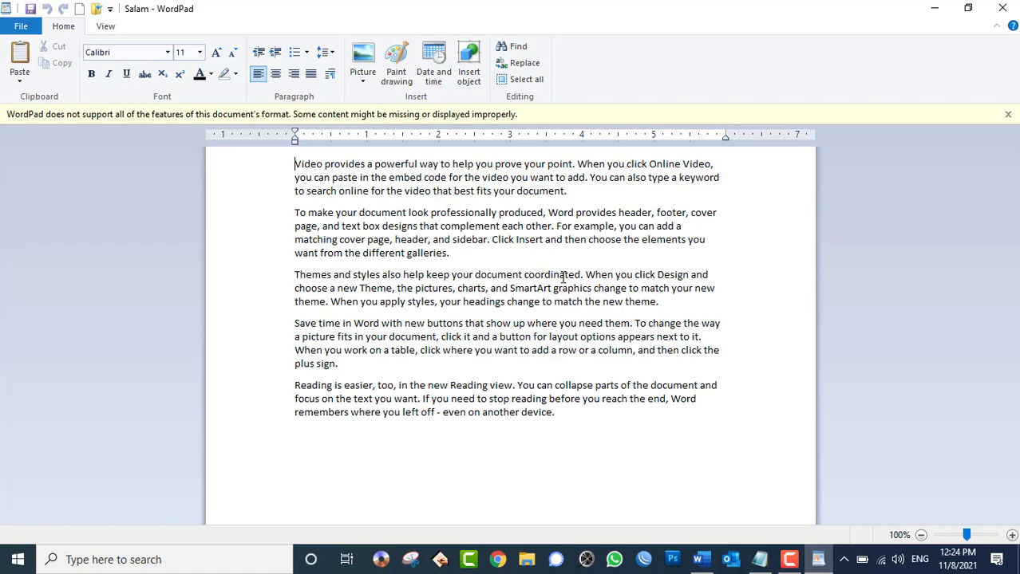
pyautogui.click(21, 26)
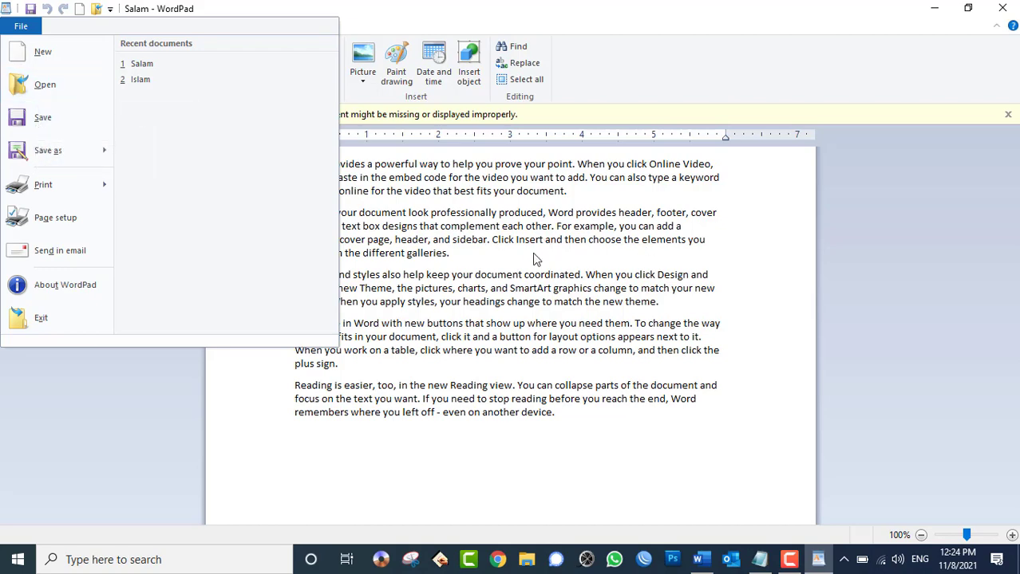
pyautogui.click(56, 122)
# - Review the Save as and Print choices in the File menu, then close it
pyautogui.click(26, 29)
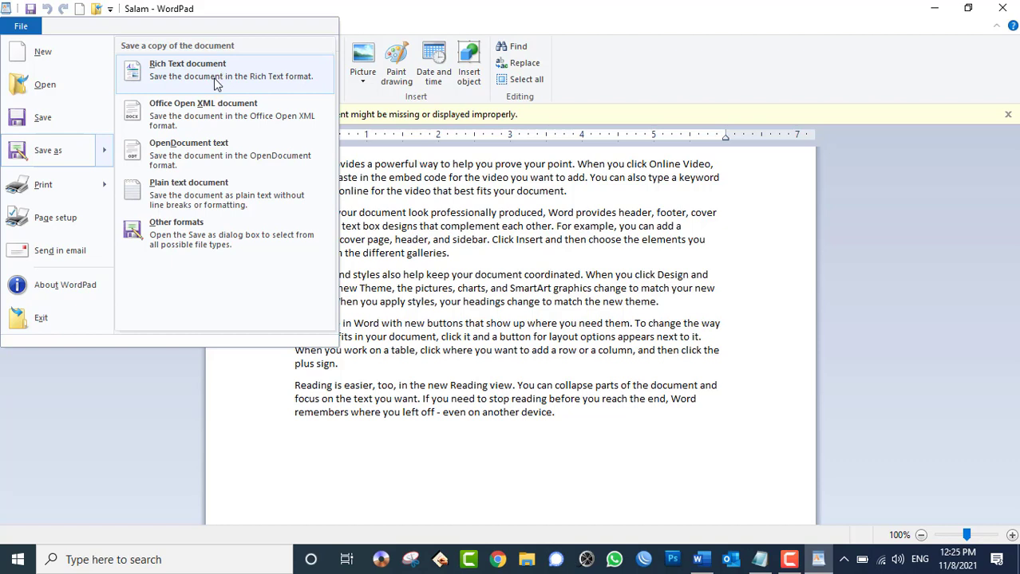
pyautogui.moveTo(90, 183)
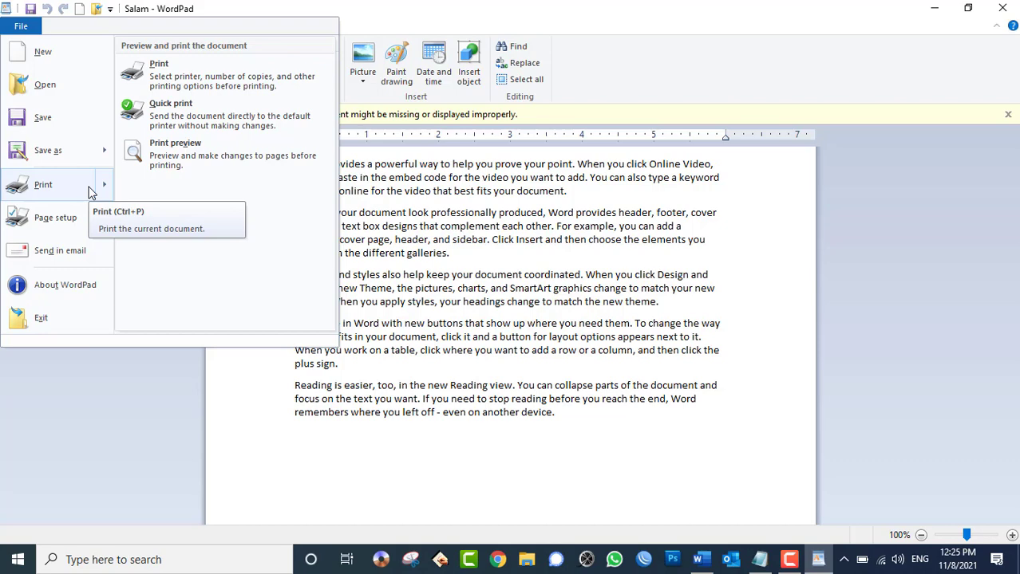
pyautogui.click(561, 285)
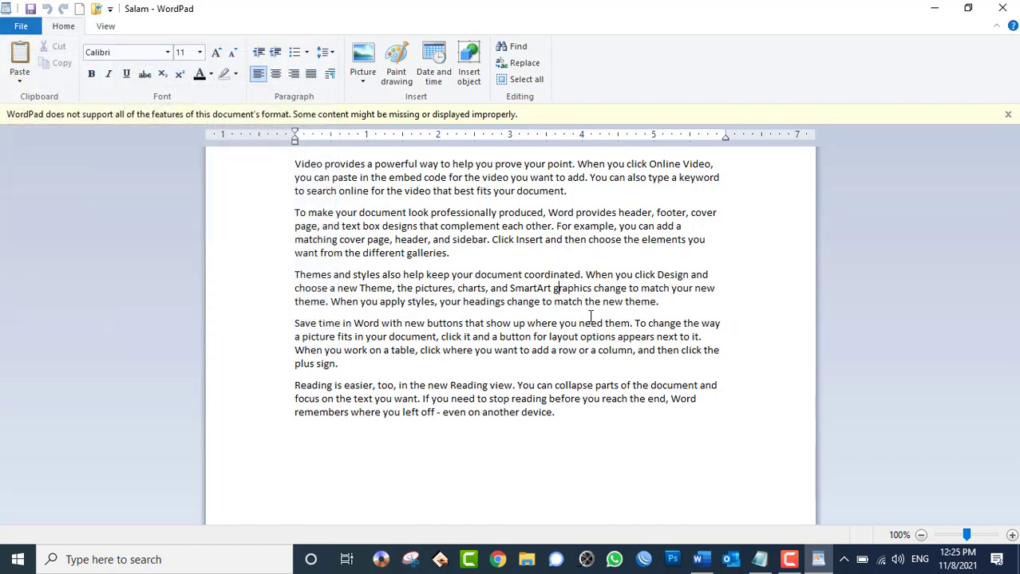
# - Type the heading 'Baghlan Province' on a new line above the first paragraph
pyautogui.click(295, 164)
pyautogui.press('Return')
pyautogui.press('Up')
pyautogui.write('B')
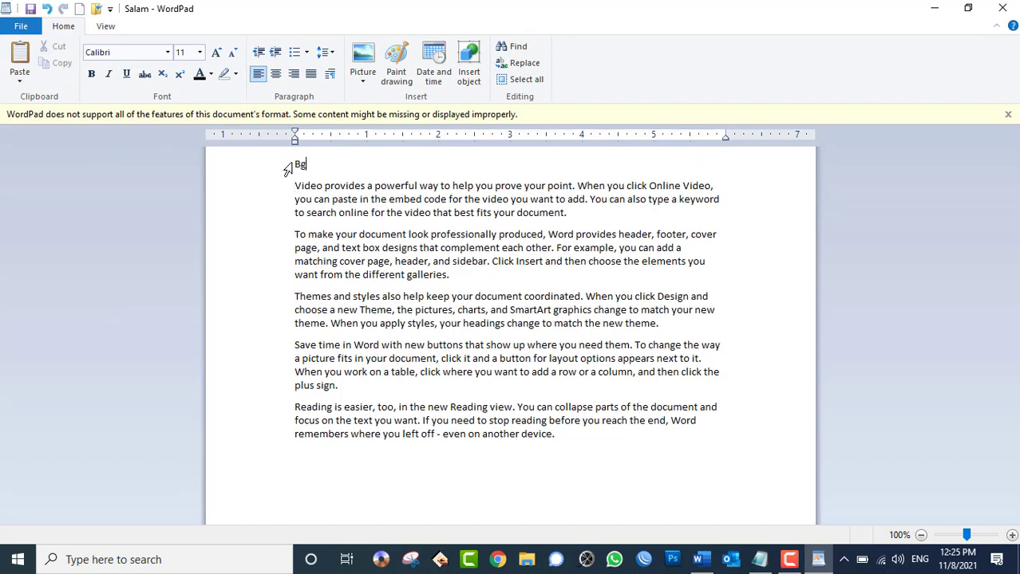
pyautogui.write('aghlan Province')
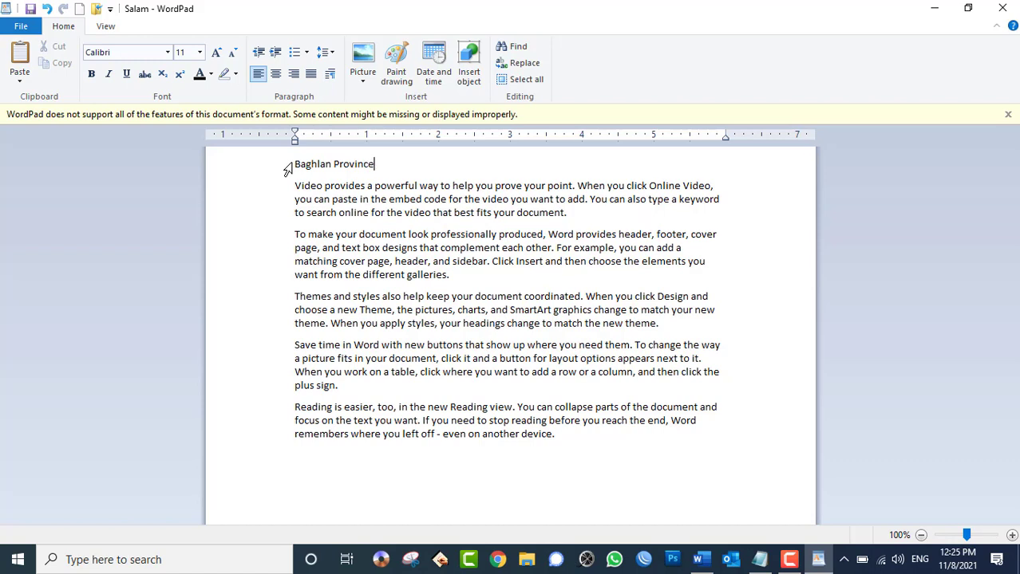
# - Make the heading bold, size 20 and red, then select the five body paragraphs
pyautogui.tripleClick(337, 164)
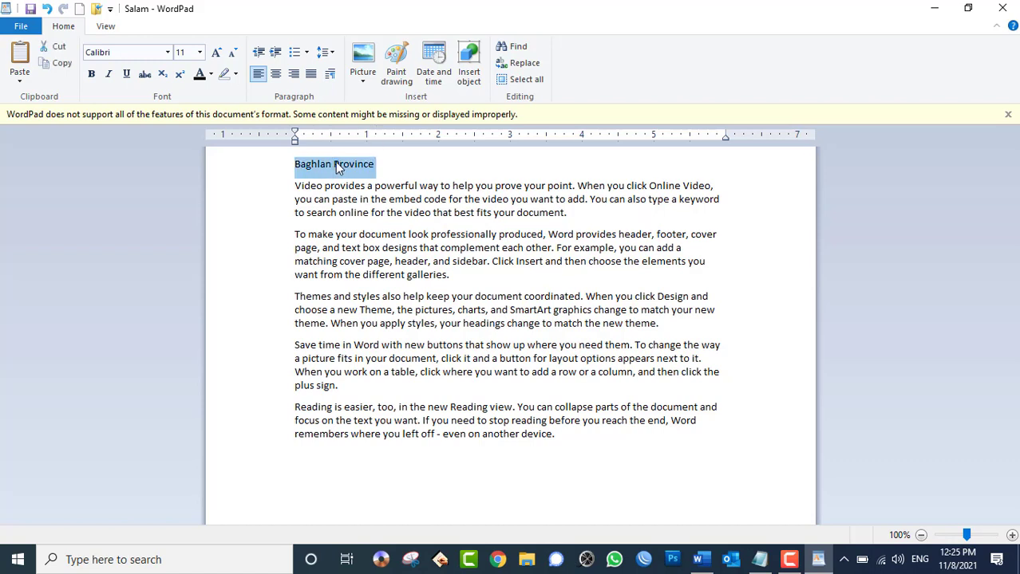
pyautogui.click(91, 73)
pyautogui.click(216, 52)
pyautogui.click(216, 52)
pyautogui.click(216, 52)
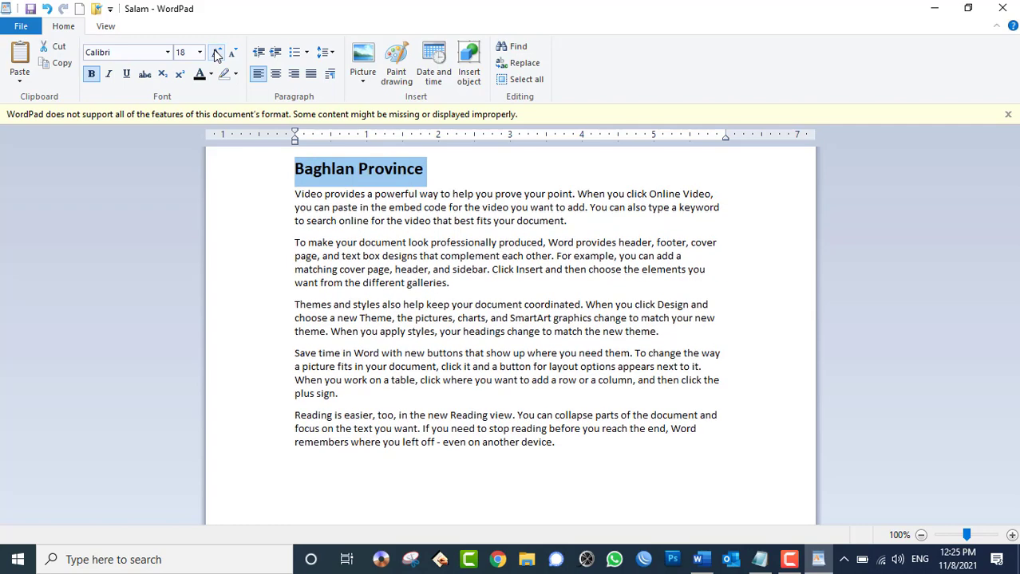
pyautogui.click(216, 52)
pyautogui.click(216, 52)
pyautogui.click(211, 75)
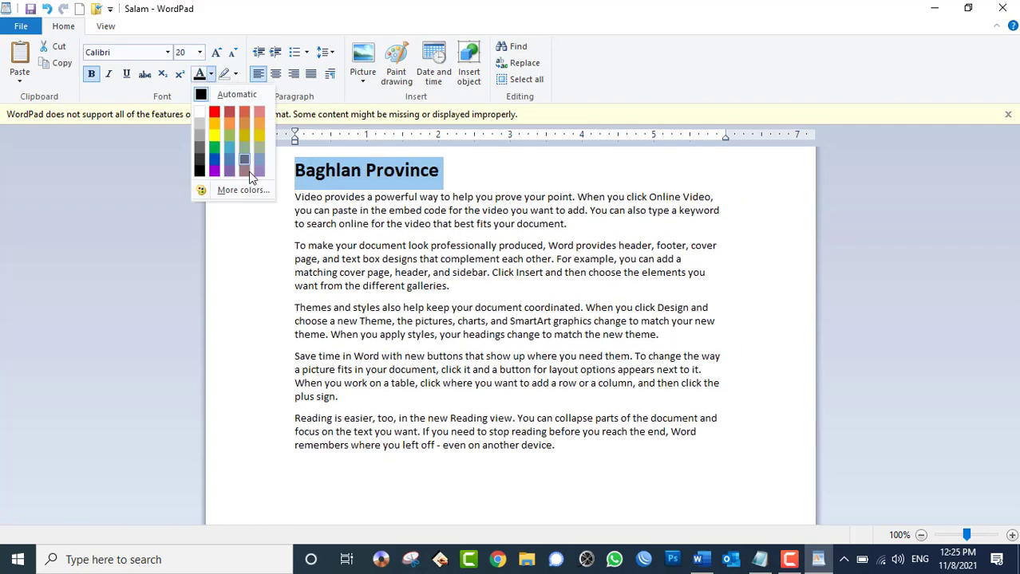
pyautogui.click(233, 116)
pyautogui.click(369, 224)
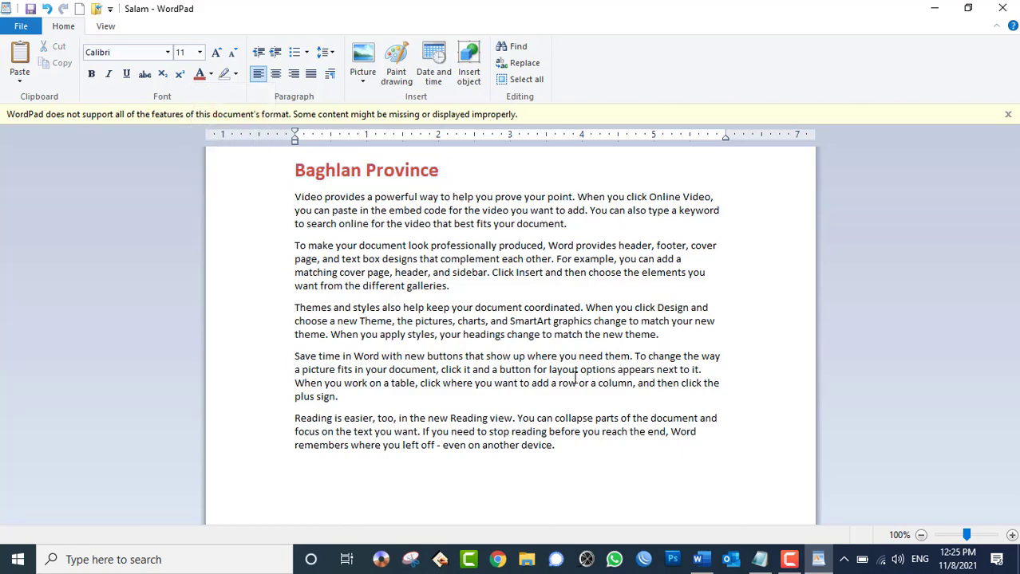
pyautogui.moveTo(575, 450); pyautogui.dragTo(291, 202)
pyautogui.hotkey('ctrl', 'c')
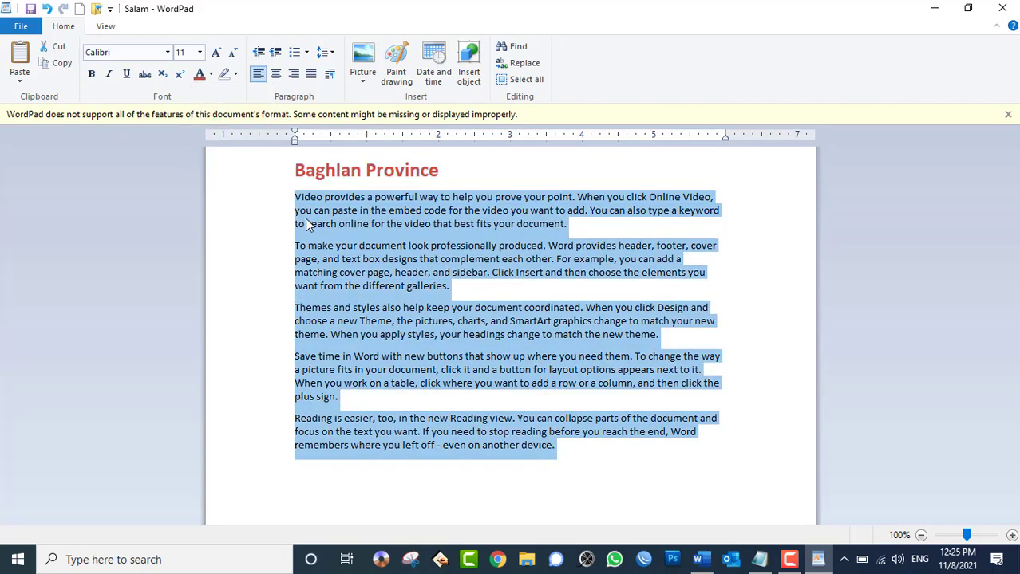
# - Paste a copy of the body paragraphs after the last line of the document
pyautogui.click(399, 502)
pyautogui.hotkey('ctrl', 'v')
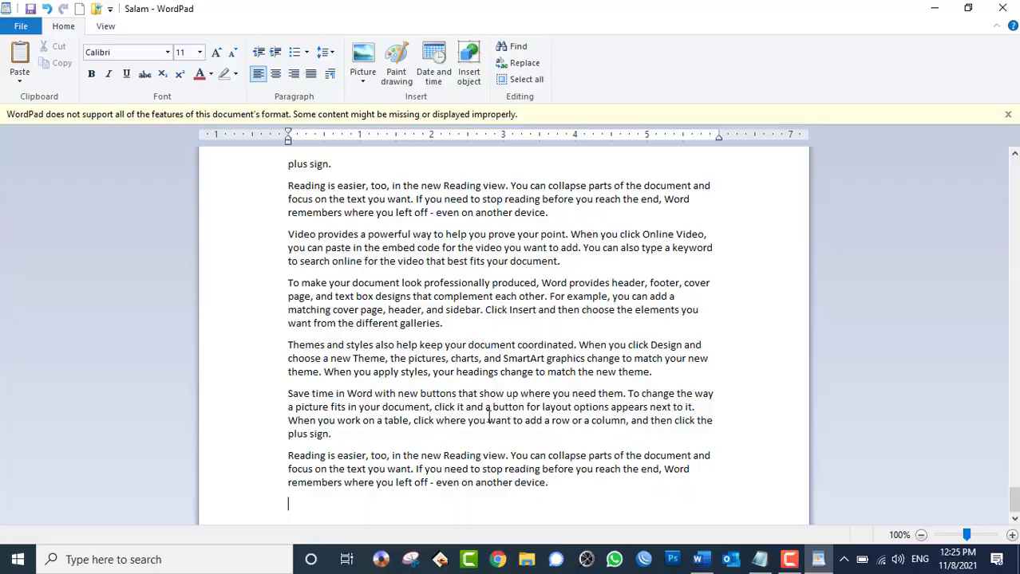
pyautogui.scroll(10, 511, 431)
pyautogui.scroll(10, 519, 424)
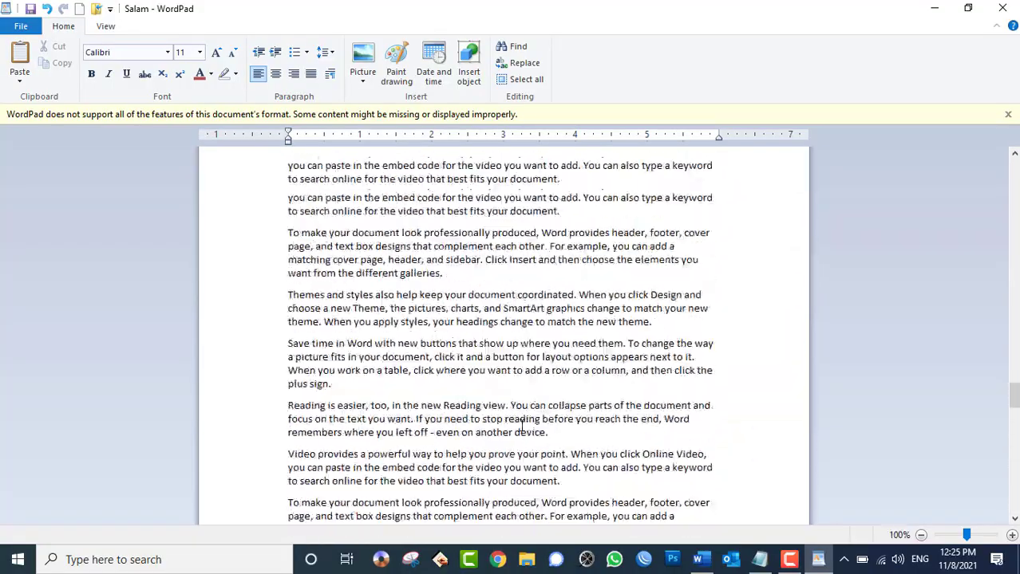
pyautogui.scroll(10, 522, 425)
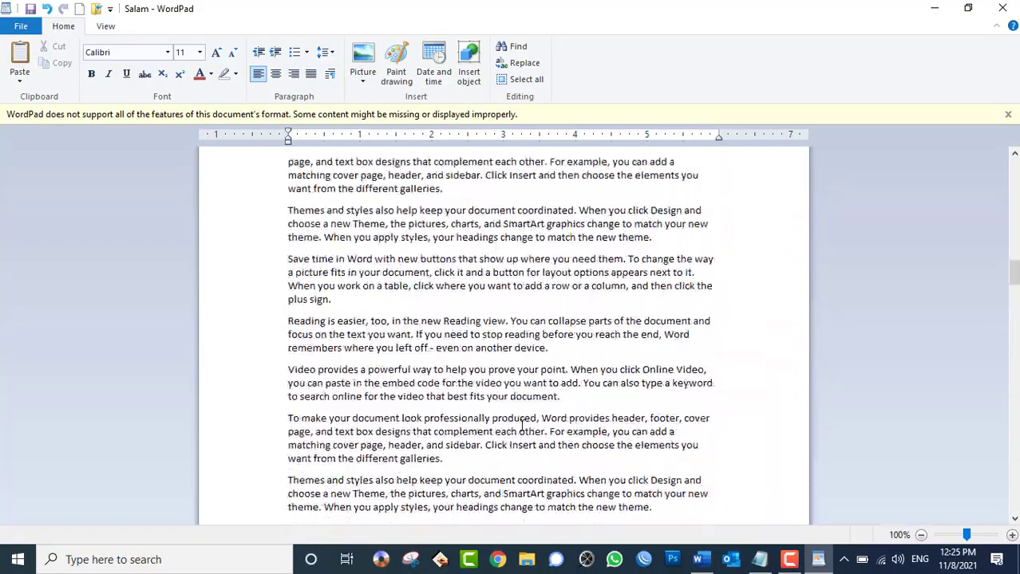
pyautogui.scroll(4, 522, 425)
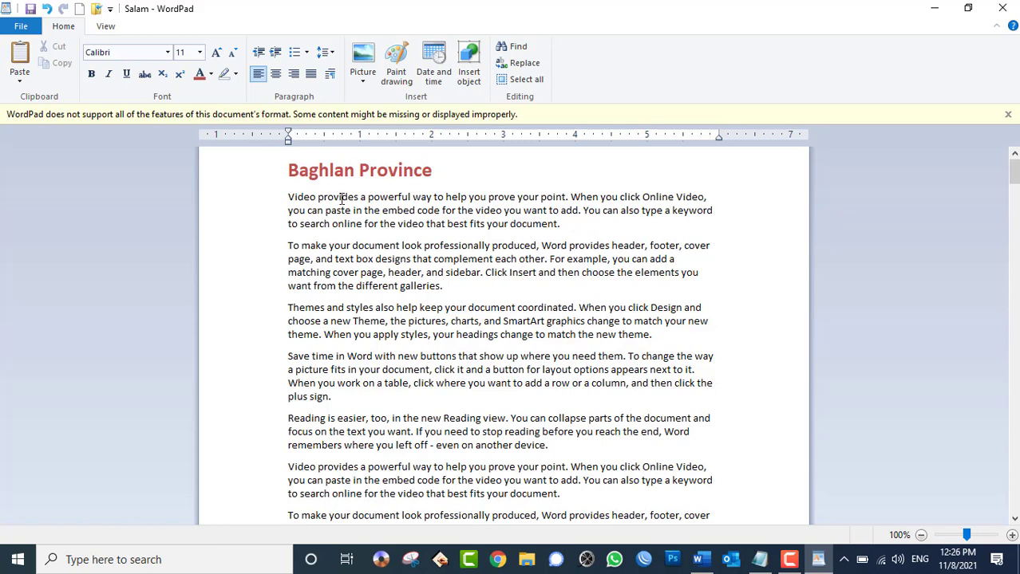
# - Justify the original paragraphs under the heading
pyautogui.moveTo(281, 200); pyautogui.dragTo(558, 446)
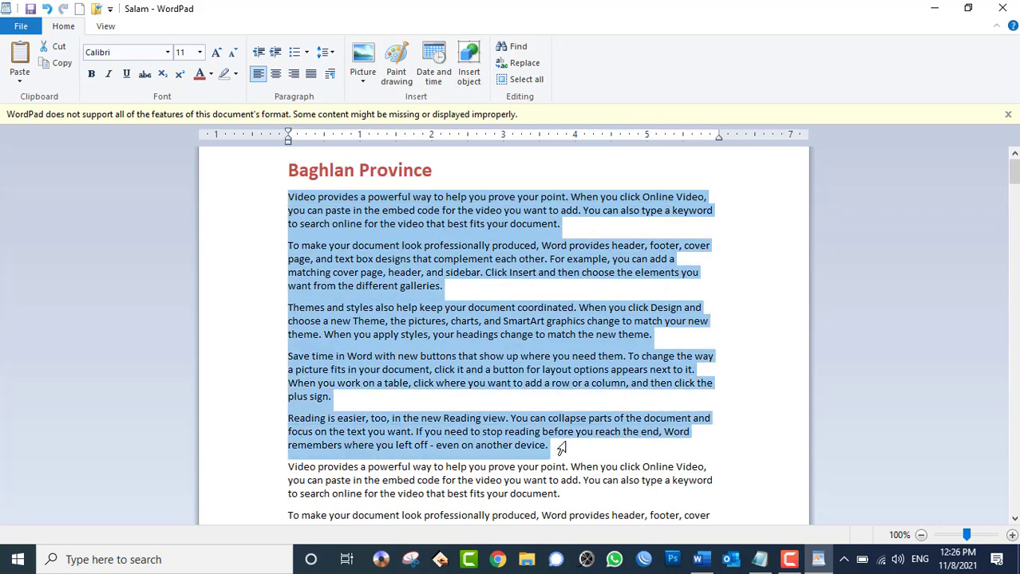
pyautogui.click(310, 75)
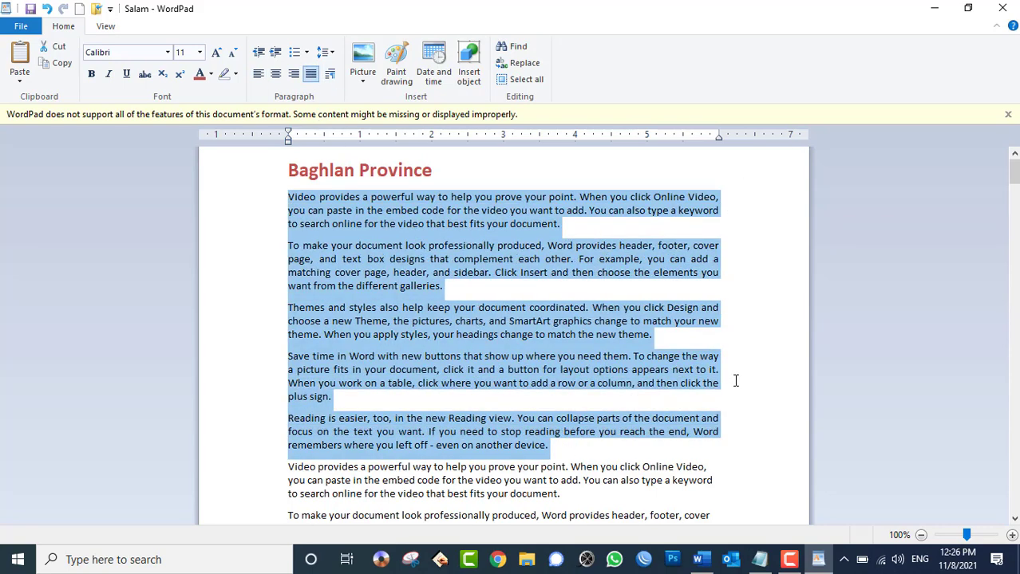
pyautogui.click(378, 259)
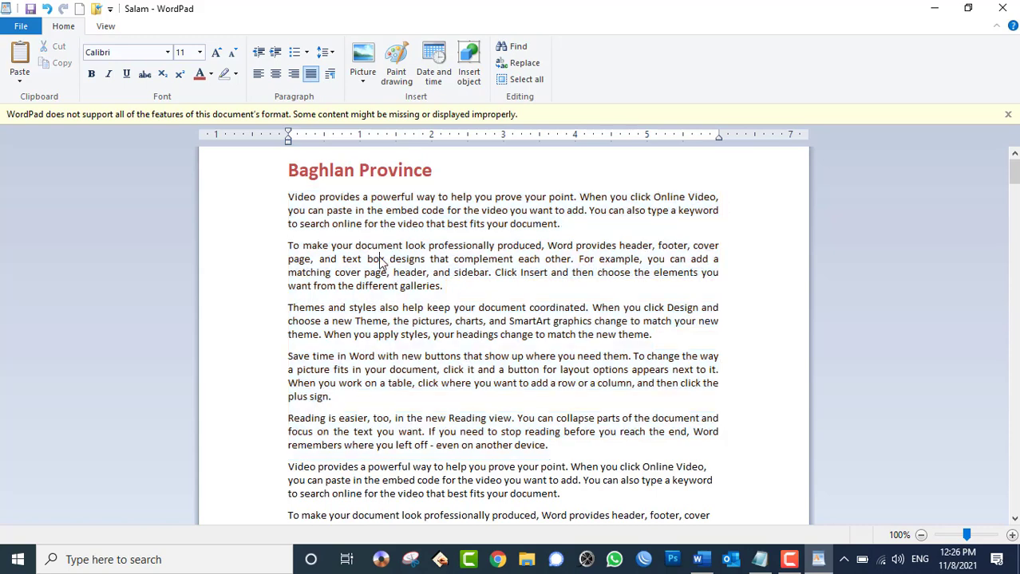
pyautogui.click(22, 28)
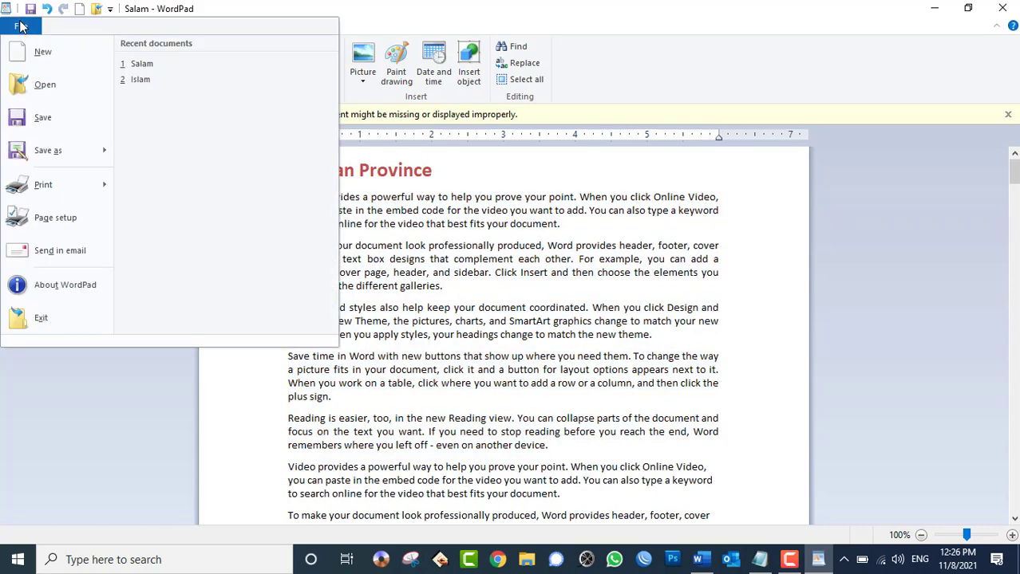
# - Open the print preview and zoom it to 100%, then back to the whole page
pyautogui.moveTo(68, 187)
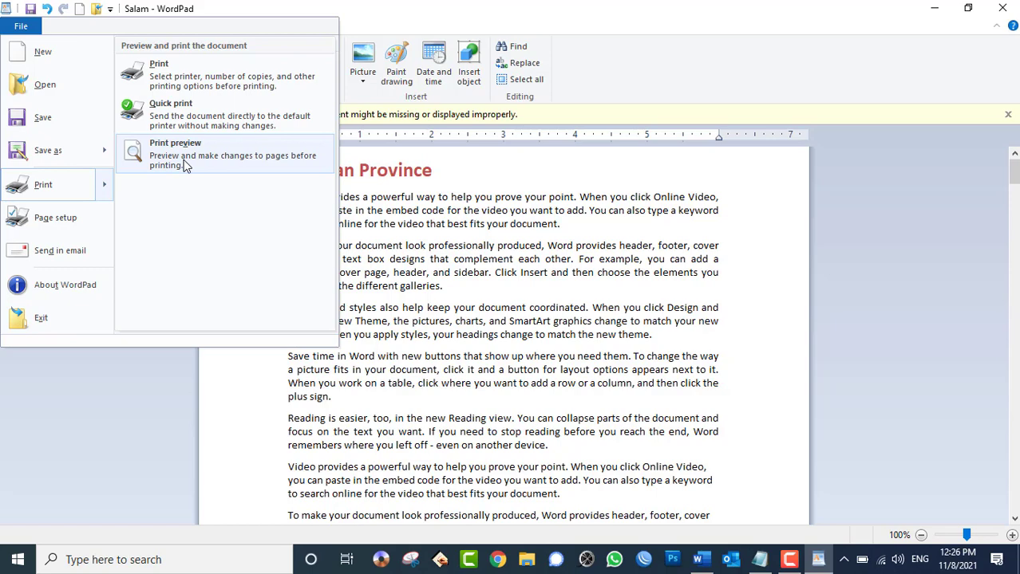
pyautogui.click(185, 163)
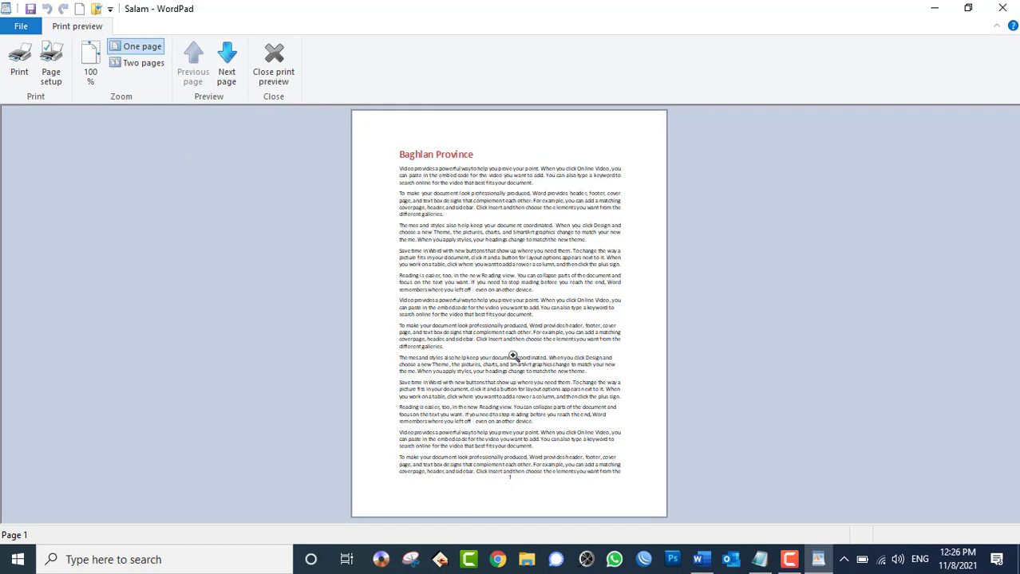
pyautogui.click(519, 480)
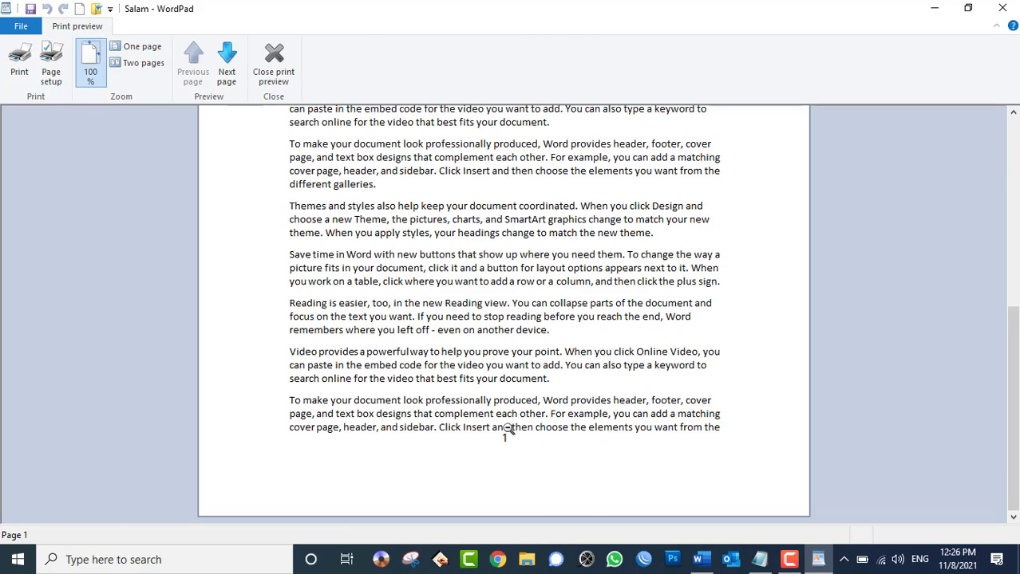
pyautogui.click(507, 429)
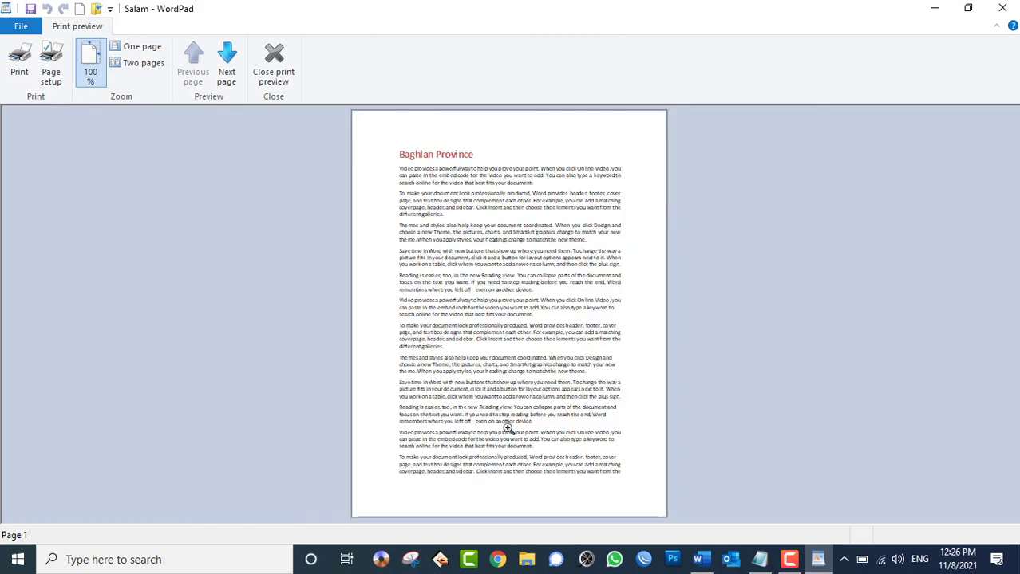
# - Page through the preview to page 7, go back to page 6, and zoom it to full size
pyautogui.click(228, 64)
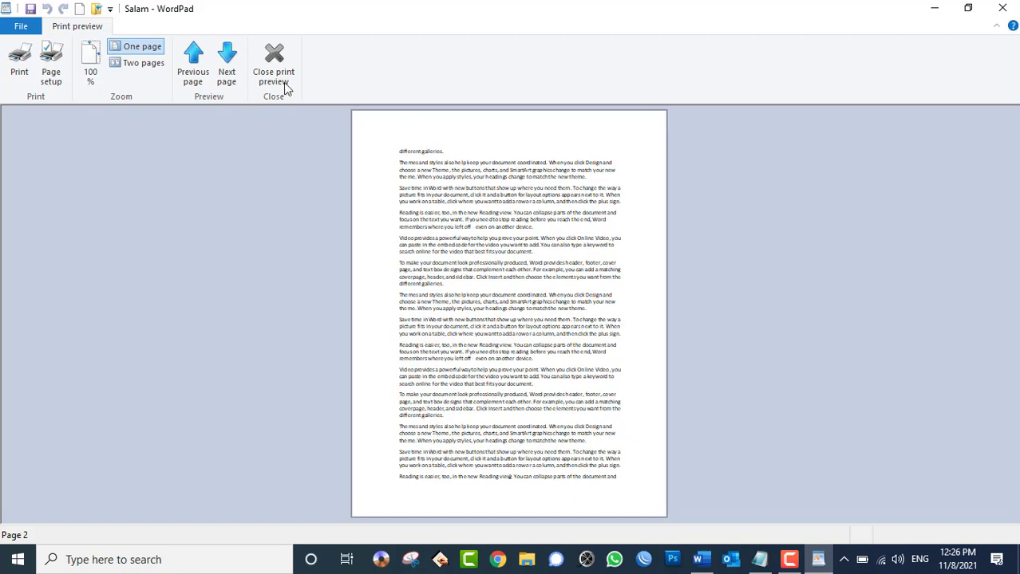
pyautogui.click(229, 67)
pyautogui.click(234, 69)
pyautogui.click(234, 70)
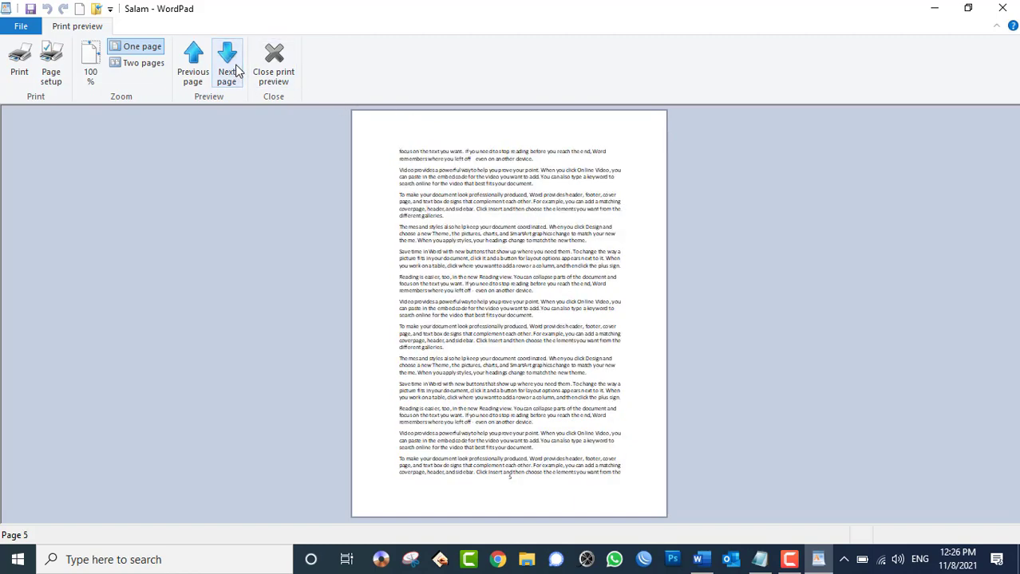
pyautogui.click(231, 73)
pyautogui.click(229, 76)
pyautogui.click(193, 79)
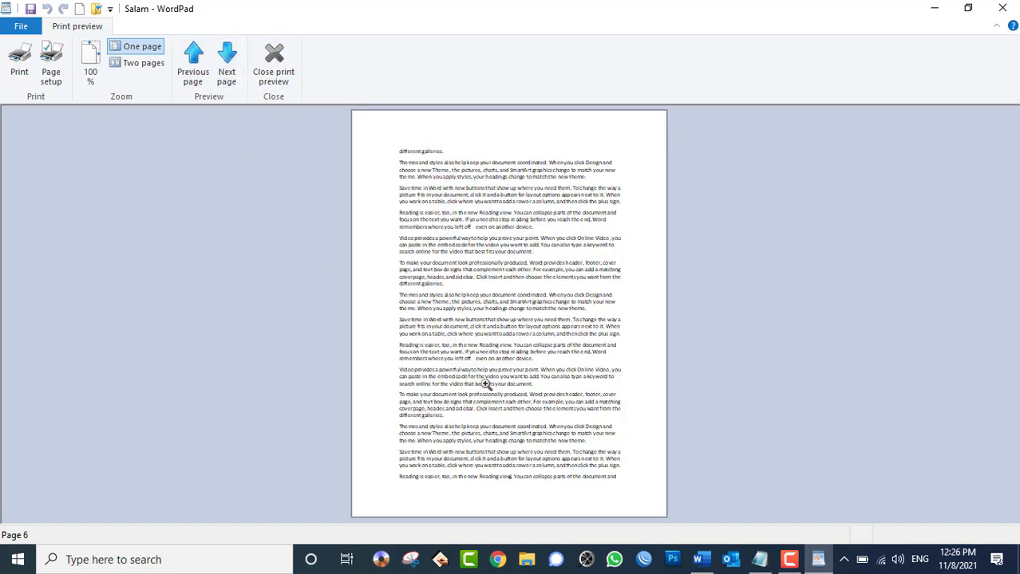
pyautogui.click(505, 490)
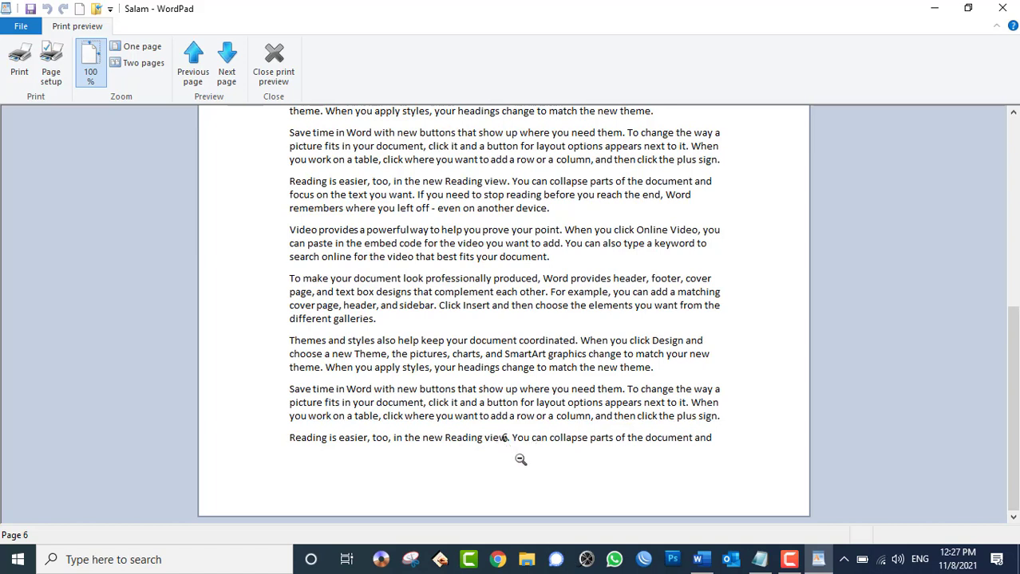
# - Set the bottom margin to 1.2 inches in Page Setup
pyautogui.click(50, 77)
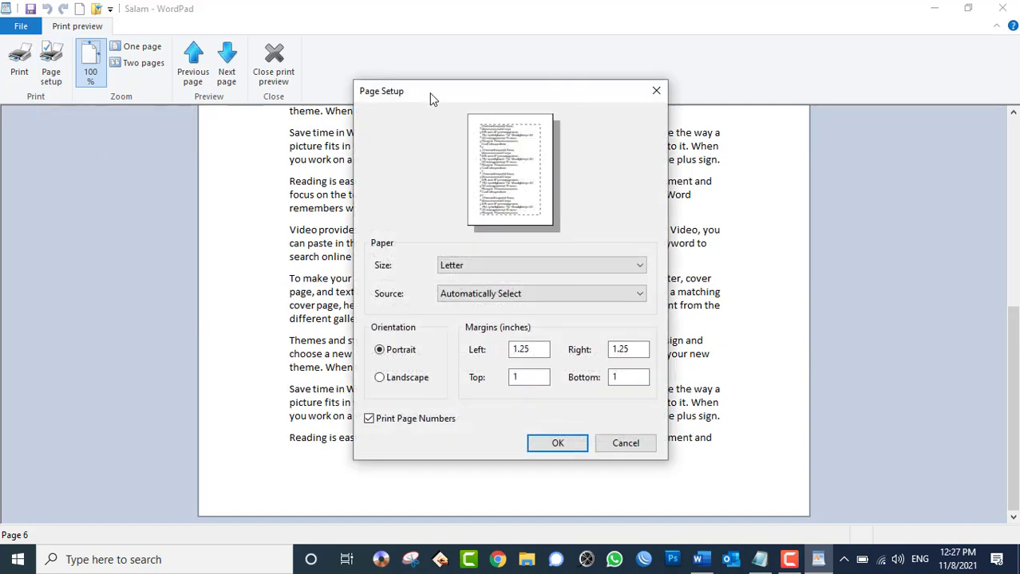
pyautogui.moveTo(429, 92); pyautogui.dragTo(573, 72)
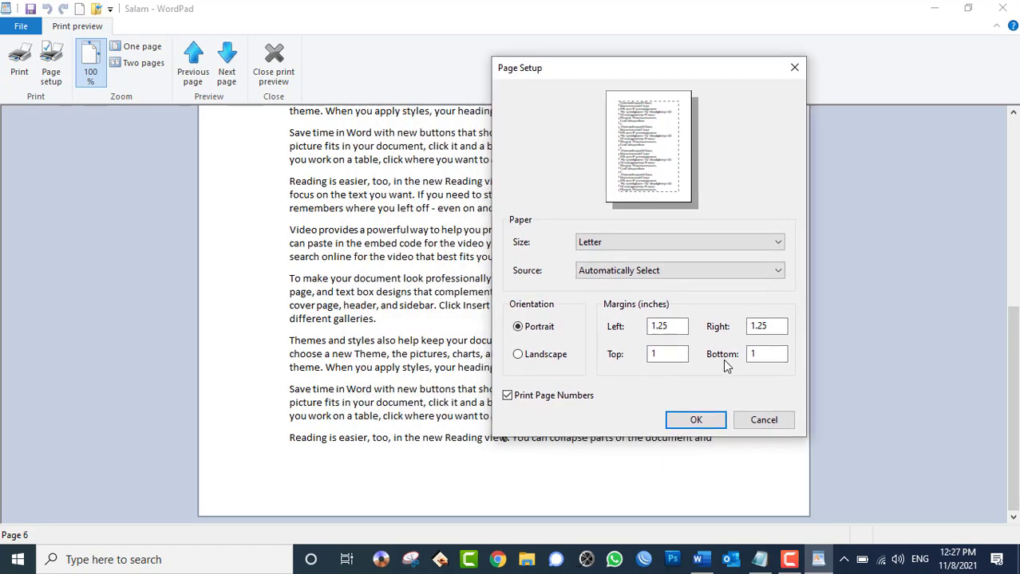
pyautogui.click(764, 359)
pyautogui.doubleClick(754, 354)
pyautogui.write('1')
pyautogui.doubleClick(752, 354)
pyautogui.write('1.2')
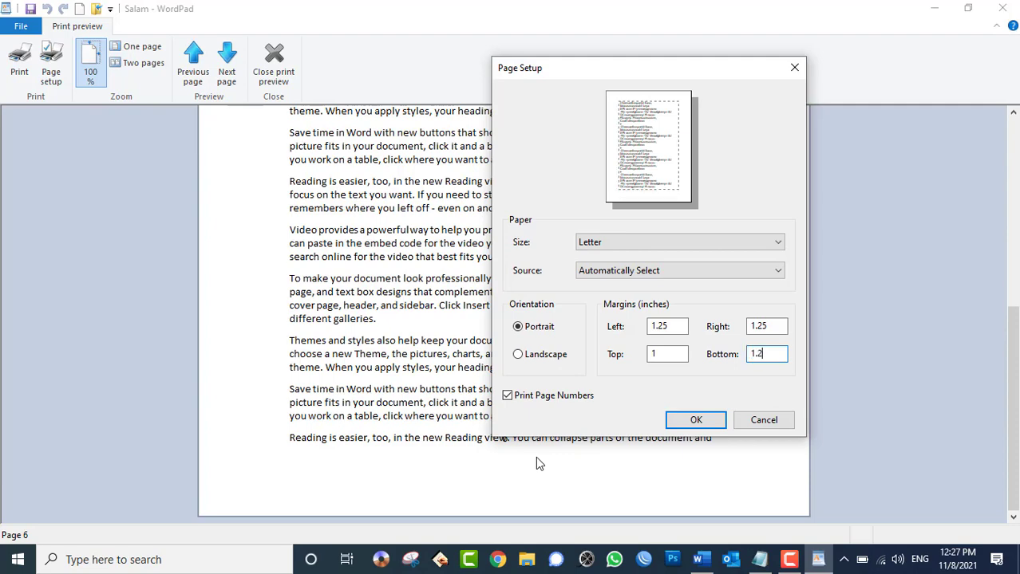
pyautogui.click(696, 421)
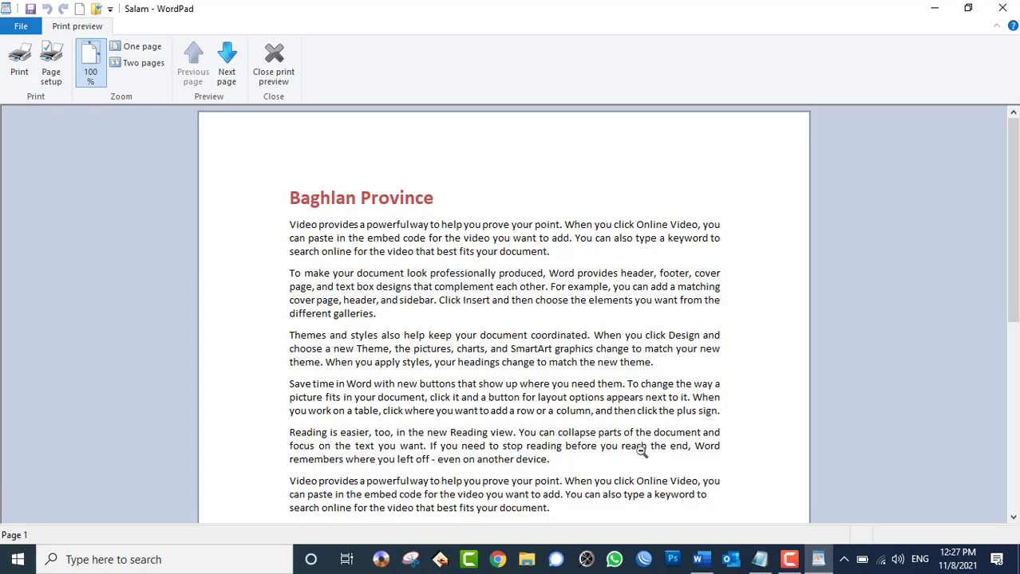
# - Page through the preview, then change the bottom margin to 2 inches
pyautogui.scroll(-3, 559, 399)
pyautogui.click(233, 70)
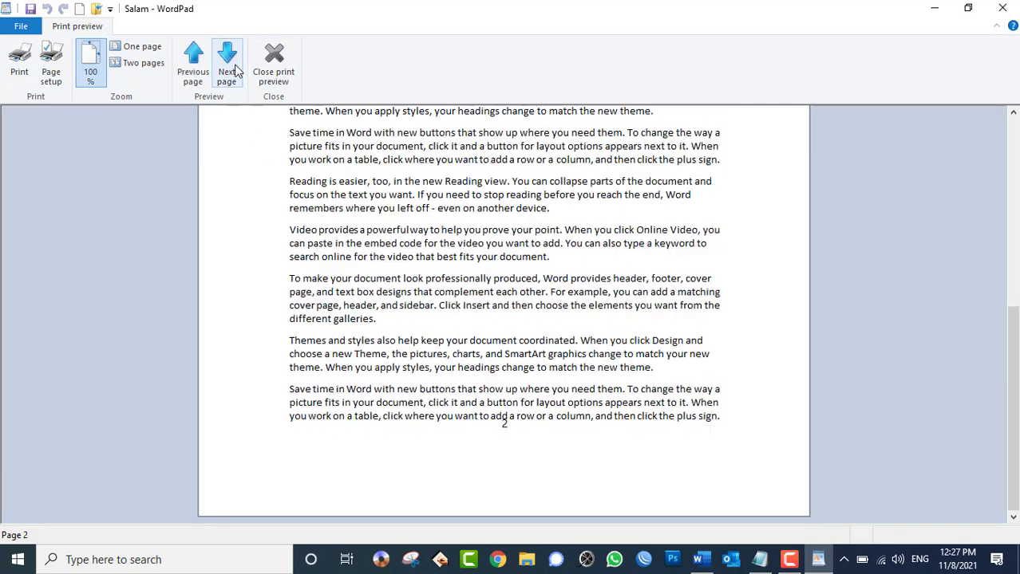
pyautogui.click(232, 71)
pyautogui.click(233, 70)
pyautogui.click(233, 71)
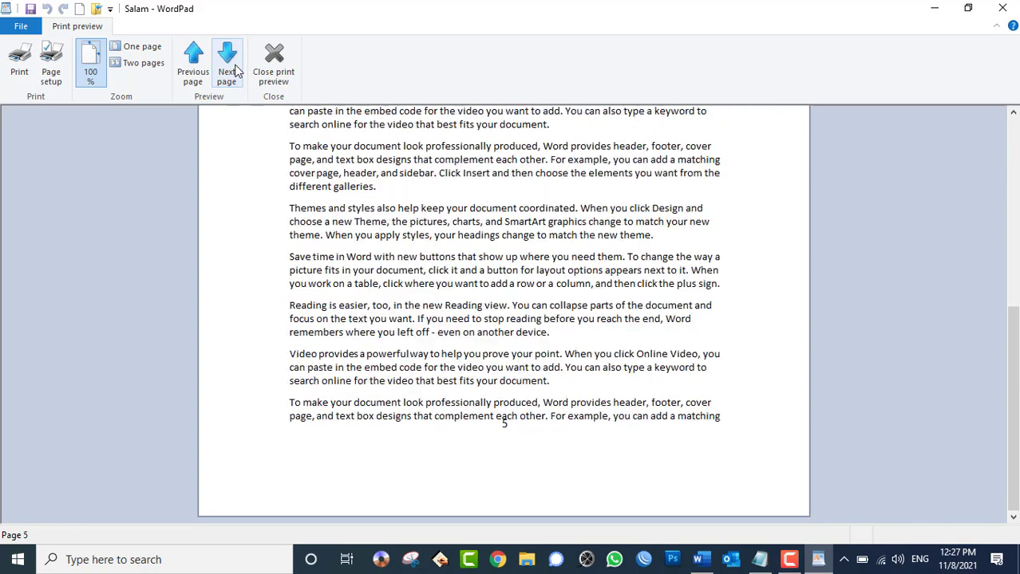
pyautogui.click(51, 63)
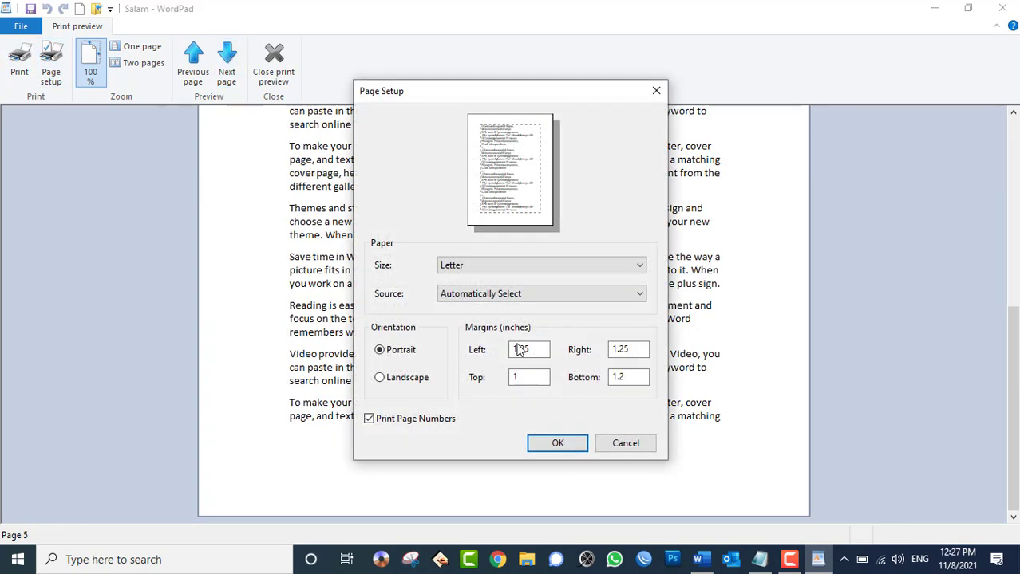
pyautogui.doubleClick(619, 377)
pyautogui.write('2')
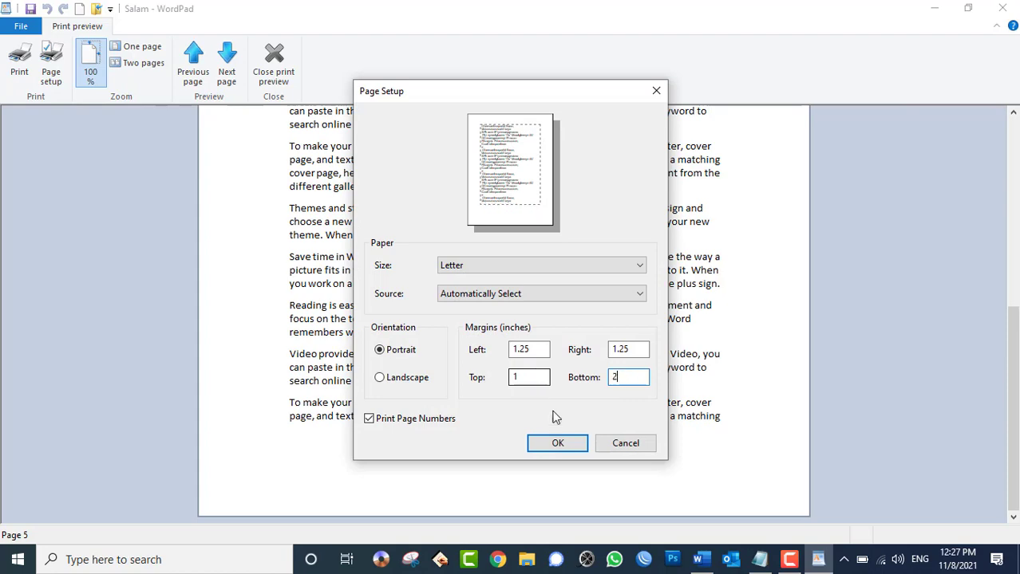
pyautogui.click(558, 444)
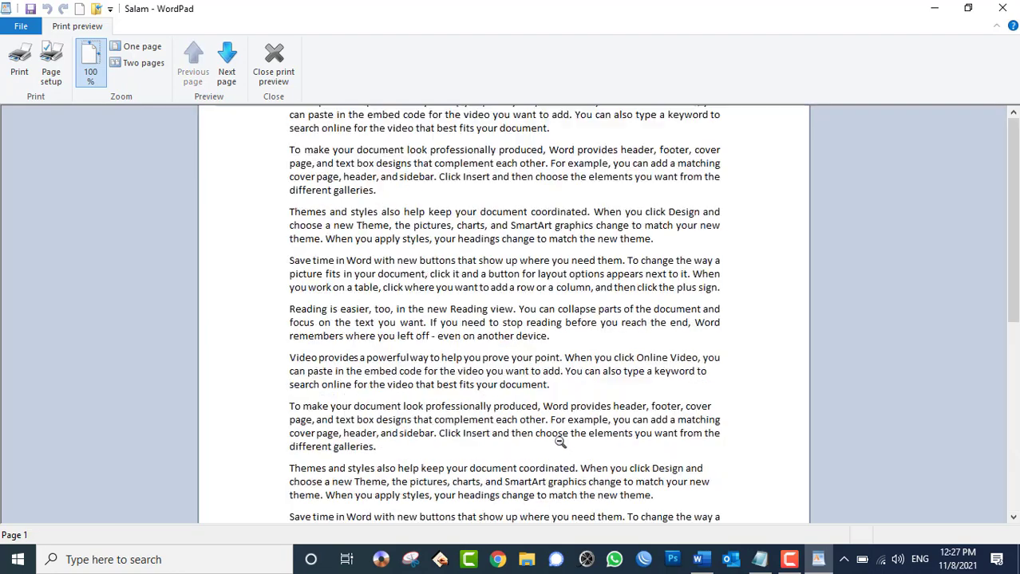
# - Switch the paper size to A4 and set the bottom margin back to 1 inch
pyautogui.click(59, 70)
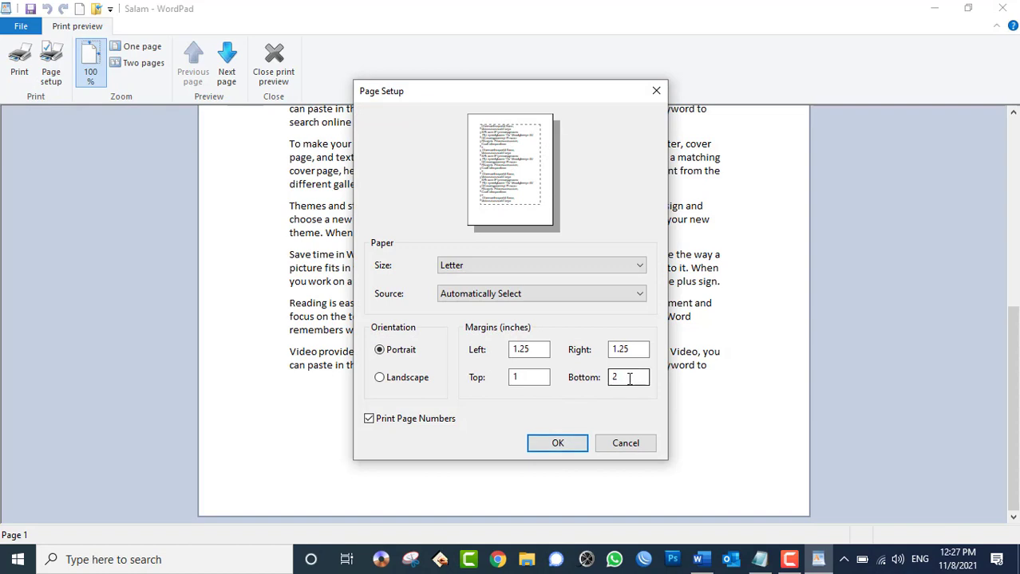
pyautogui.moveTo(630, 379); pyautogui.dragTo(588, 376)
pyautogui.click(492, 267)
pyautogui.click(447, 303)
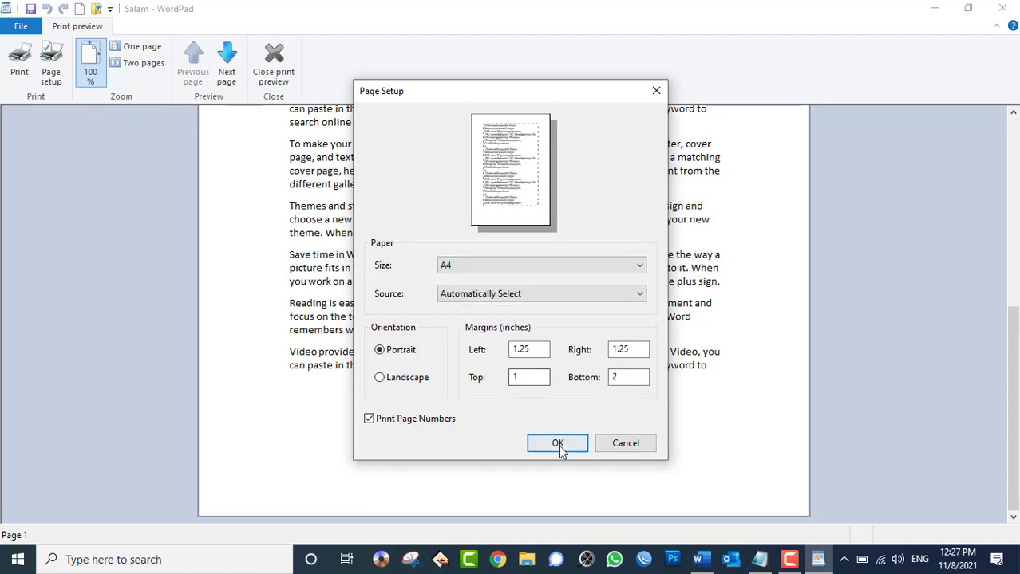
pyautogui.doubleClick(620, 378)
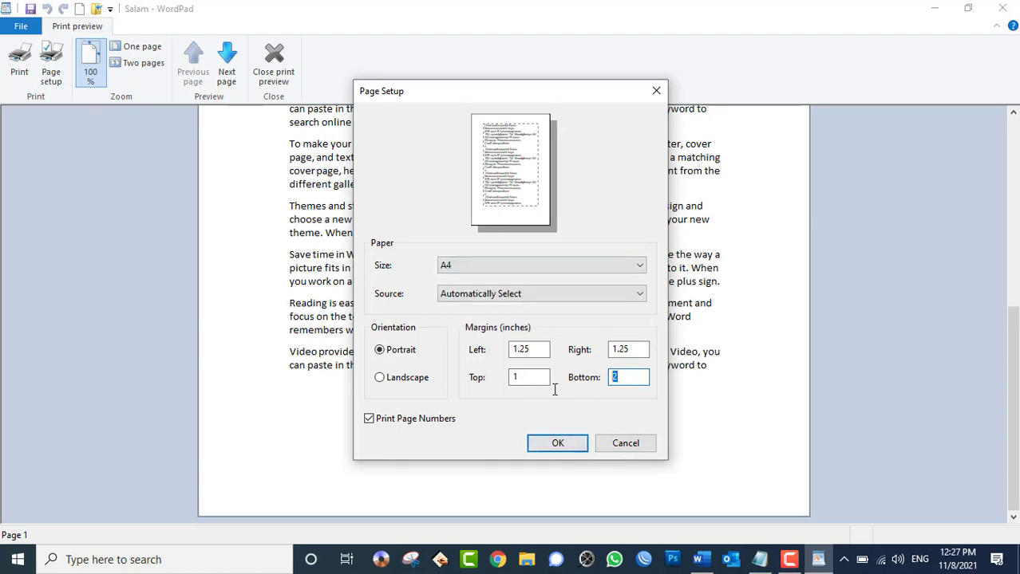
pyautogui.write('1')
pyautogui.click(557, 443)
pyautogui.scroll(-5, 564, 445)
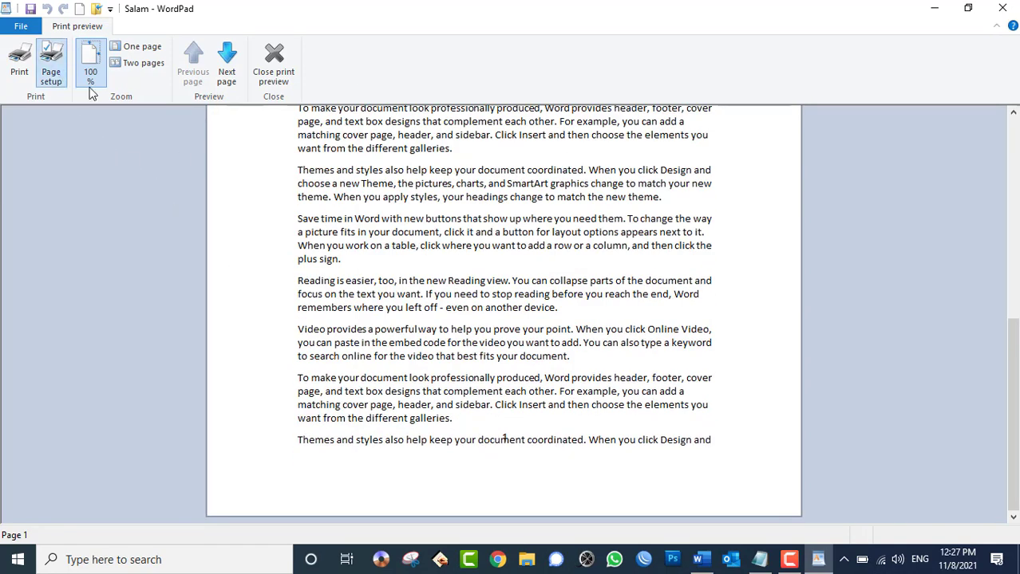
# - Set the top margin to 0.5 inch
pyautogui.click(51, 63)
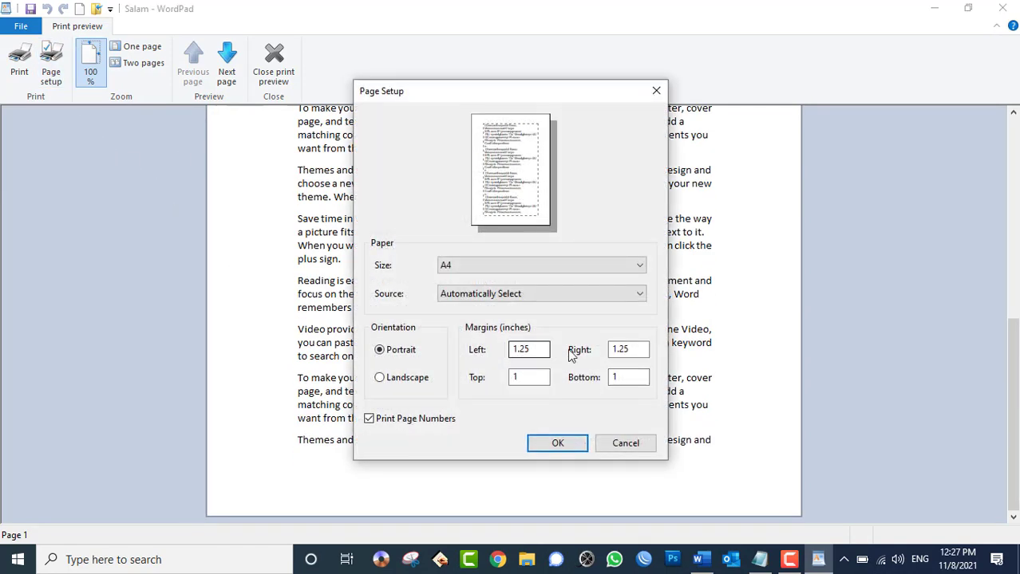
pyautogui.doubleClick(512, 380)
pyautogui.press('BackSpace')
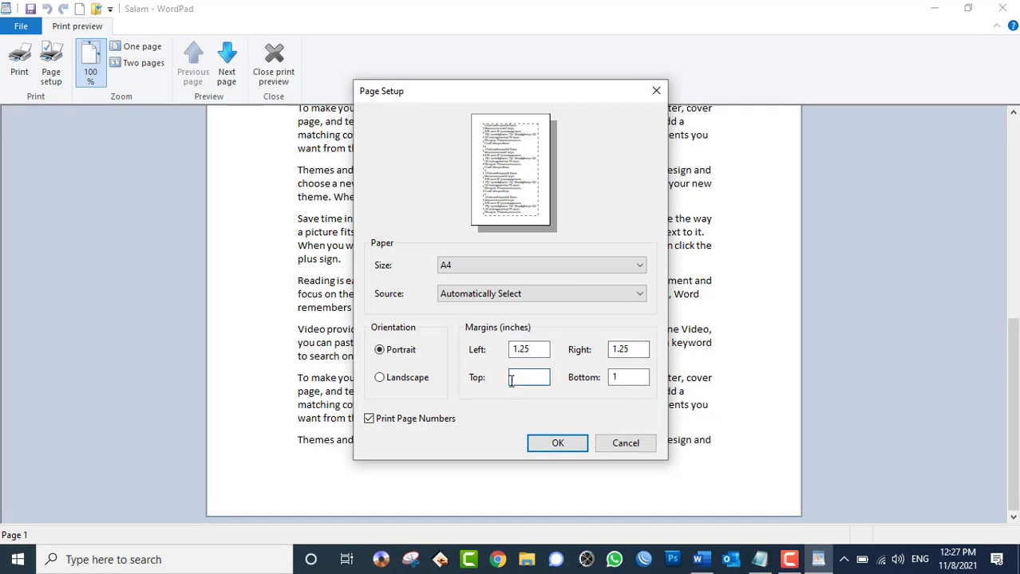
pyautogui.hotkey('ctrl', 'z')
pyautogui.write('0.5')
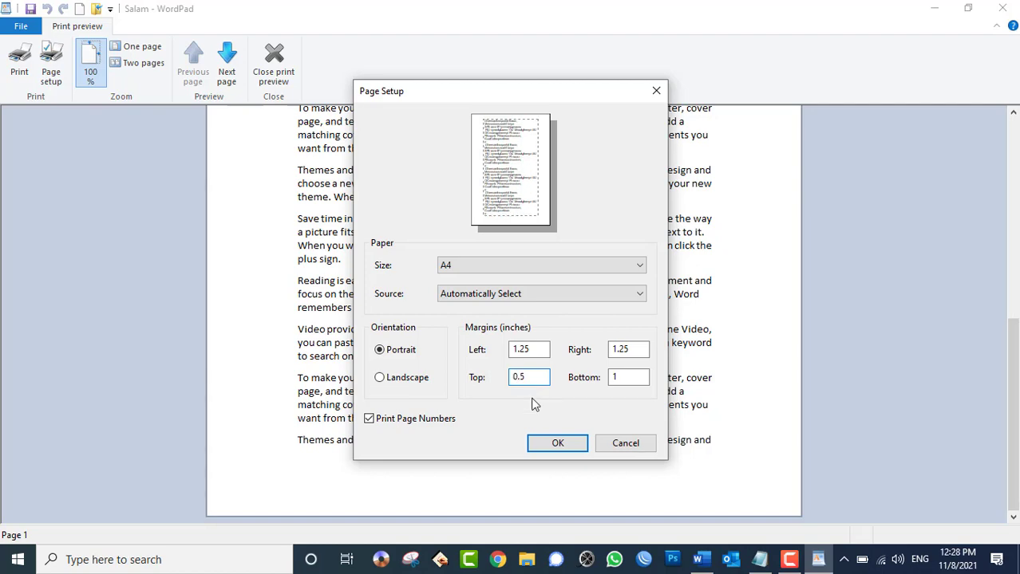
pyautogui.click(557, 443)
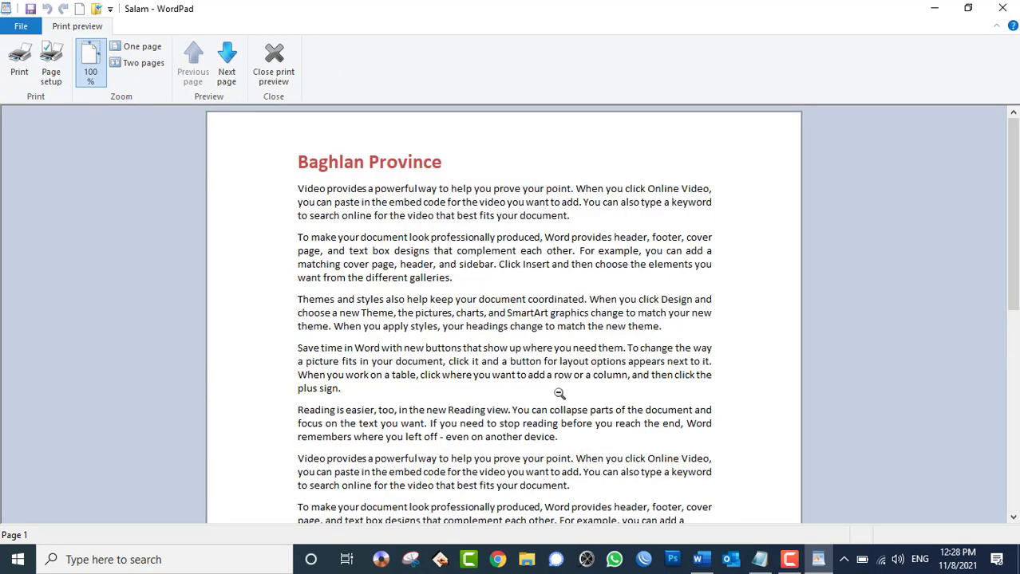
pyautogui.scroll(-3, 559, 394)
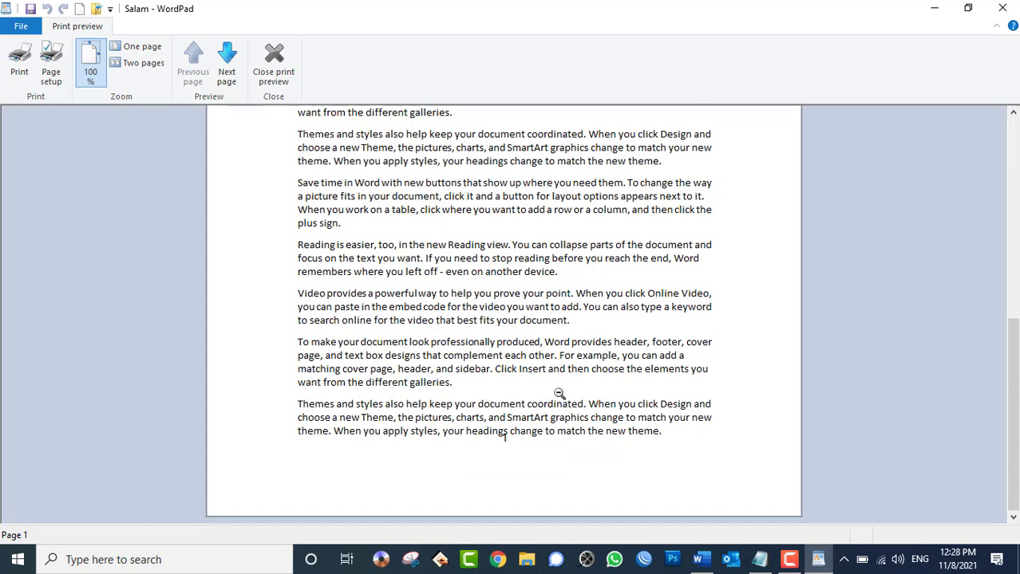
# - Cancel printing and set the left and right margins to 1 inch
pyautogui.click(27, 66)
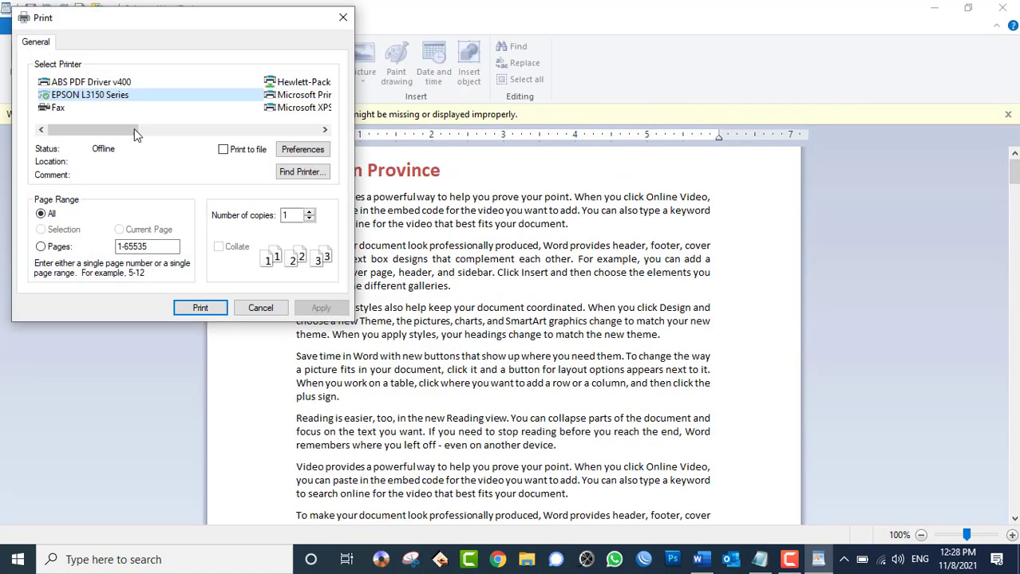
pyautogui.click(274, 305)
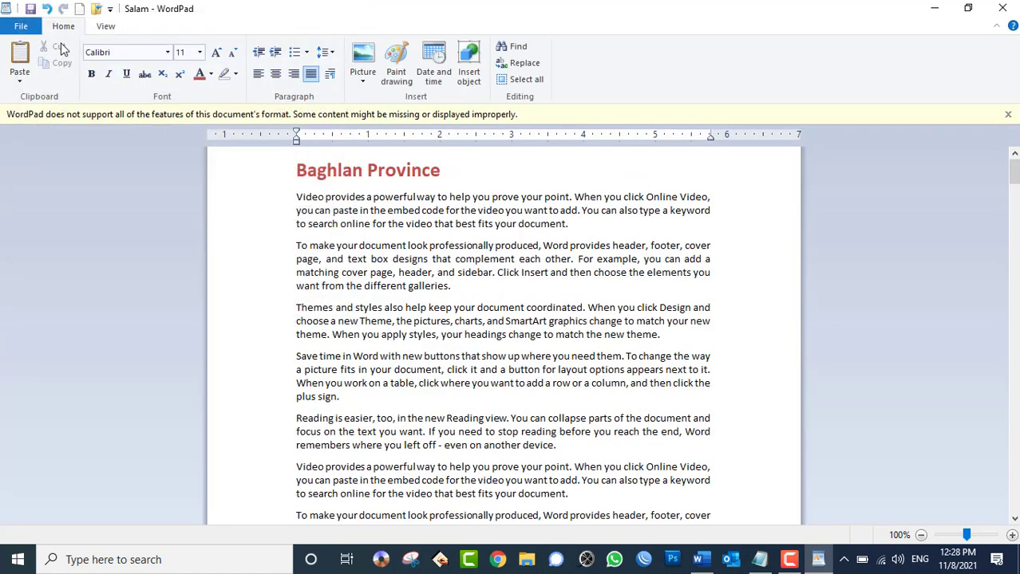
pyautogui.click(21, 26)
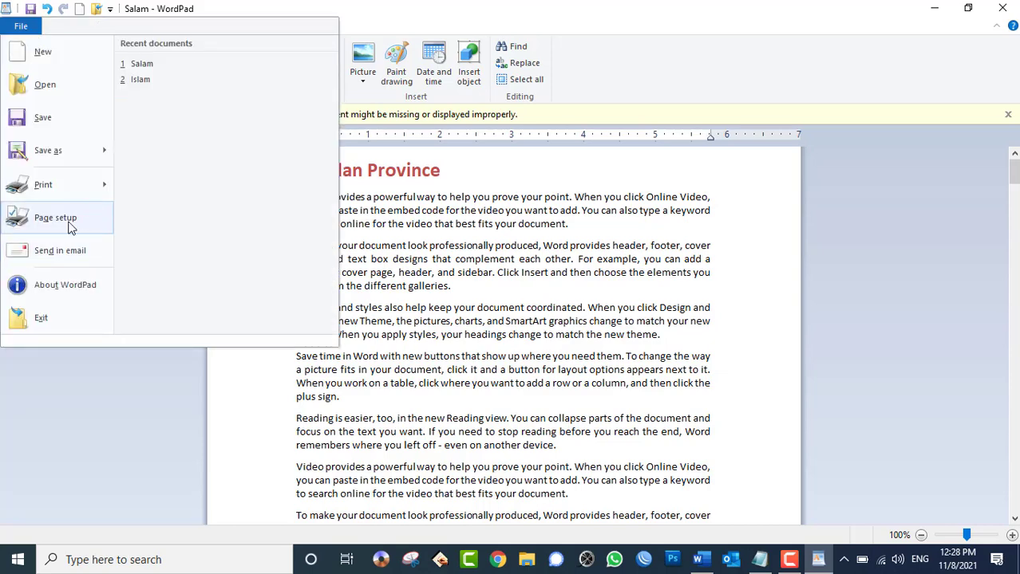
pyautogui.click(57, 218)
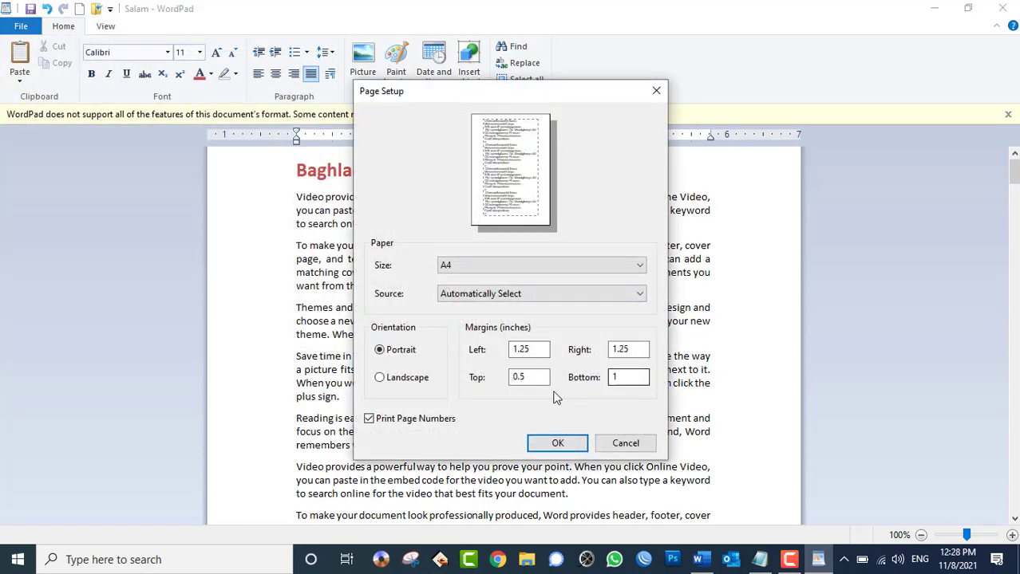
pyautogui.doubleClick(526, 349)
pyautogui.write('1')
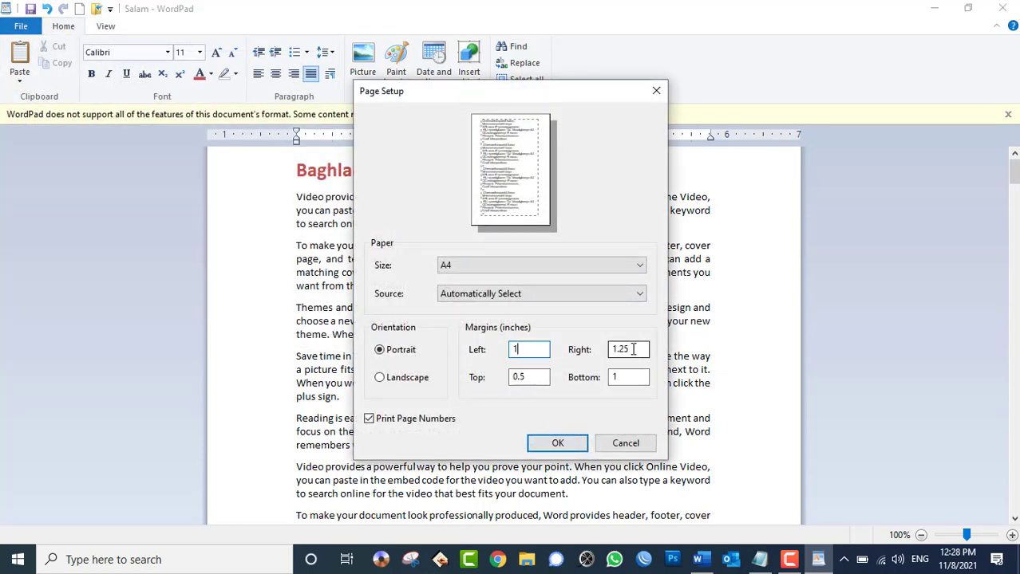
pyautogui.press('Tab')
pyautogui.write('1')
# - Set the top margin to 1 inch and the bottom margin to 0.5 inch
pyautogui.doubleClick(536, 377)
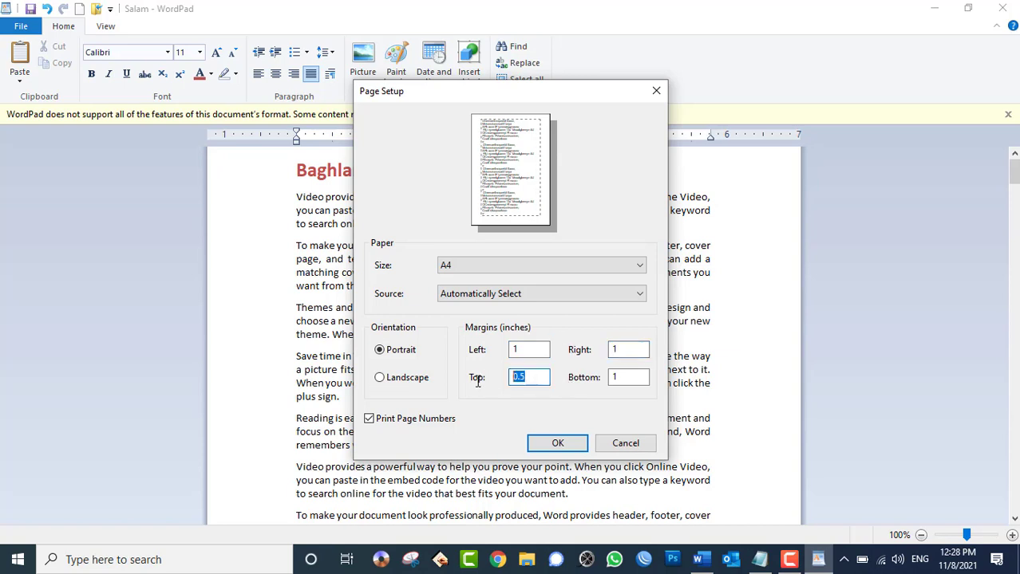
pyautogui.write('1')
pyautogui.press('Tab')
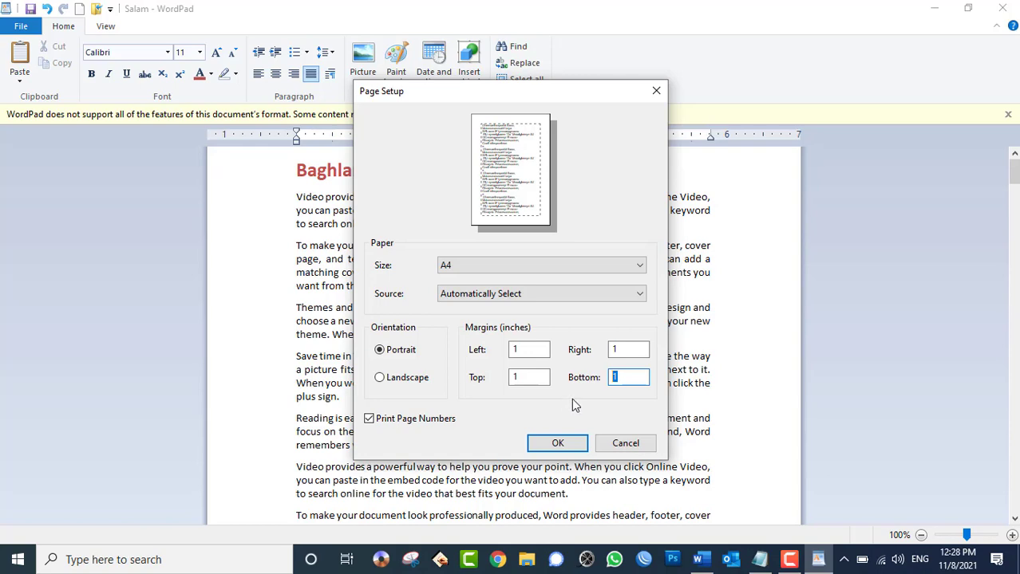
pyautogui.write('0.5')
pyautogui.click(557, 443)
pyautogui.scroll(-10, 533, 419)
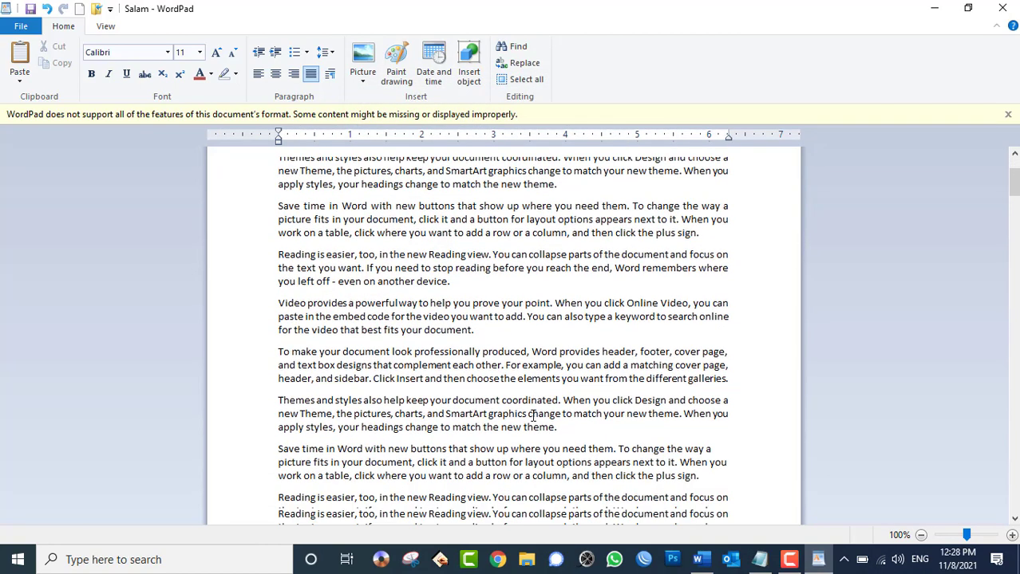
# - Check the new margins on the whole page in print preview
pyautogui.click(20, 26)
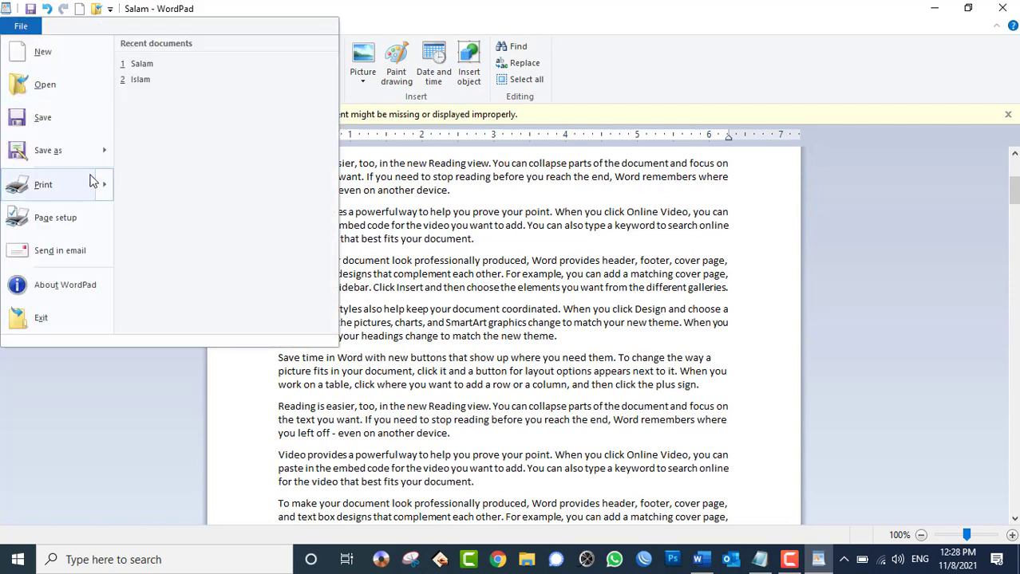
pyautogui.moveTo(95, 180)
pyautogui.click(199, 159)
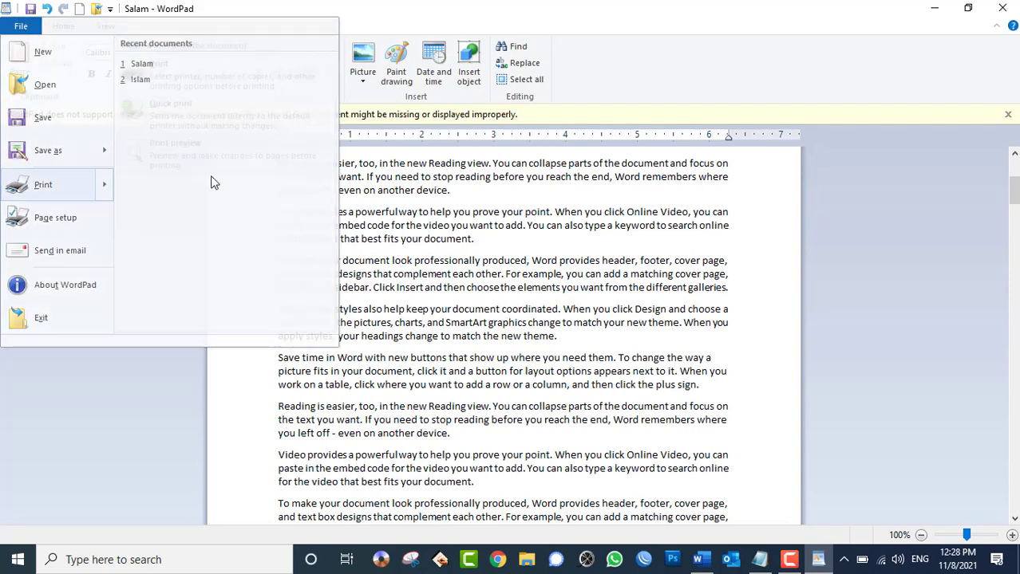
pyautogui.click(506, 501)
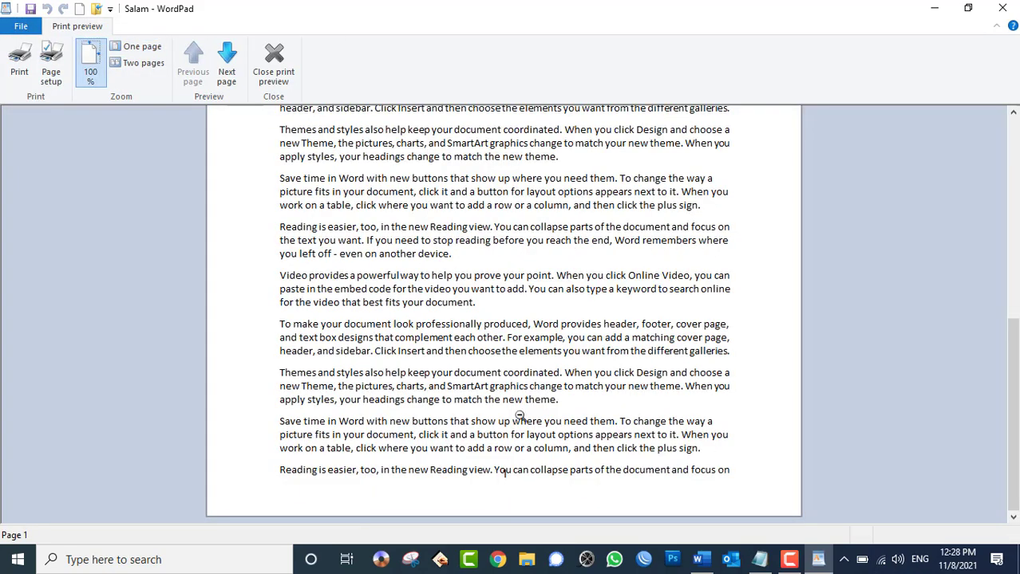
pyautogui.click(501, 449)
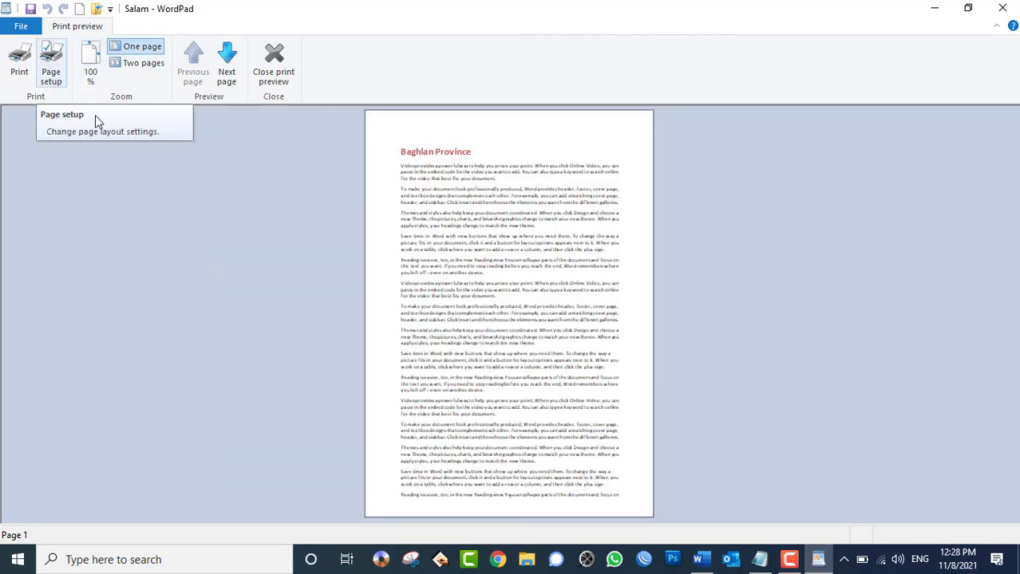
pyautogui.click(702, 563)
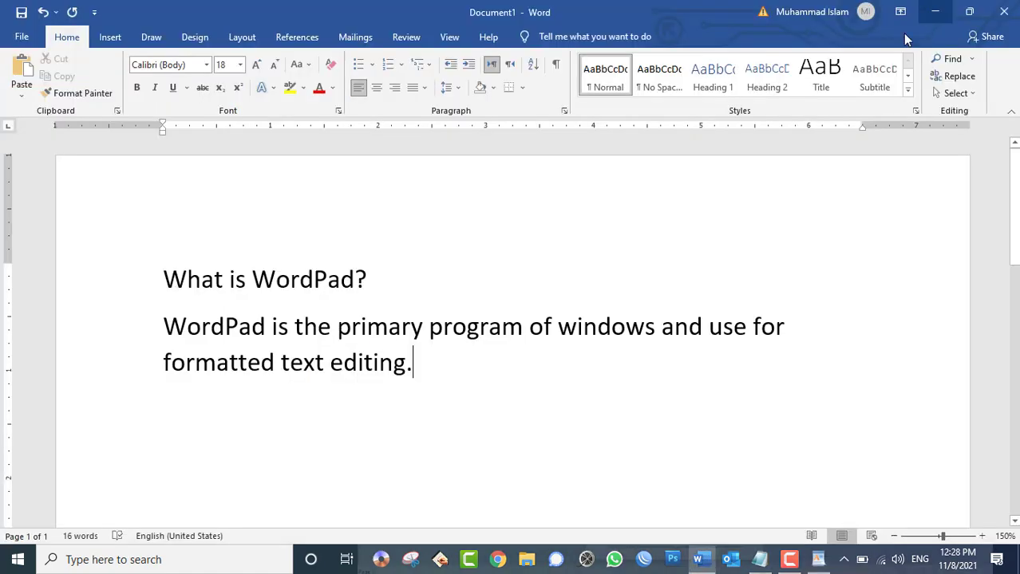
# - Add a Banded footer and replace the body text with pasted sample paragraphs
pyautogui.keyDown('ctrl'); pyautogui.scroll(-8, 373, 291); pyautogui.keyUp('ctrl')
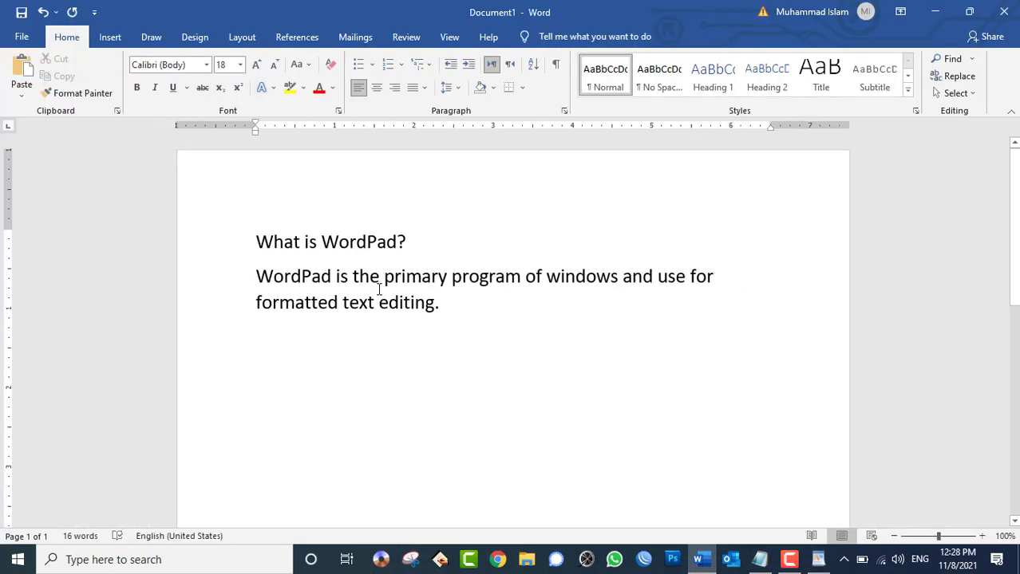
pyautogui.scroll(-5, 381, 289)
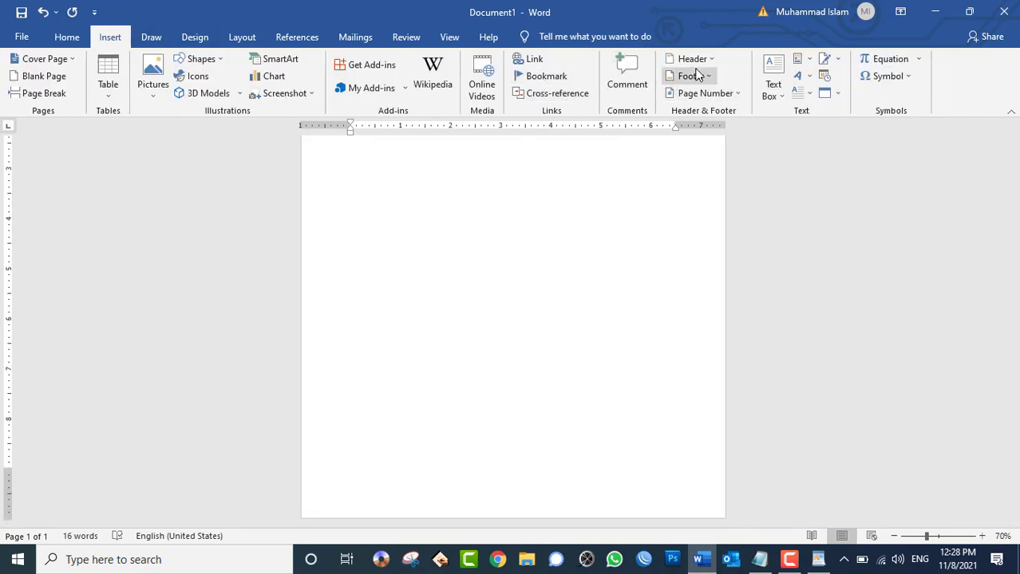
pyautogui.click(707, 79)
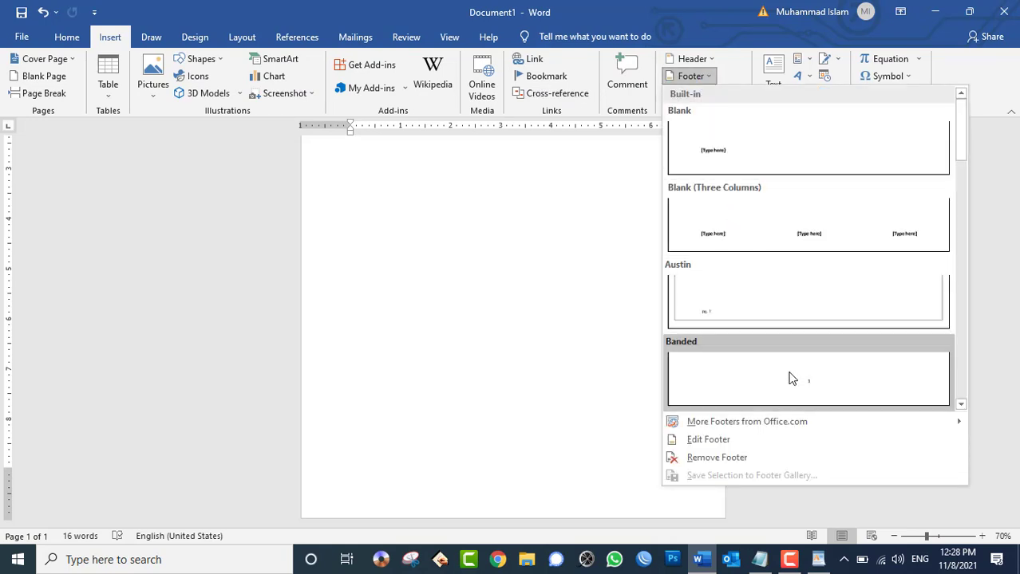
pyautogui.click(790, 376)
pyautogui.doubleClick(538, 444)
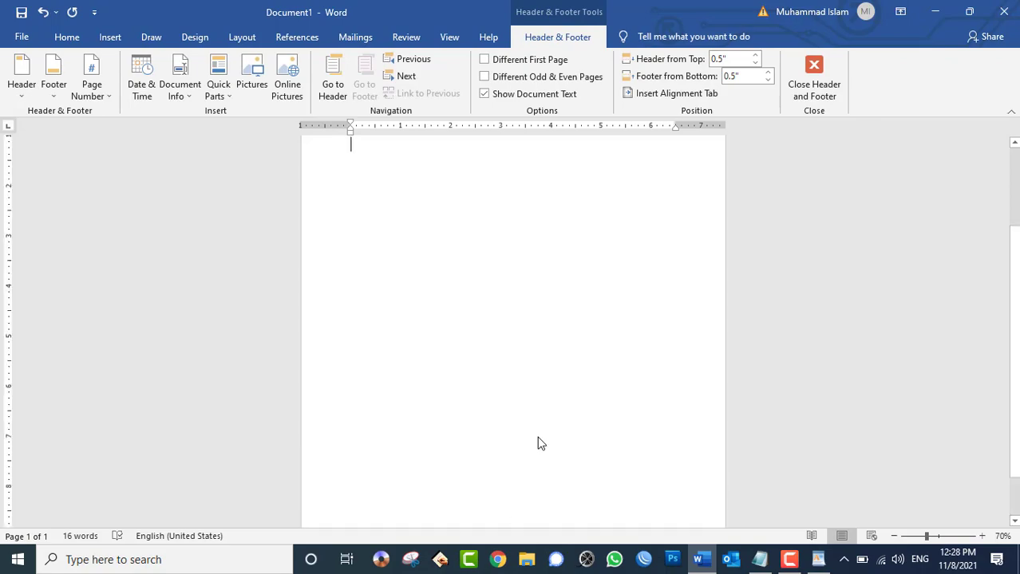
pyautogui.hotkey('ctrl', 'a')
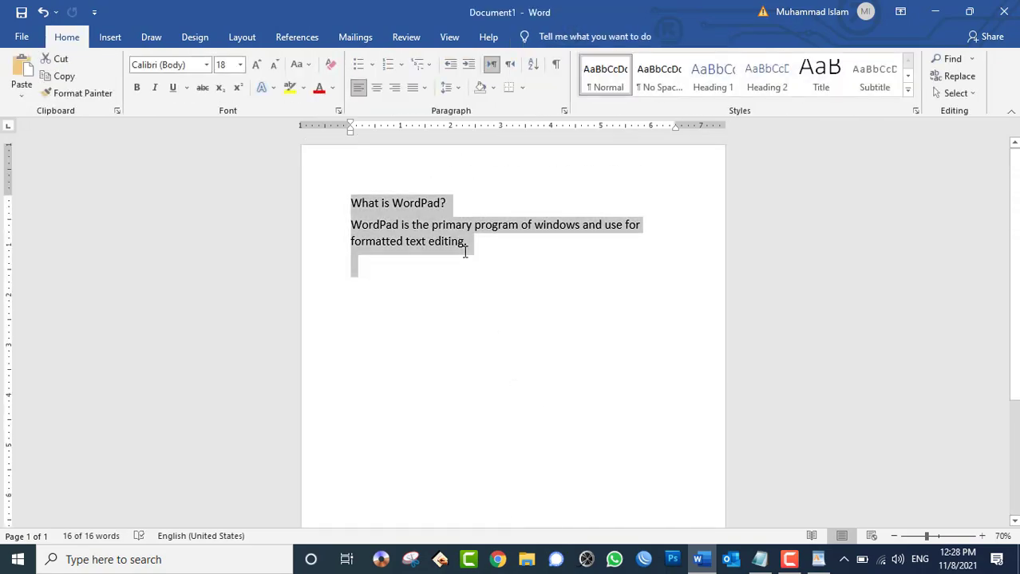
pyautogui.hotkey('ctrl', 'v')
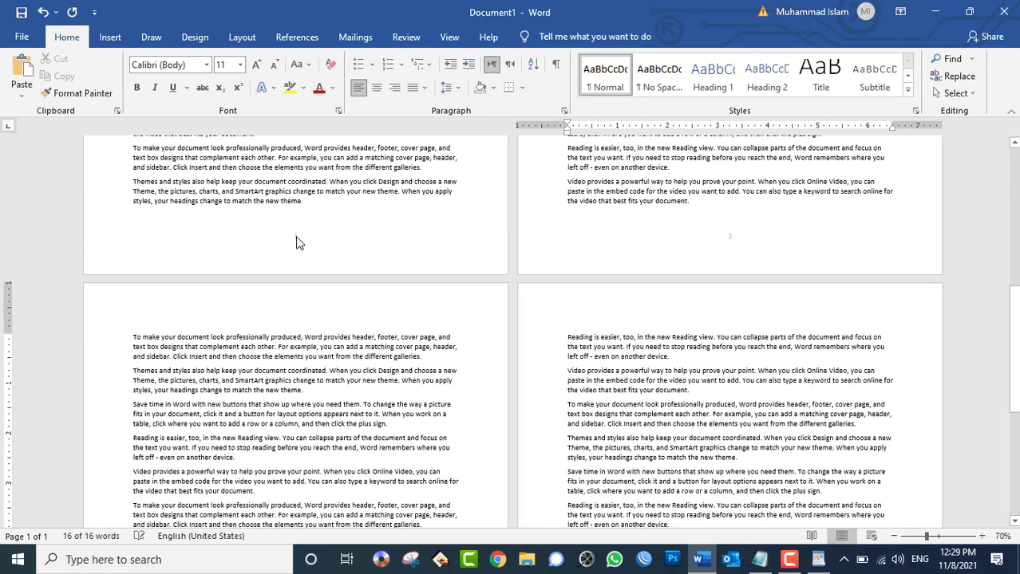
# - Set the Word document's bottom margin to 1.5 inches in Page Setup
pyautogui.click(242, 37)
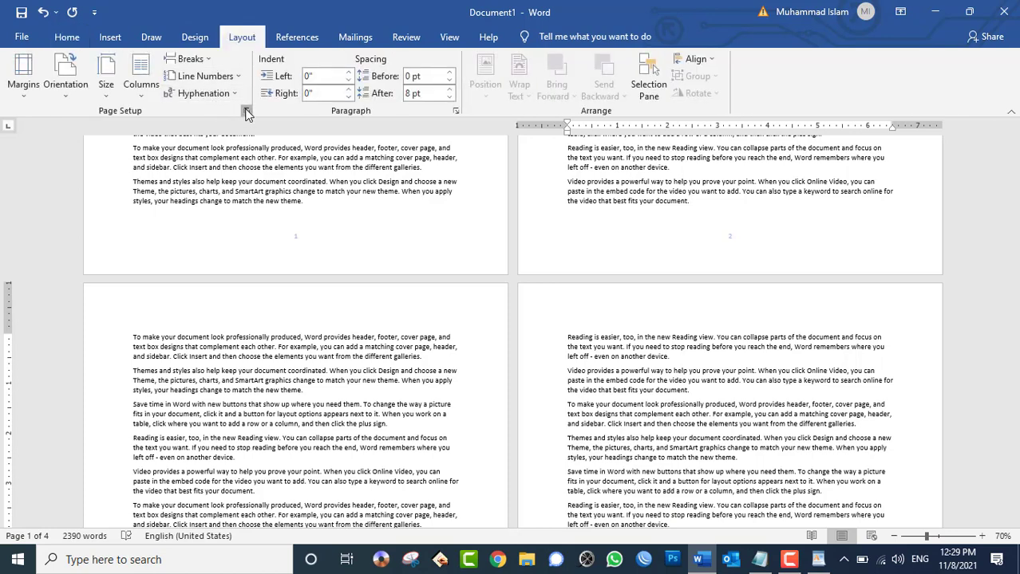
pyautogui.click(246, 111)
pyautogui.moveTo(497, 68); pyautogui.dragTo(702, 73)
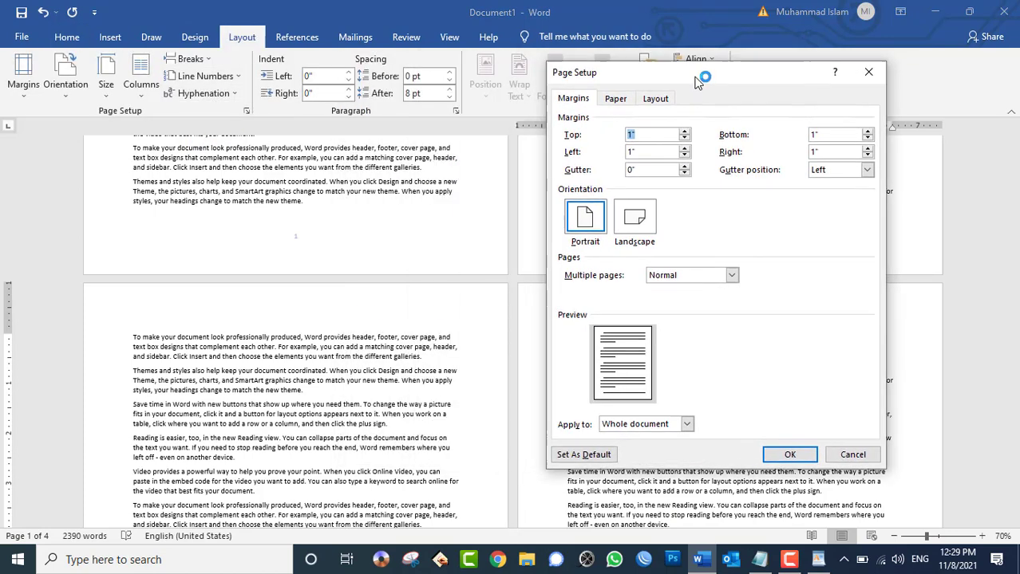
pyautogui.click(822, 134)
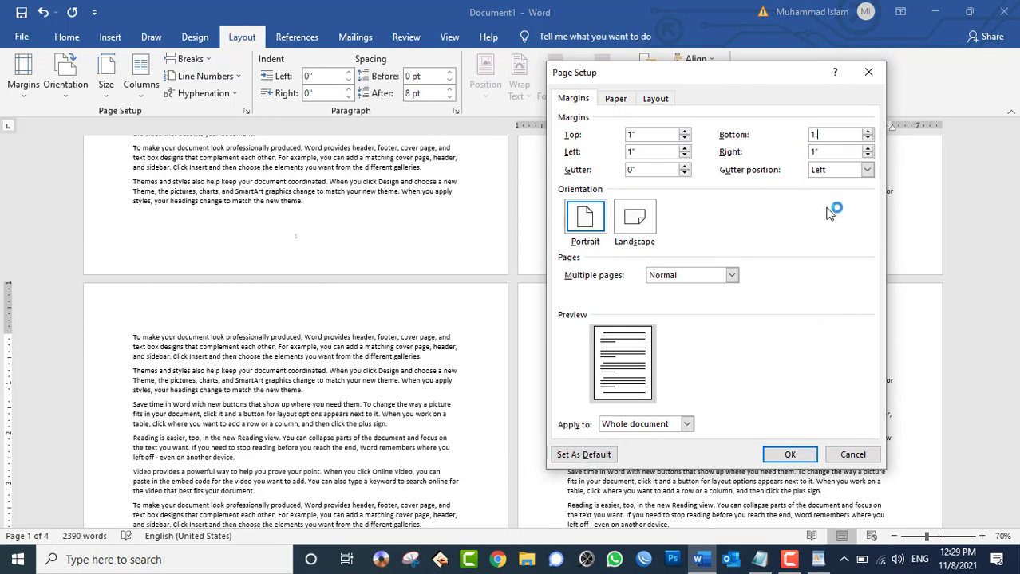
pyautogui.write('.5')
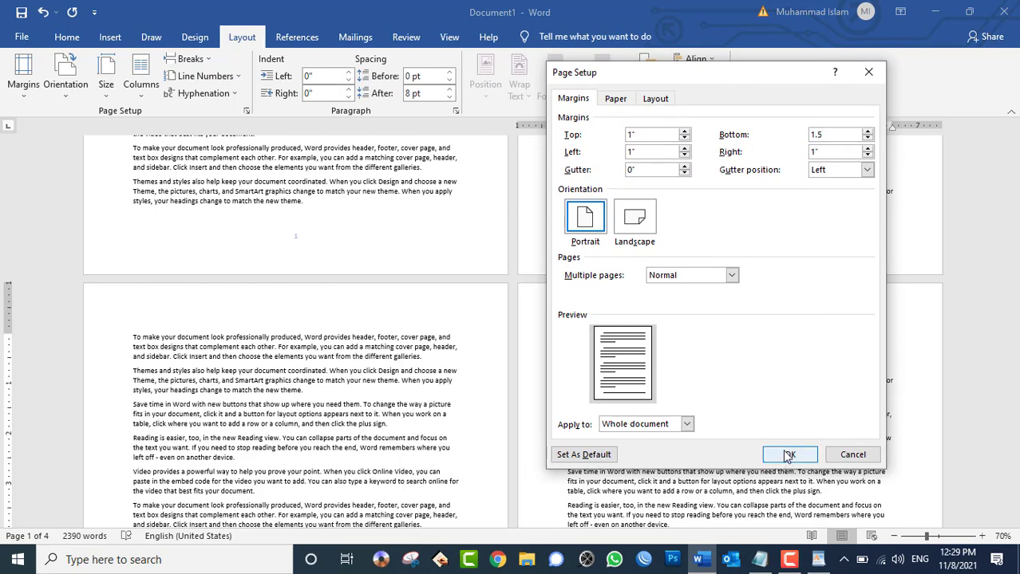
pyautogui.click(789, 455)
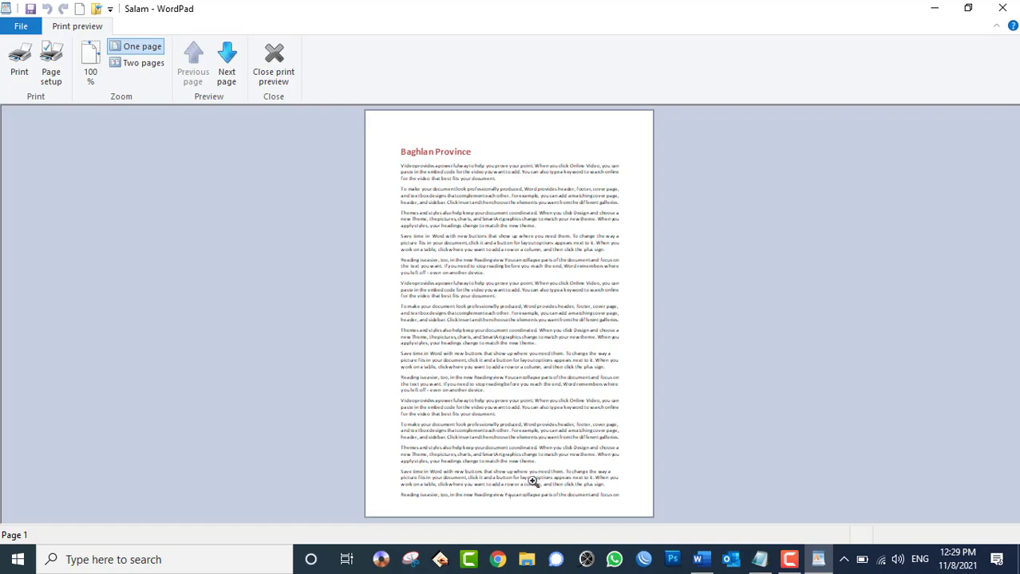
# - Zoom the preview to 100% and change the bottom margin from 0.5 to 2 inches
pyautogui.click(533, 482)
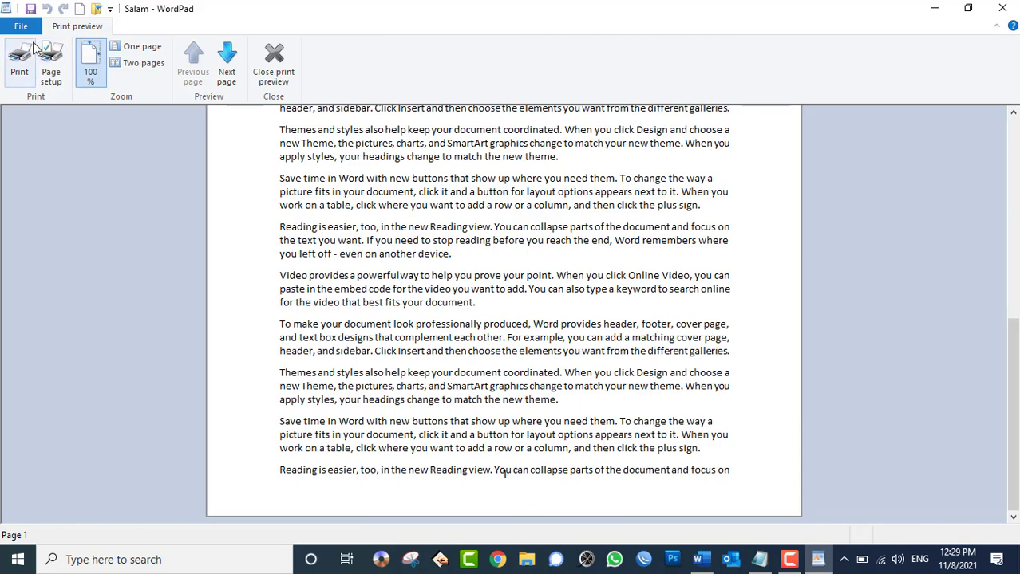
pyautogui.click(51, 72)
pyautogui.doubleClick(623, 377)
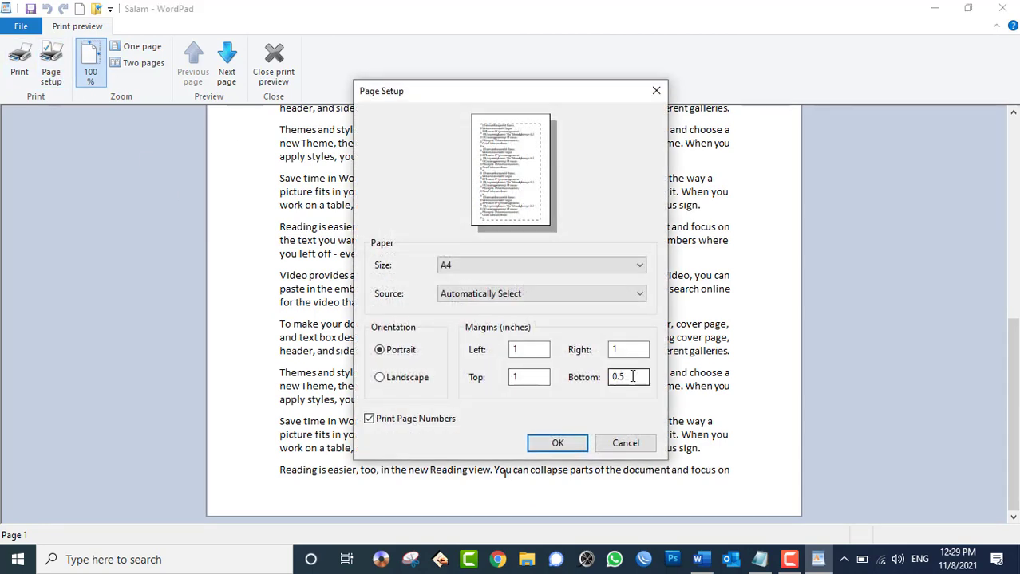
pyautogui.write('2')
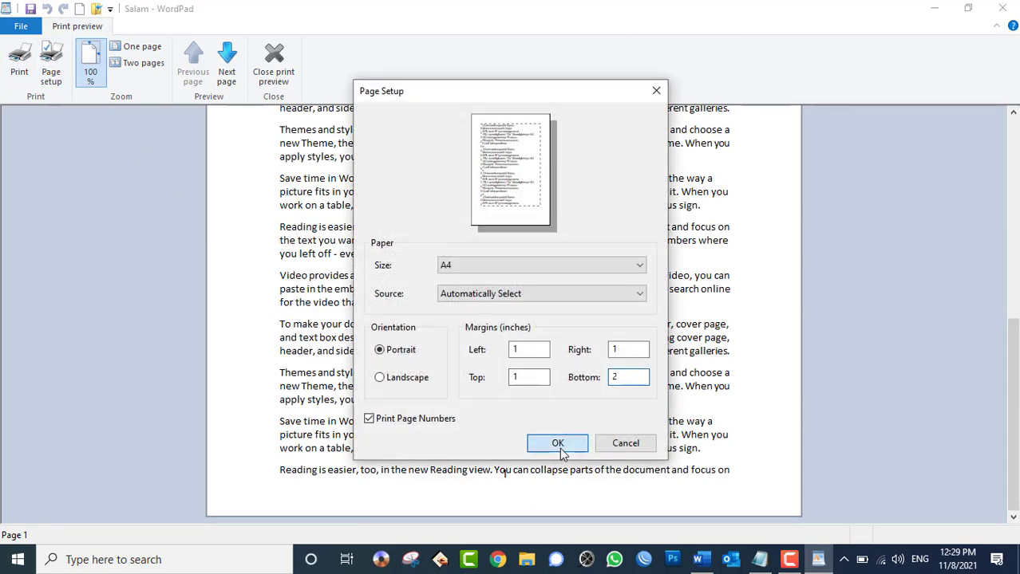
pyautogui.click(561, 445)
pyautogui.scroll(-3, 559, 444)
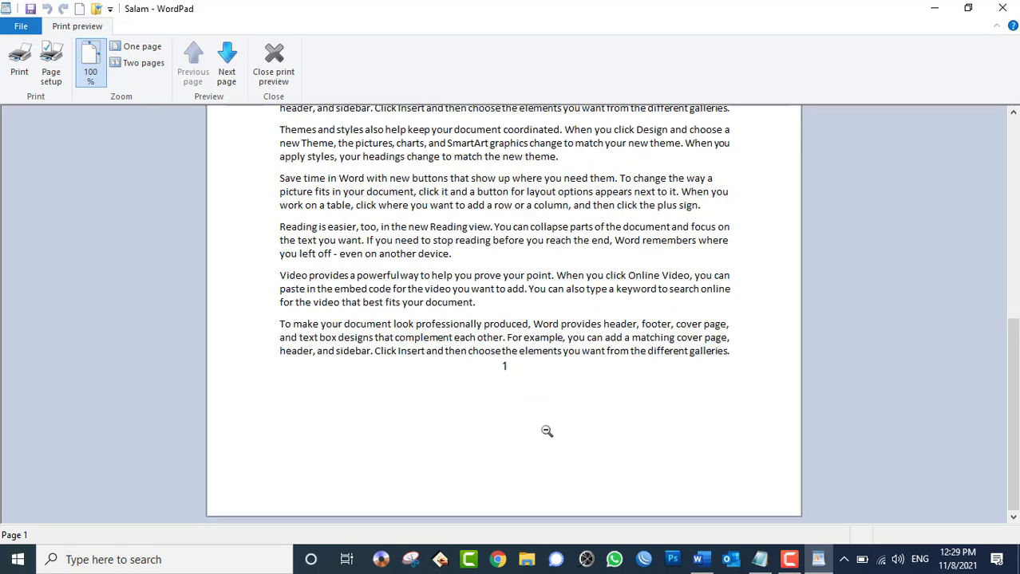
pyautogui.click(51, 64)
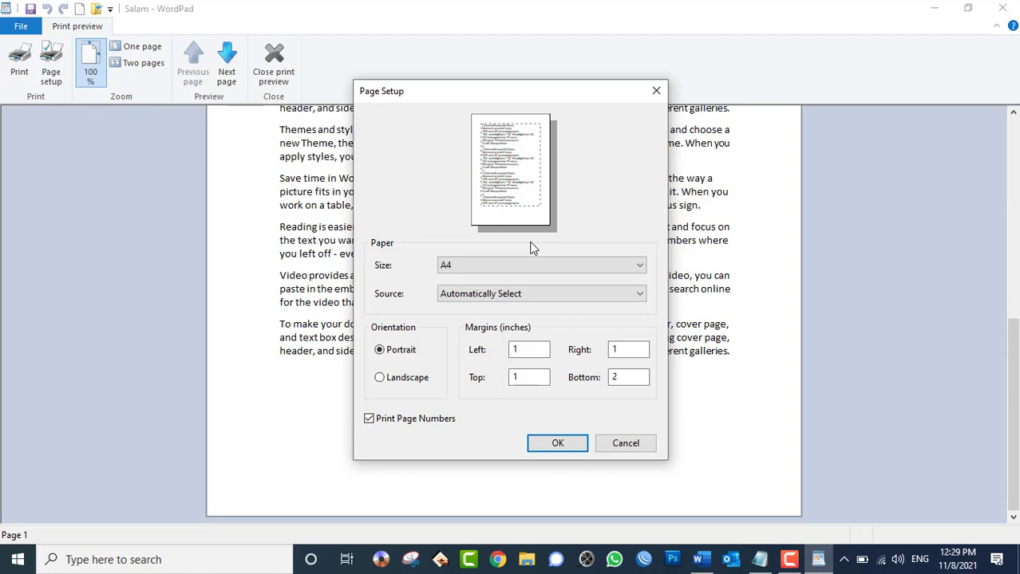
pyautogui.click(557, 443)
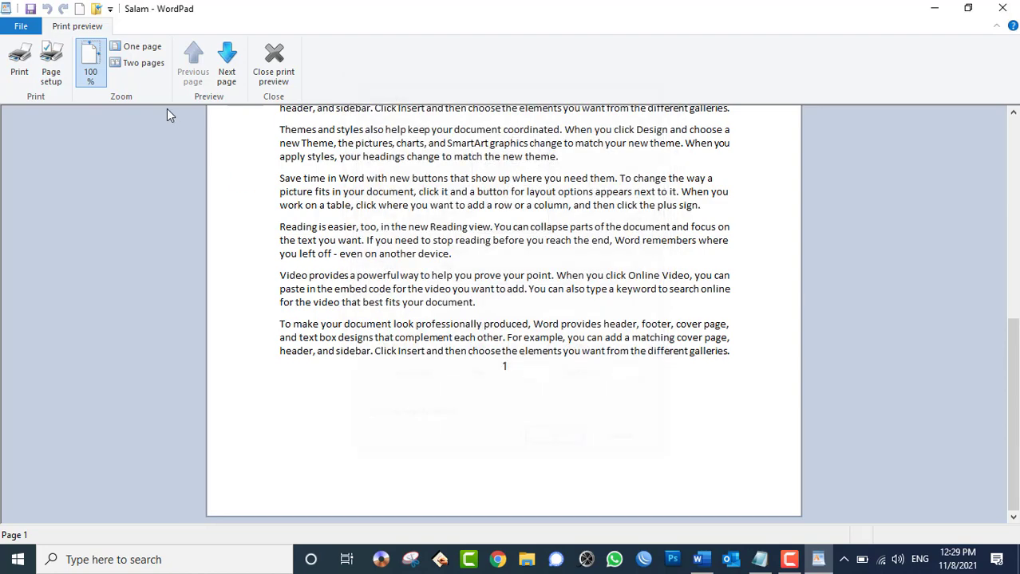
pyautogui.click(228, 75)
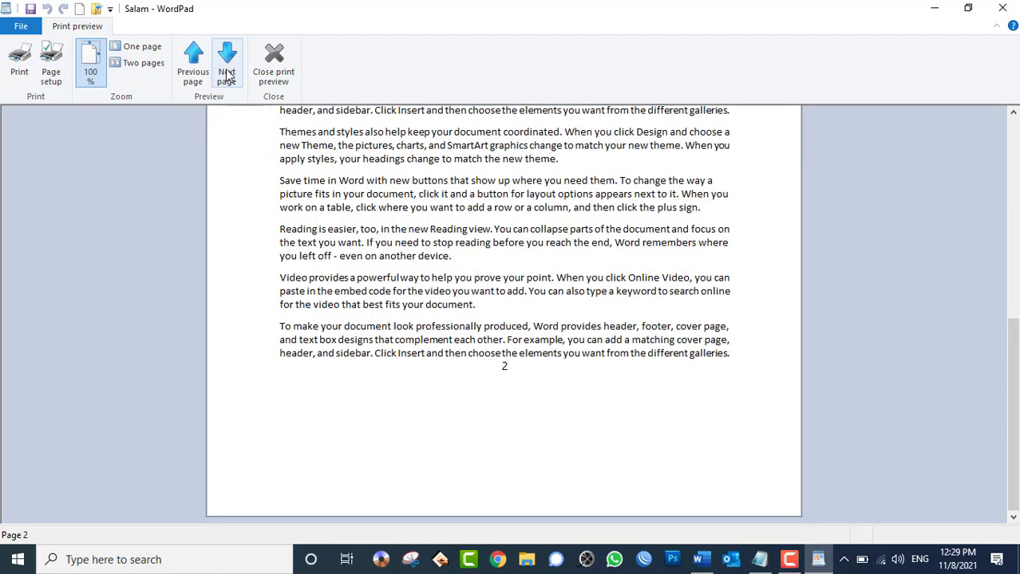
pyautogui.click(192, 57)
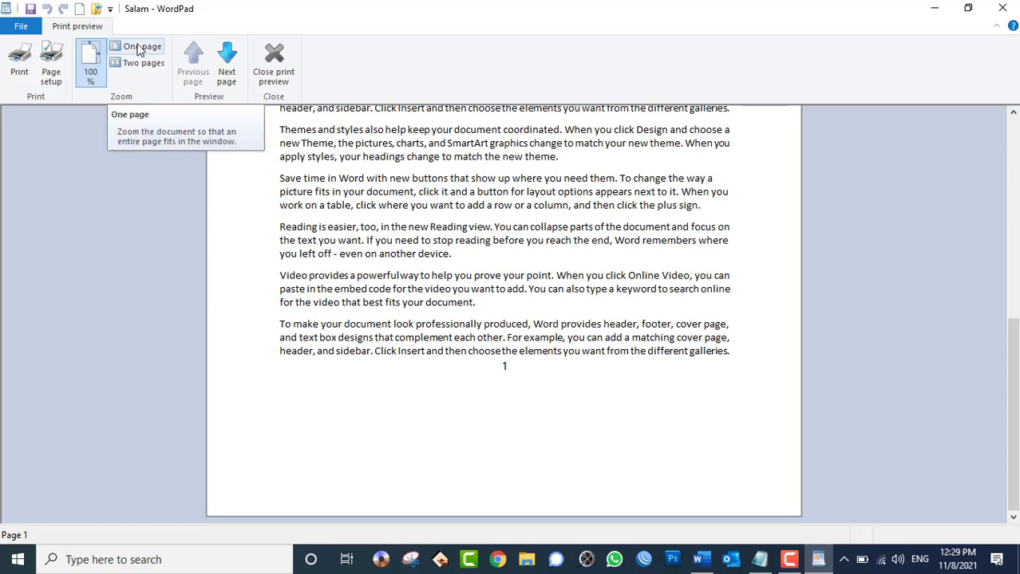
pyautogui.click(139, 63)
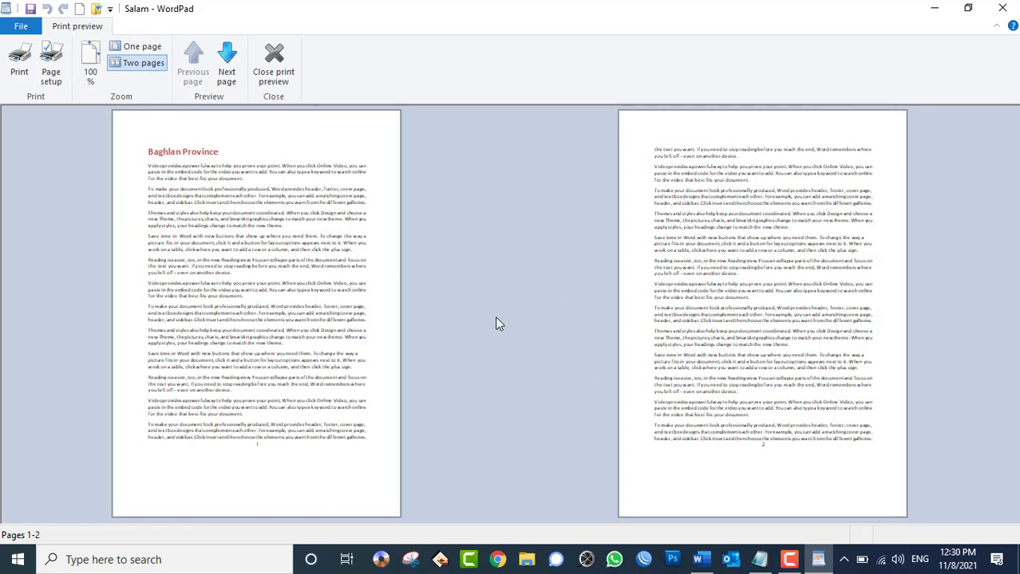
pyautogui.click(139, 46)
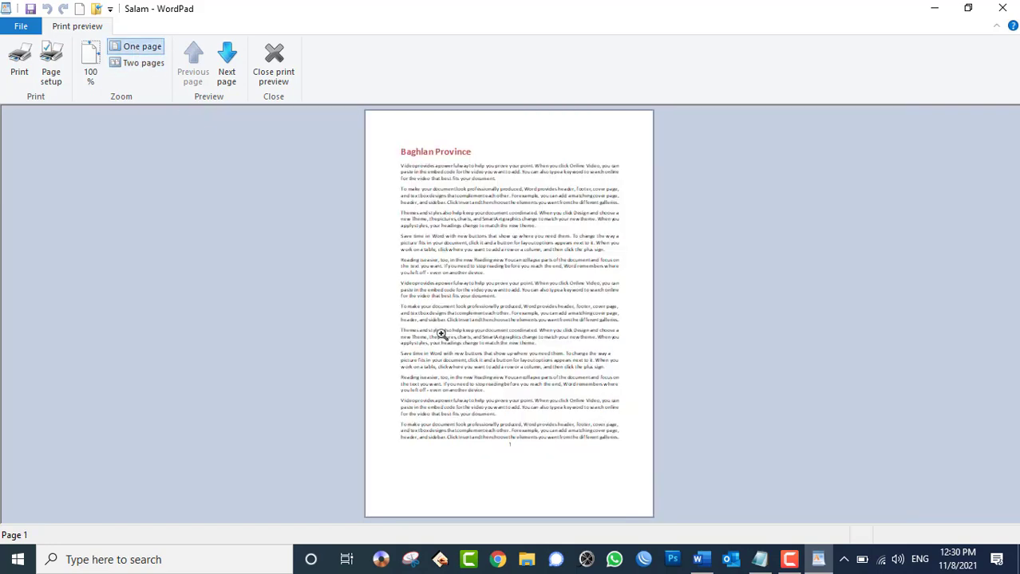
pyautogui.click(90, 64)
pyautogui.scroll(-5, 462, 359)
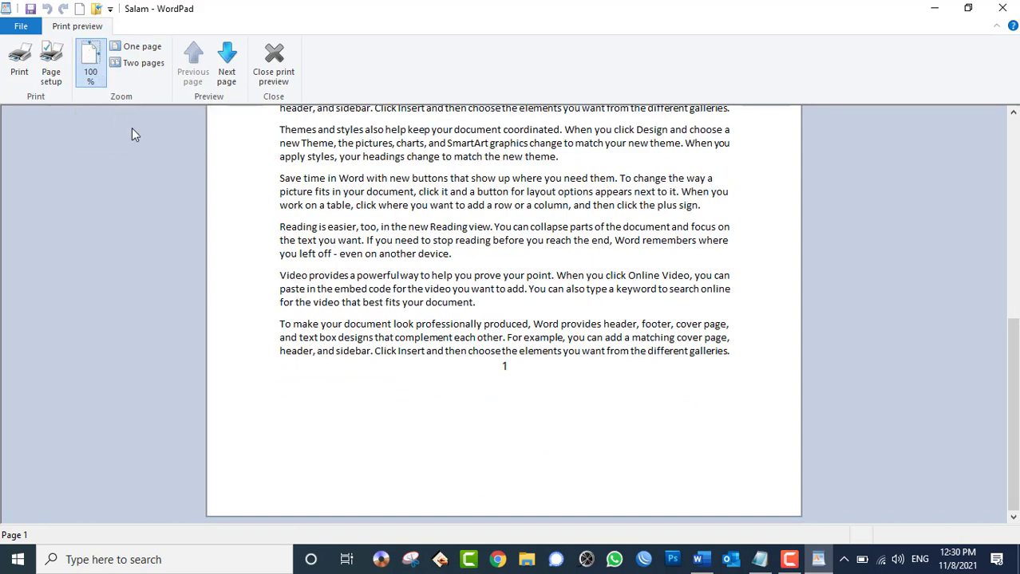
pyautogui.click(273, 58)
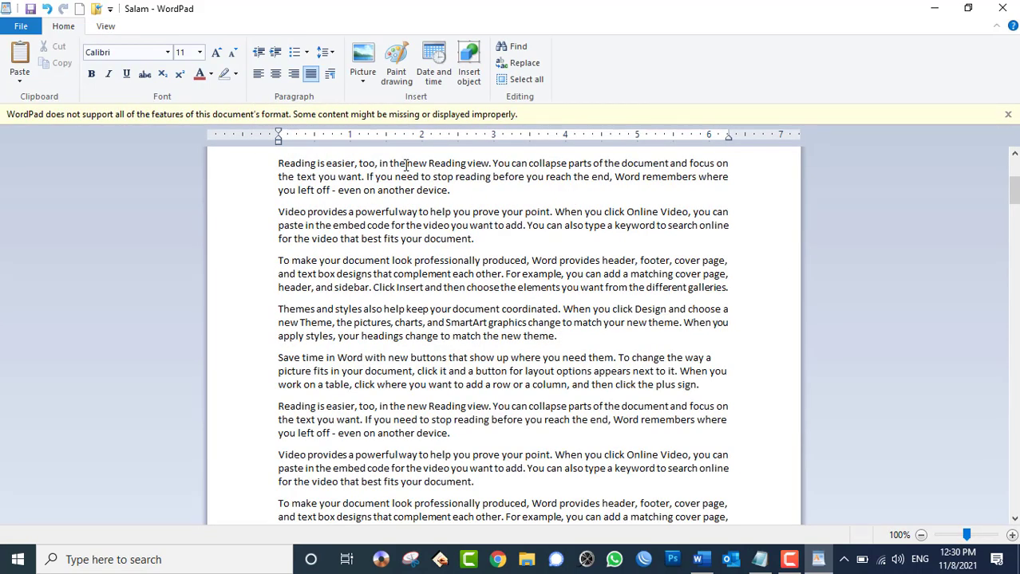
pyautogui.click(21, 26)
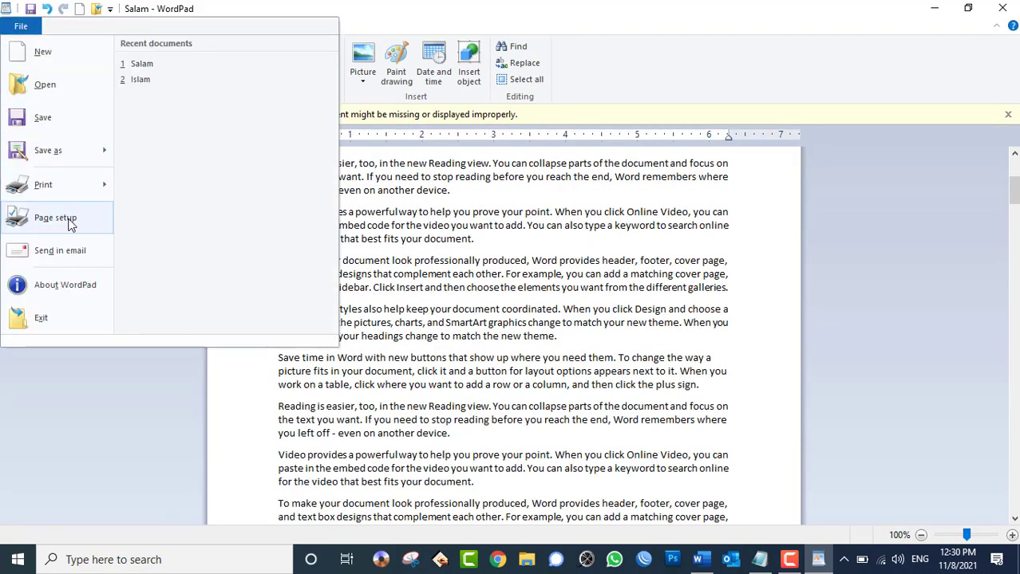
pyautogui.moveTo(85, 190)
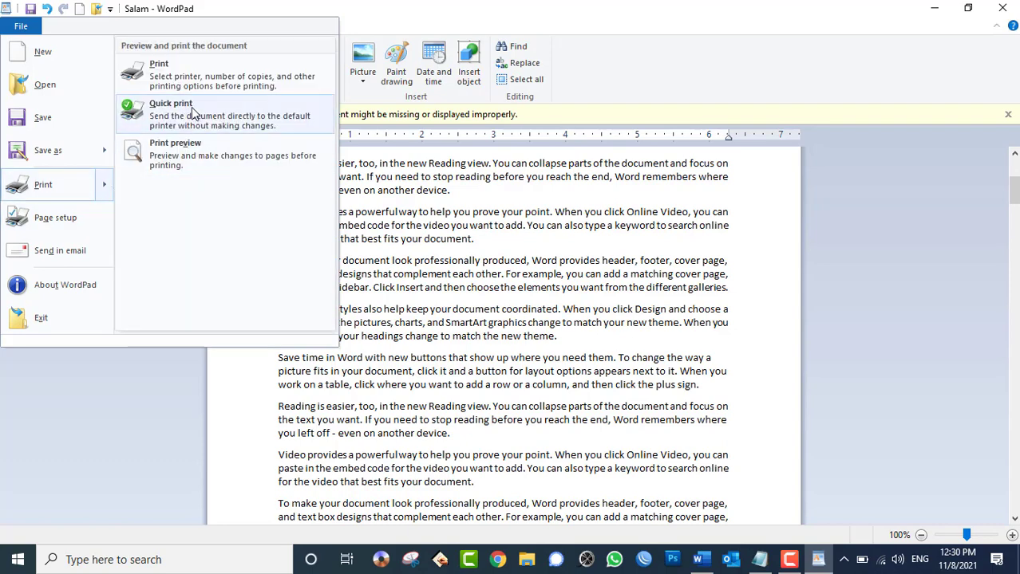
pyautogui.click(197, 164)
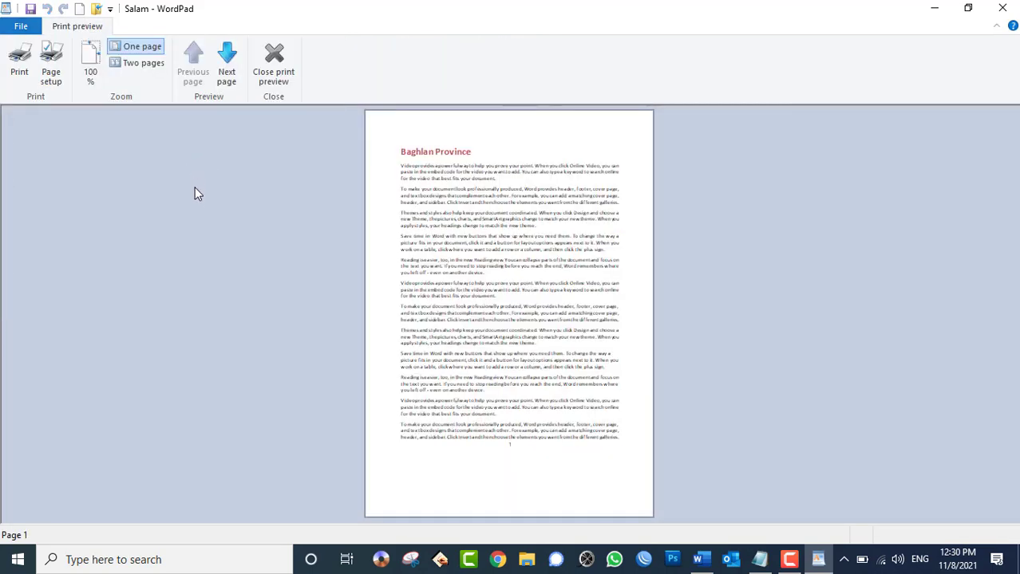
pyautogui.click(51, 73)
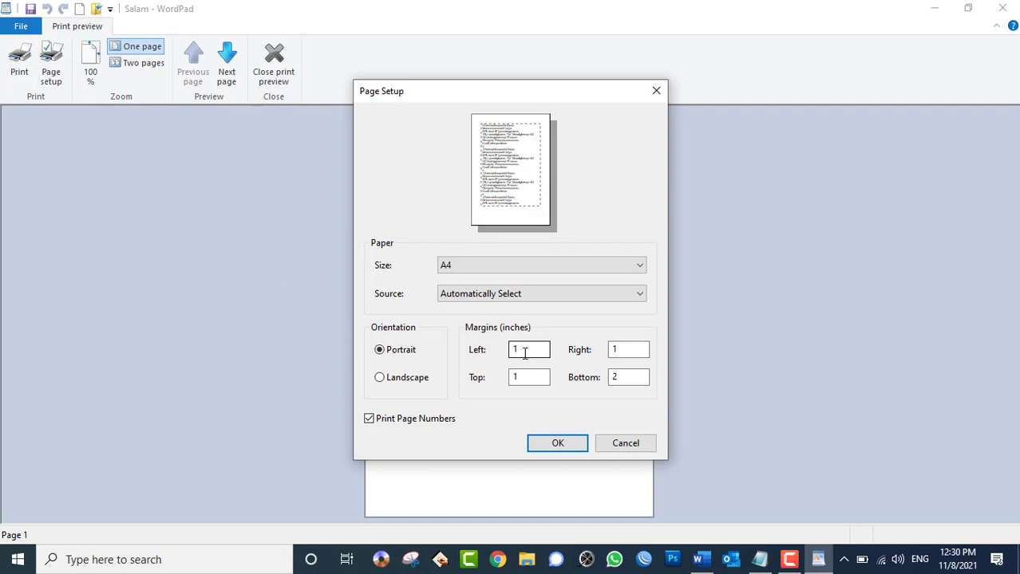
pyautogui.moveTo(528, 348); pyautogui.dragTo(477, 339)
pyautogui.moveTo(630, 349); pyautogui.dragTo(514, 346)
pyautogui.press('Tab')
pyautogui.press('Tab')
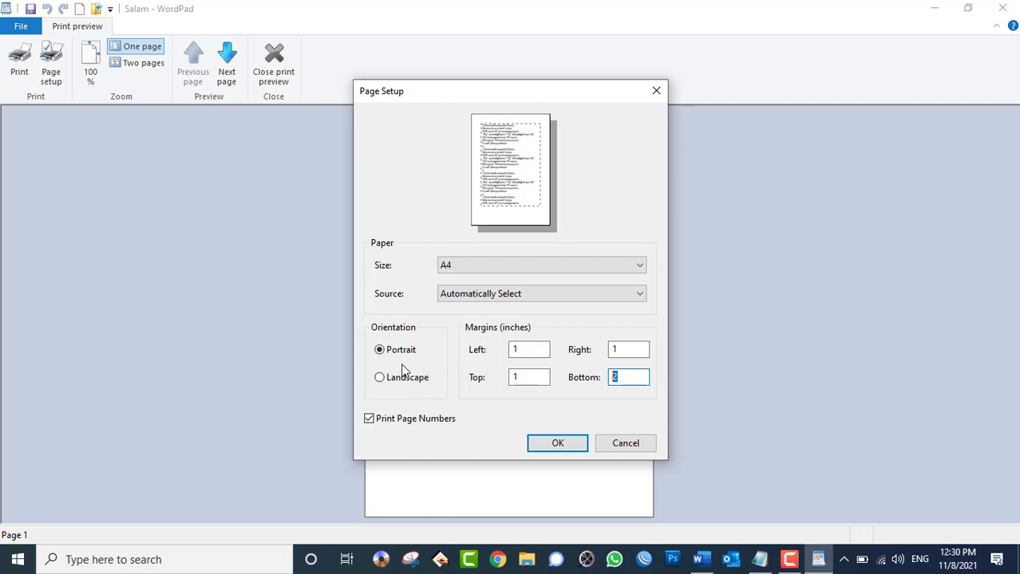
pyautogui.click(500, 268)
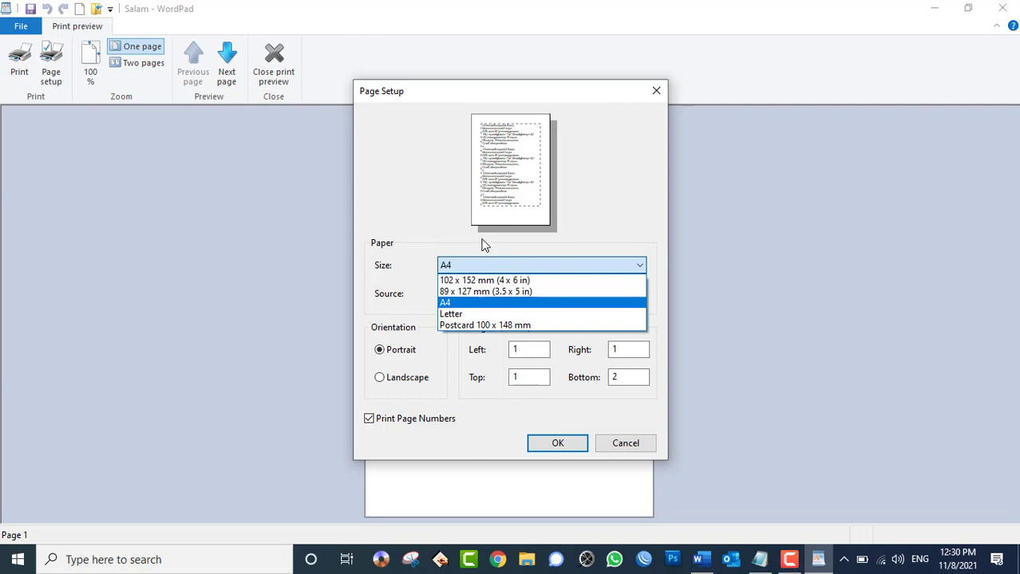
pyautogui.click(448, 315)
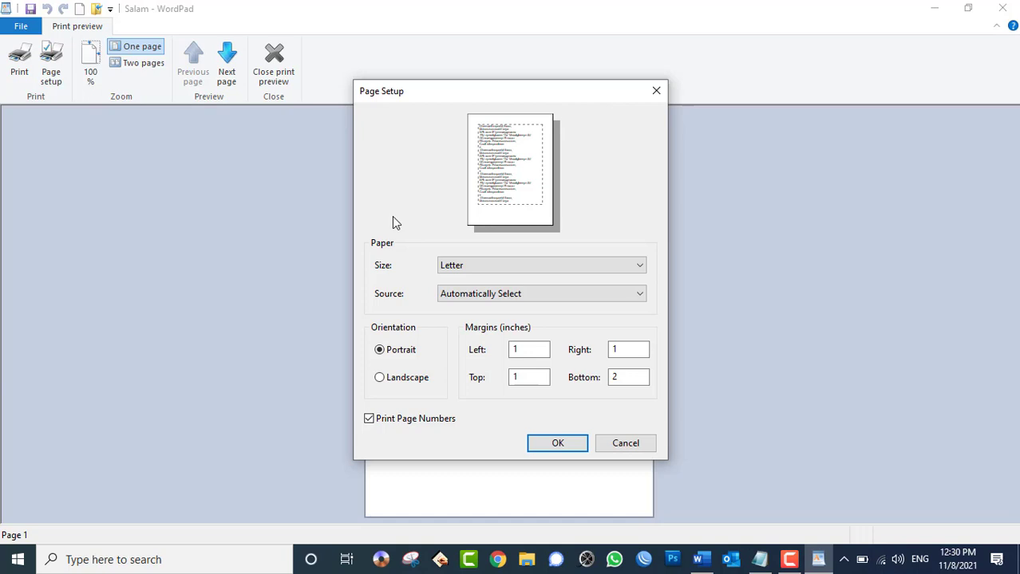
pyautogui.click(644, 443)
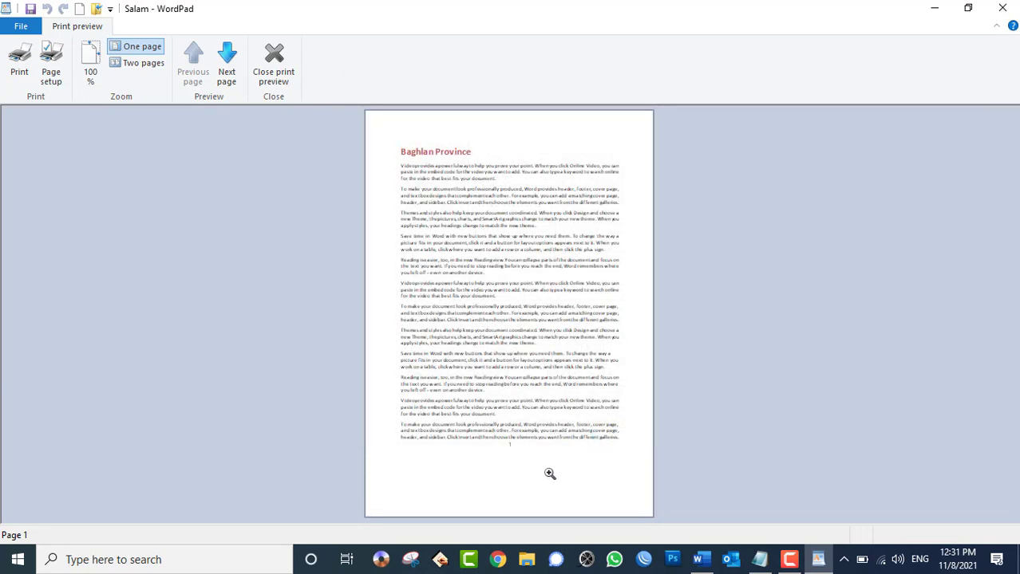
pyautogui.click(503, 443)
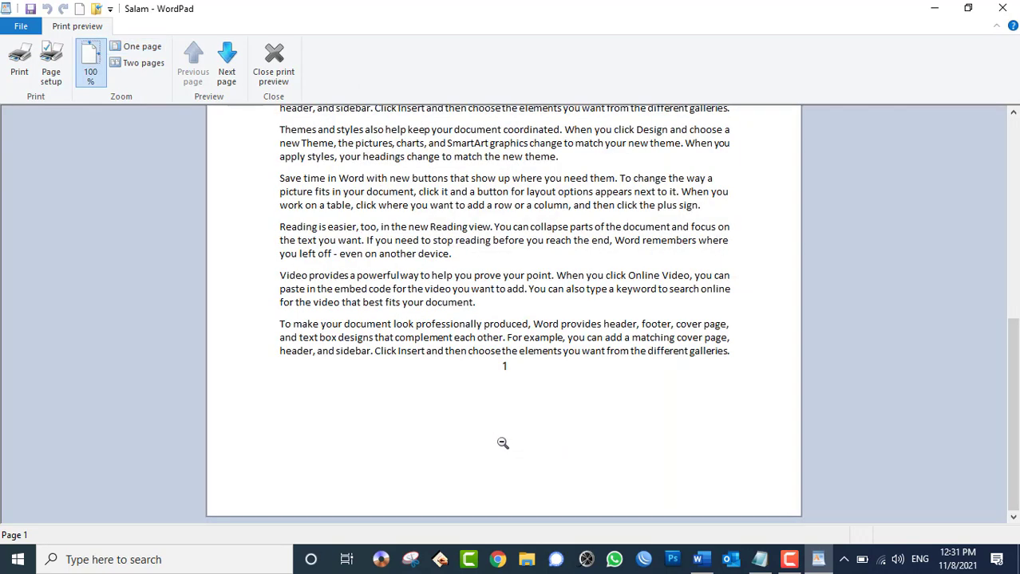
pyautogui.click(51, 64)
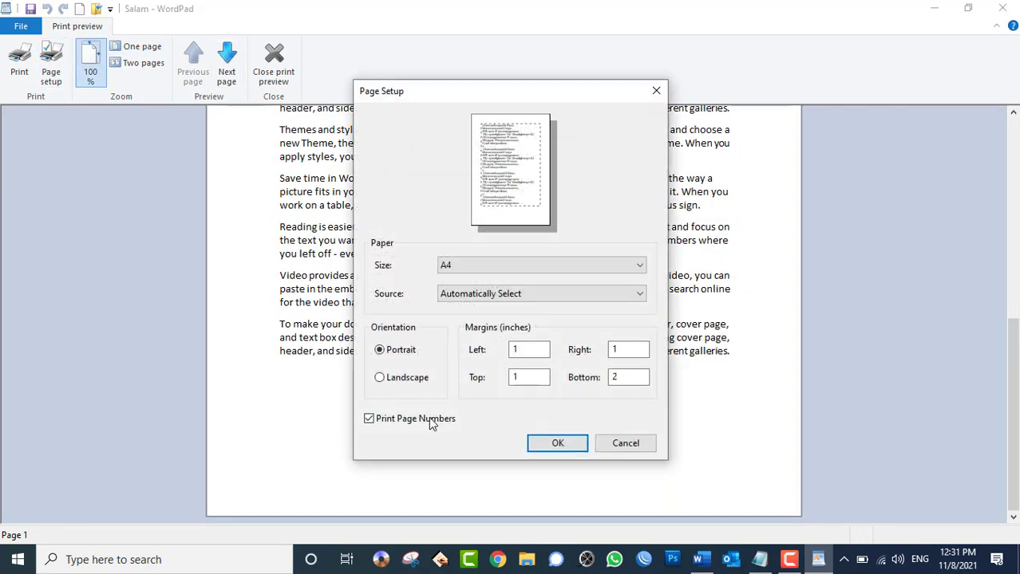
pyautogui.click(561, 443)
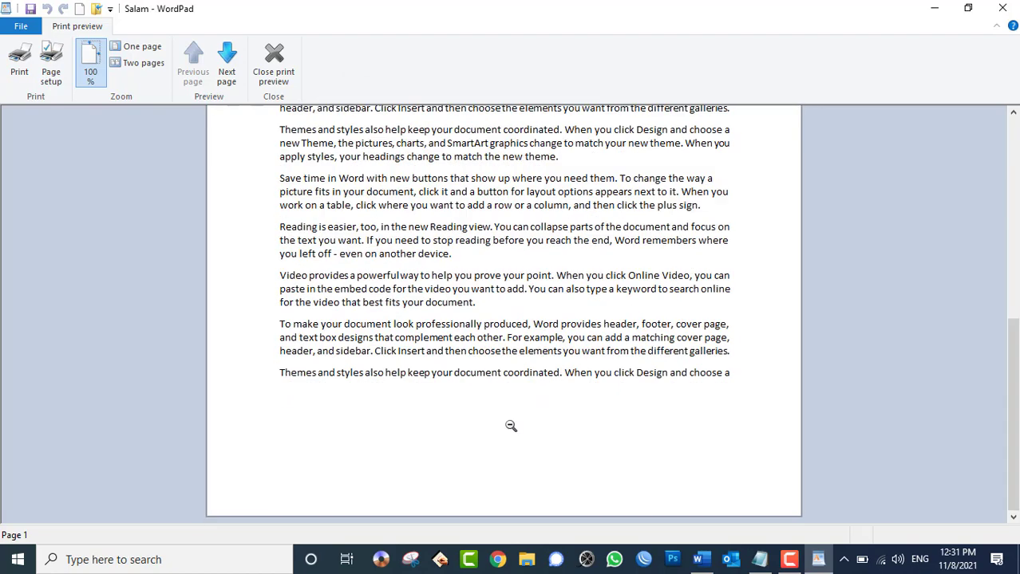
pyautogui.click(65, 75)
pyautogui.click(427, 420)
pyautogui.click(550, 443)
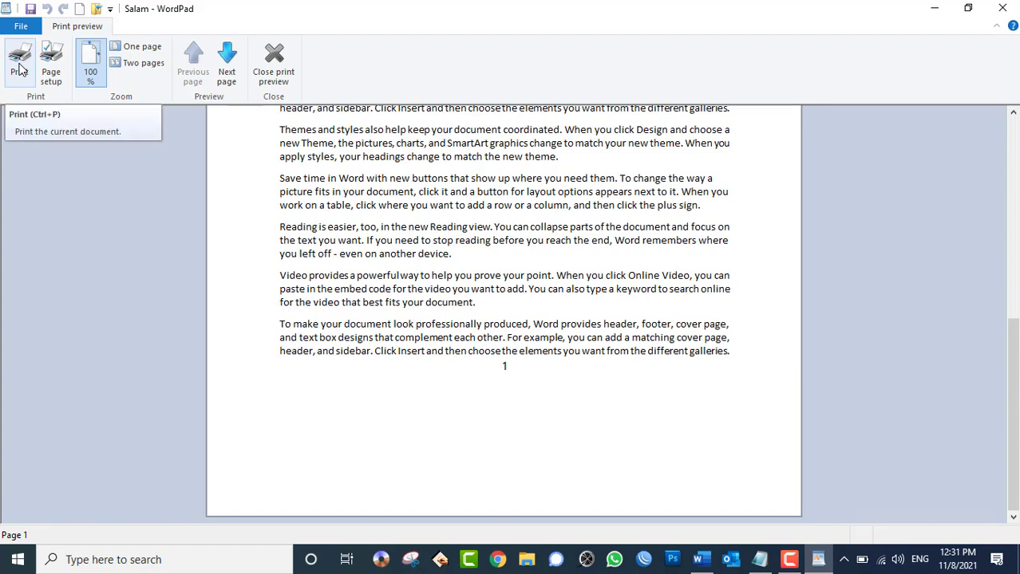
# - Open the Print dialog and pick the HP LaserJet P2035 after trying EPSON L3150 and ABS PDF Driver
pyautogui.click(19, 70)
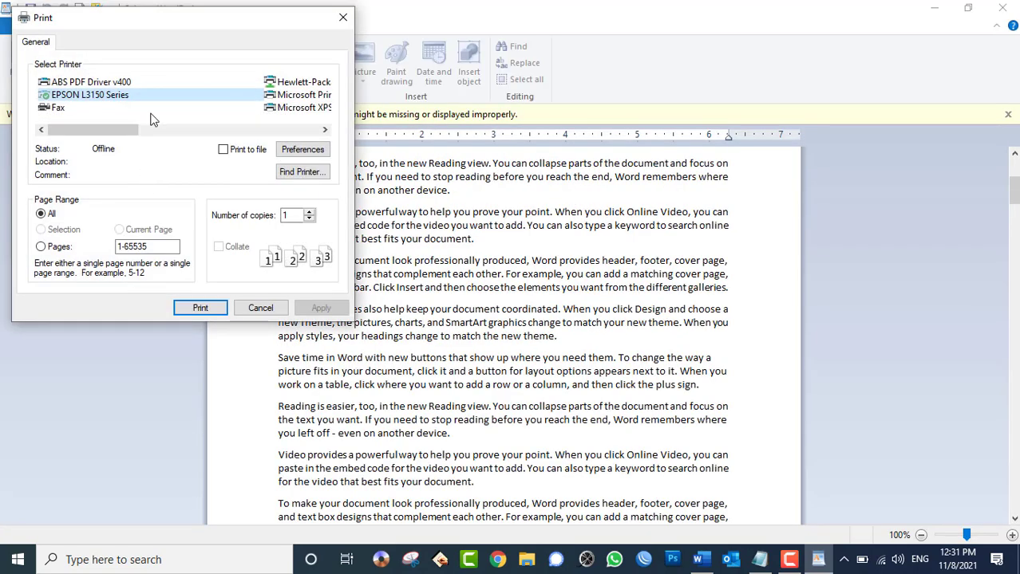
pyautogui.moveTo(131, 17); pyautogui.dragTo(463, 72)
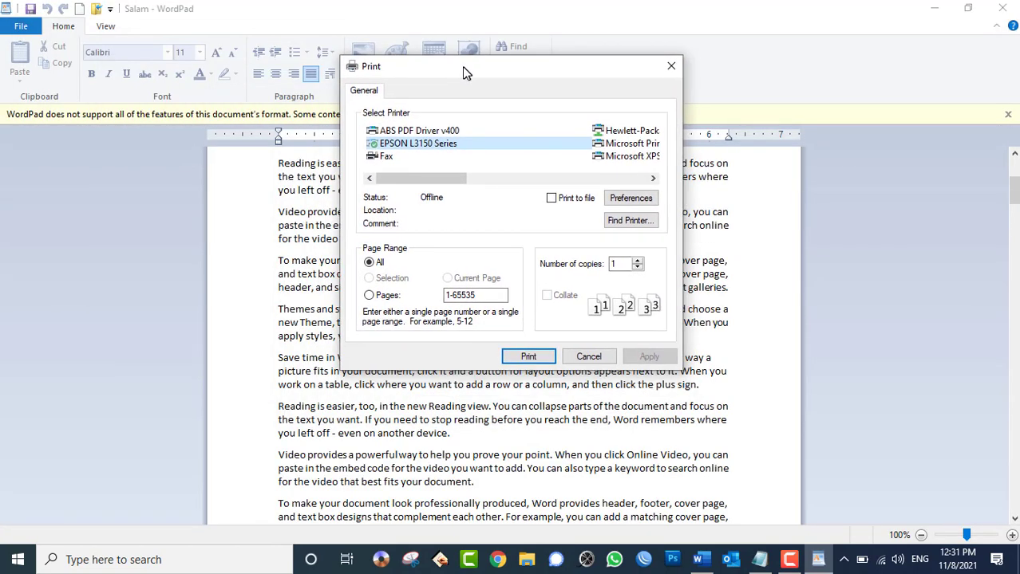
pyautogui.click(412, 143)
pyautogui.click(423, 133)
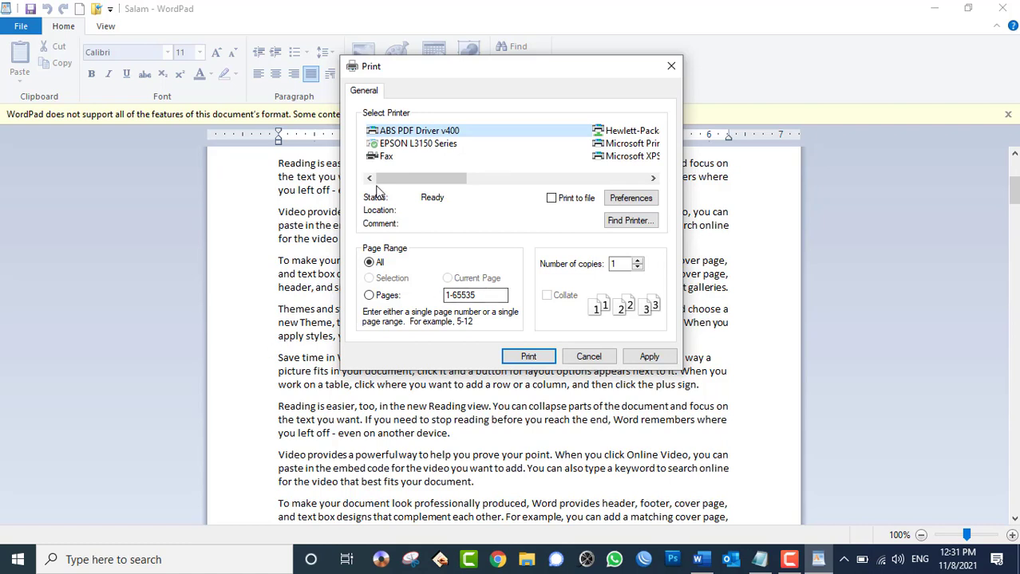
pyautogui.moveTo(413, 179); pyautogui.dragTo(407, 171)
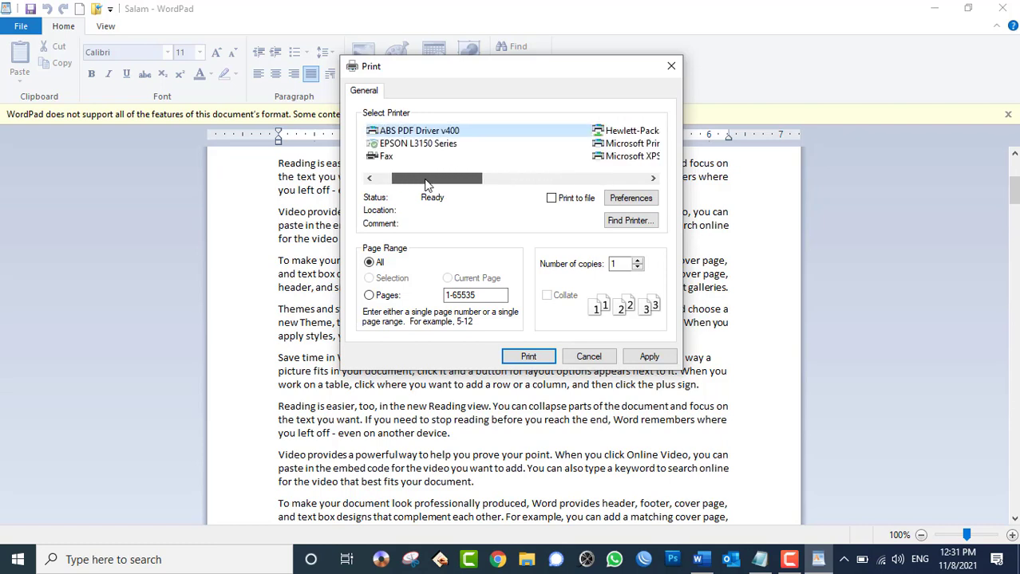
pyautogui.click(418, 143)
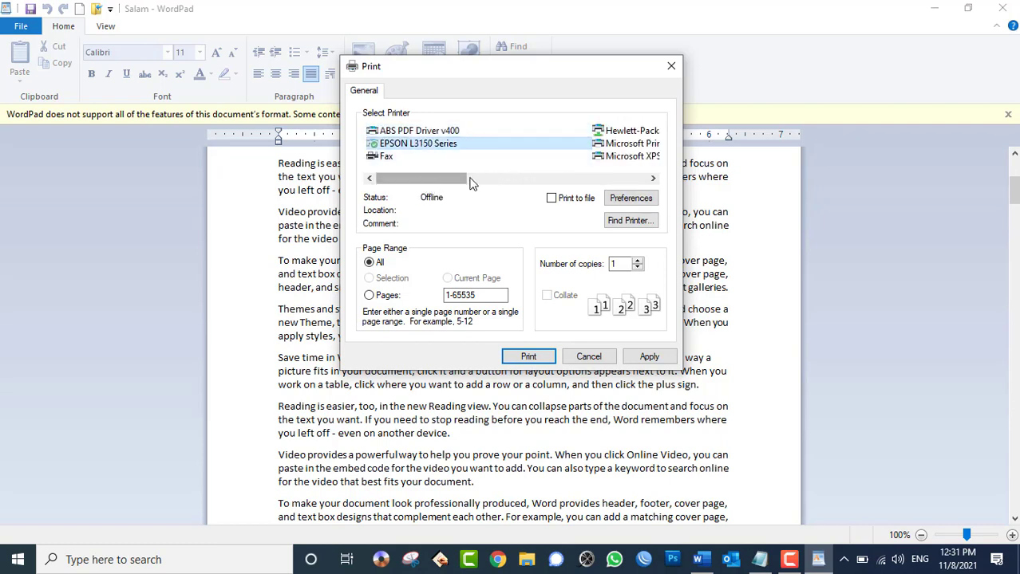
pyautogui.moveTo(446, 180); pyautogui.dragTo(523, 191)
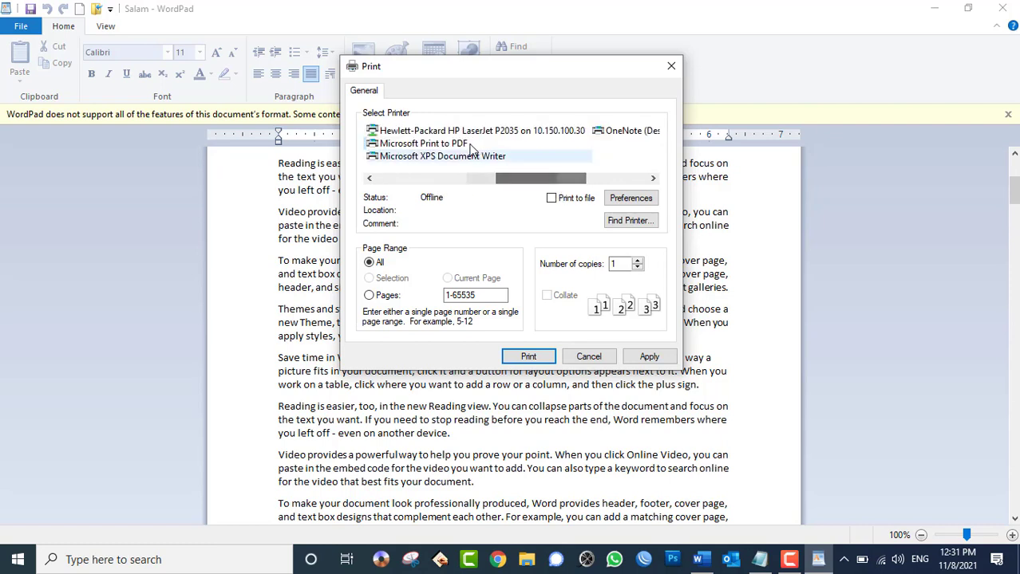
pyautogui.click(471, 131)
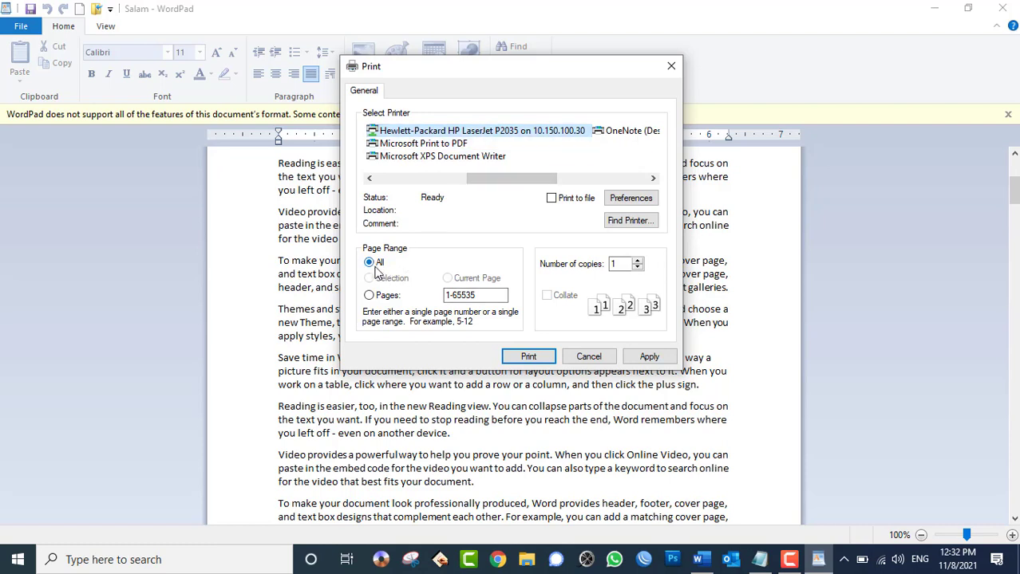
# - Try page ranges 1-3, 3-5 and 1,4,9, then cancel without printing
pyautogui.click(370, 295)
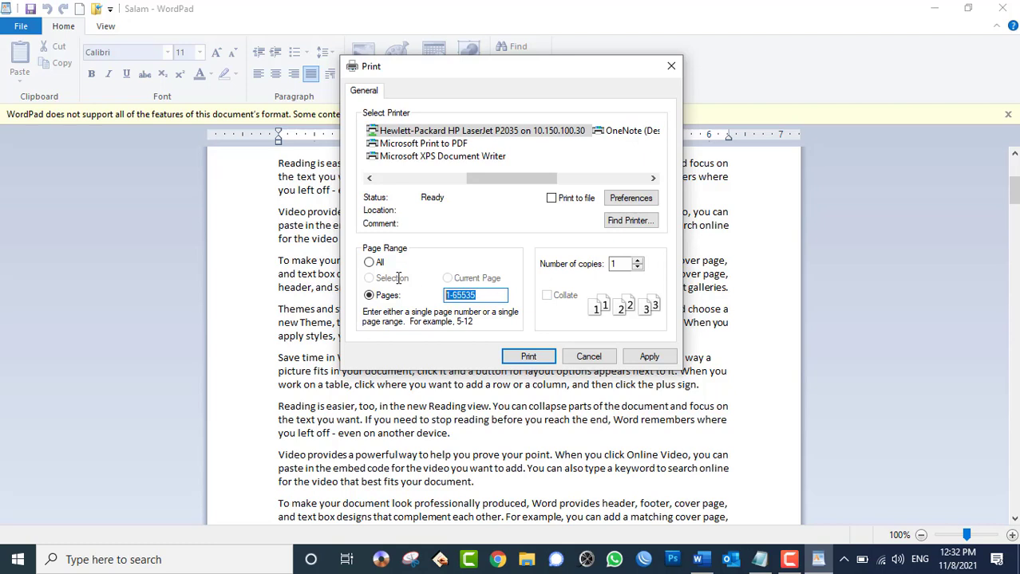
pyautogui.write('1-3')
pyautogui.press('BackSpace')
pyautogui.press('BackSpace')
pyautogui.write('3-5')
pyautogui.press('BackSpace')
pyautogui.press('BackSpace')
pyautogui.press('BackSpace')
pyautogui.press('BackSpace')
pyautogui.write('3-5')
pyautogui.press('BackSpace')
pyautogui.press('BackSpace')
pyautogui.press('BackSpace')
pyautogui.write('1,4,9')
pyautogui.click(589, 357)
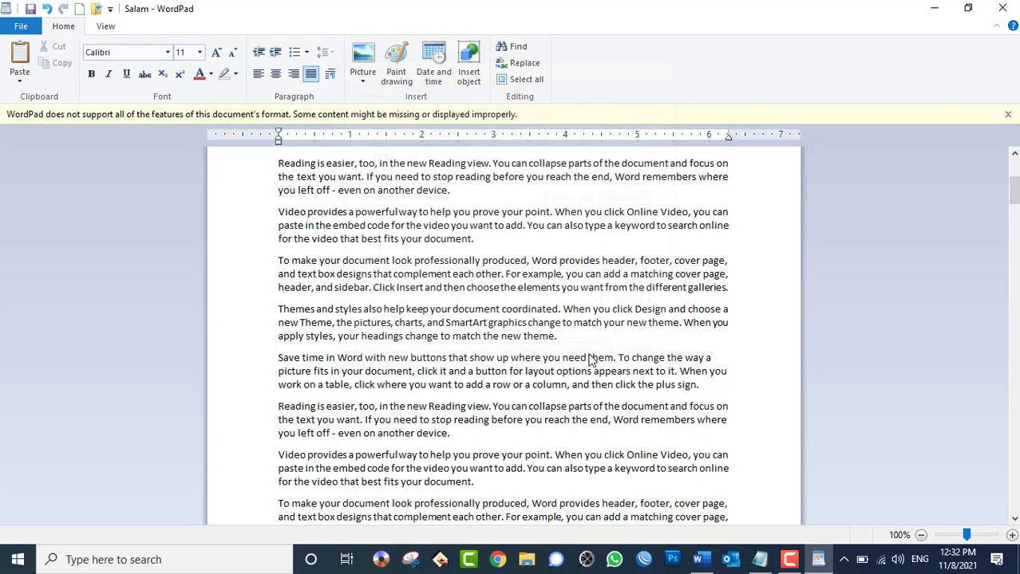
# - Select a passage of text and bring up the full Print dialog
pyautogui.scroll(3, 563, 357)
pyautogui.moveTo(557, 433); pyautogui.dragTo(267, 254)
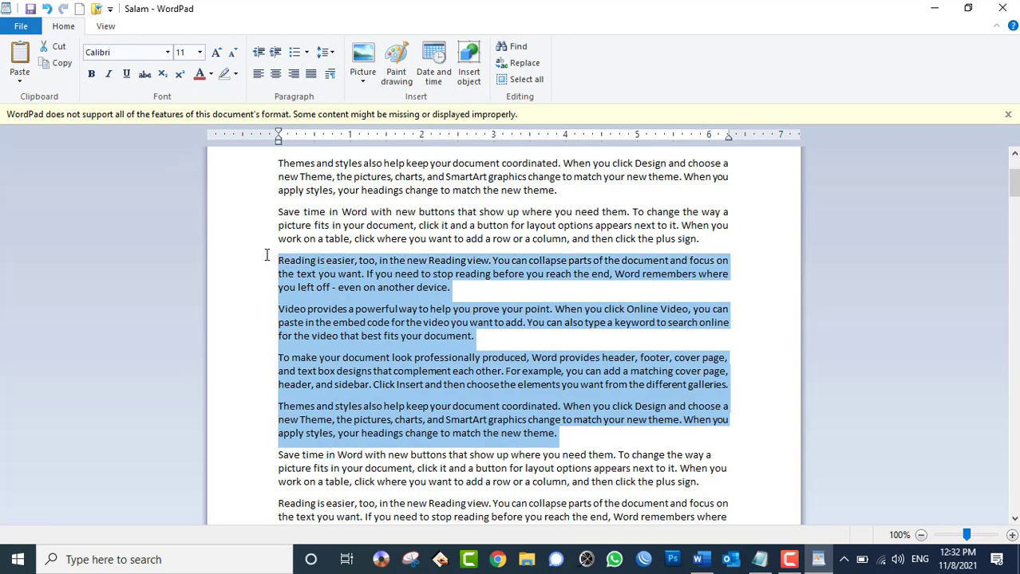
pyautogui.click(35, 24)
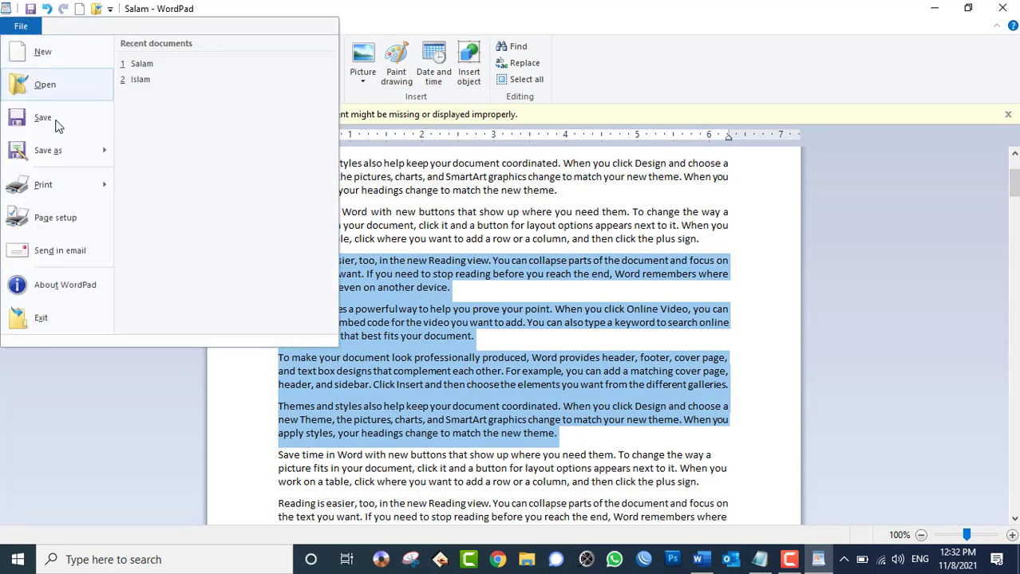
pyautogui.moveTo(72, 190)
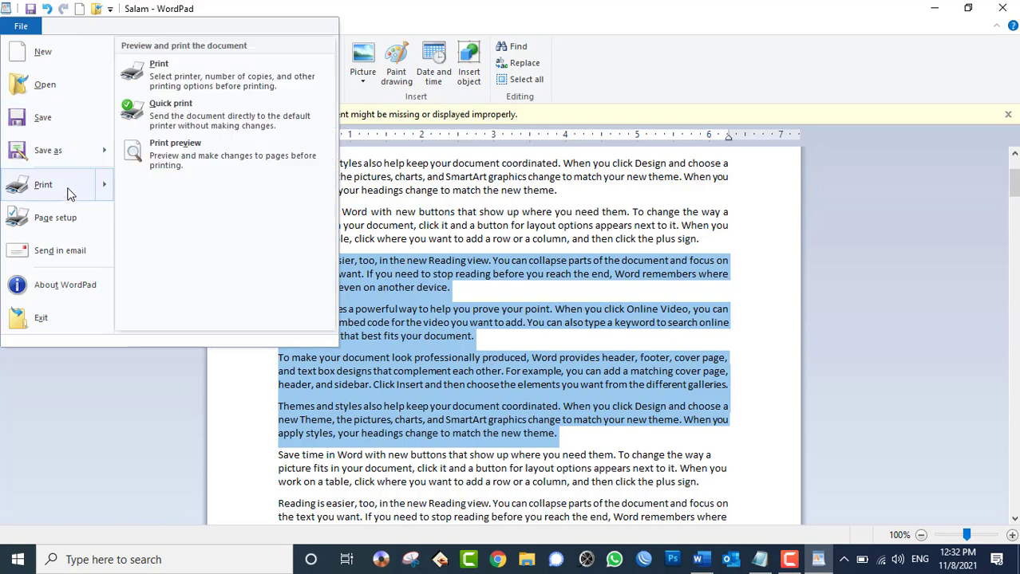
pyautogui.click(183, 80)
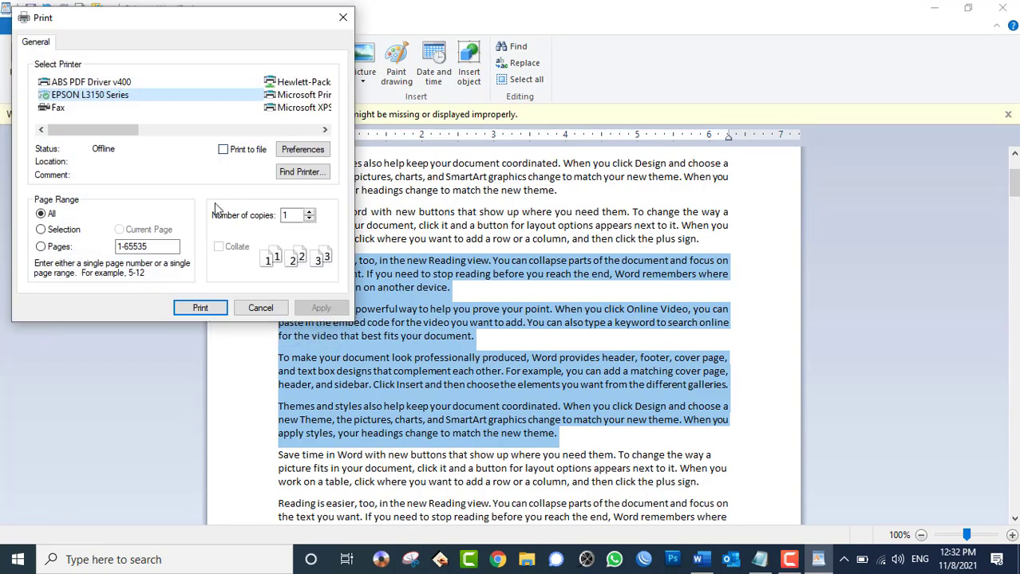
# - Set printing to all pages with 3 collated copies on the EPSON L3150 Series
pyautogui.click(56, 231)
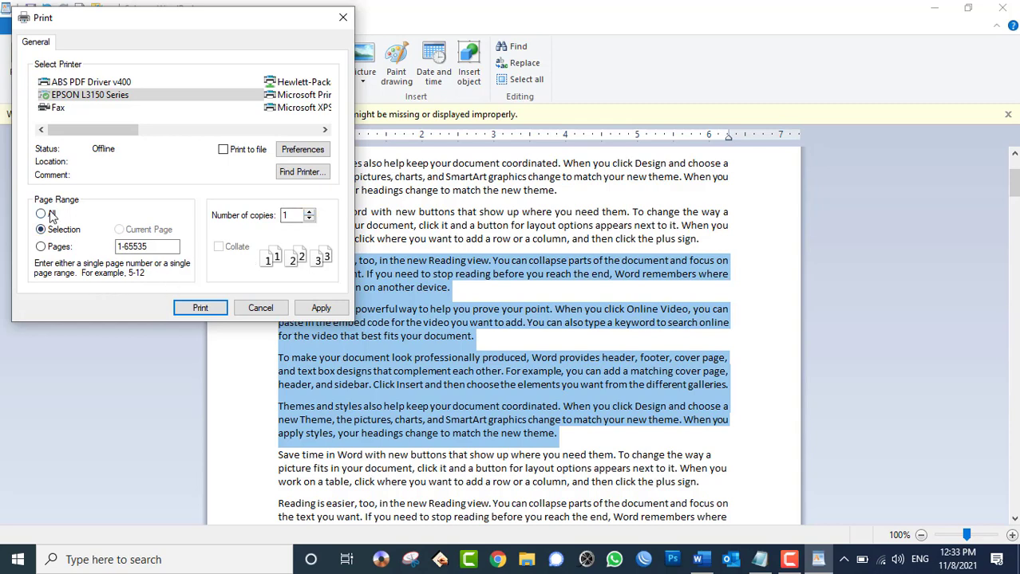
pyautogui.click(41, 214)
pyautogui.click(309, 213)
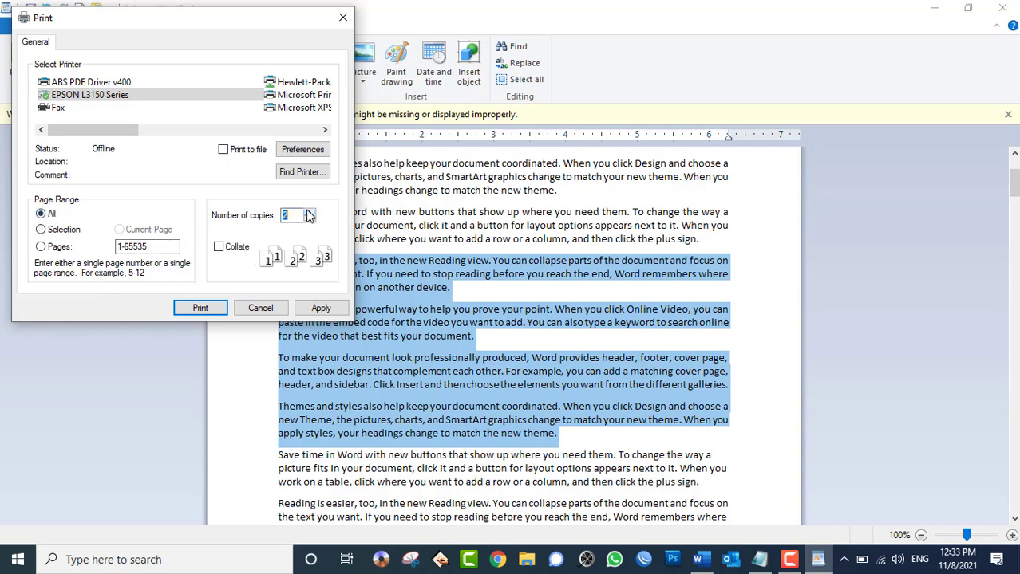
pyautogui.click(309, 213)
pyautogui.click(243, 252)
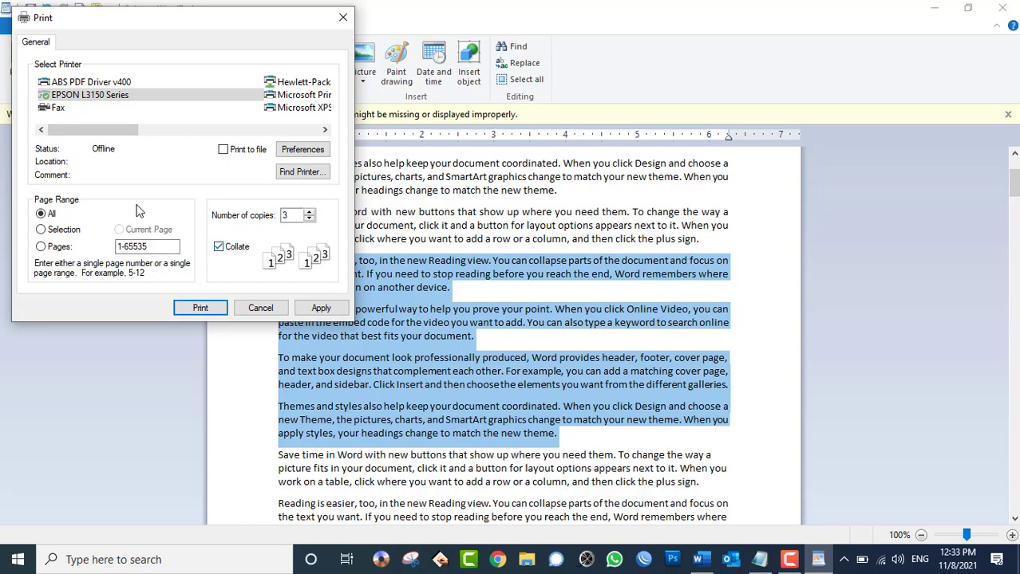
pyautogui.click(239, 251)
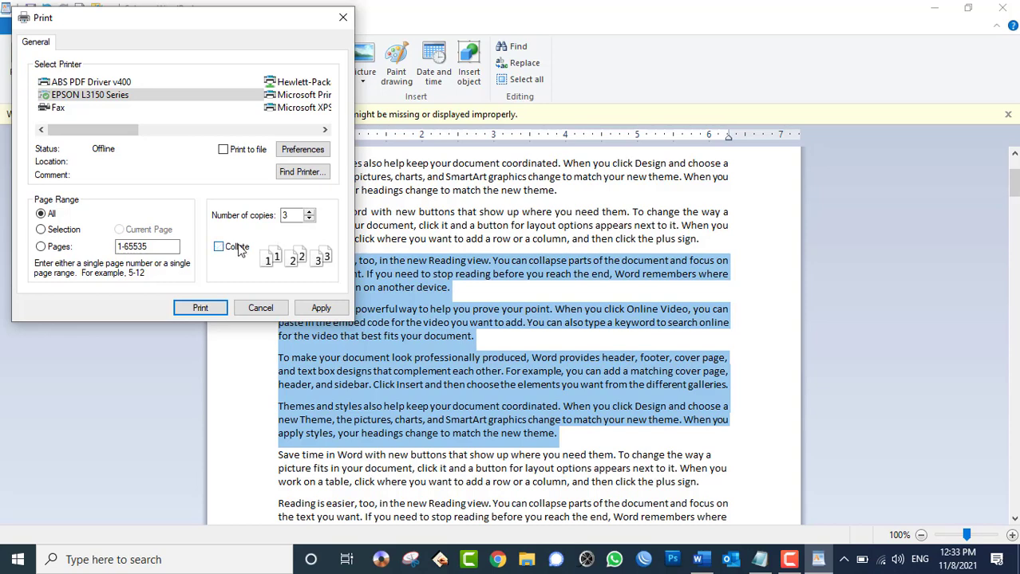
pyautogui.click(239, 251)
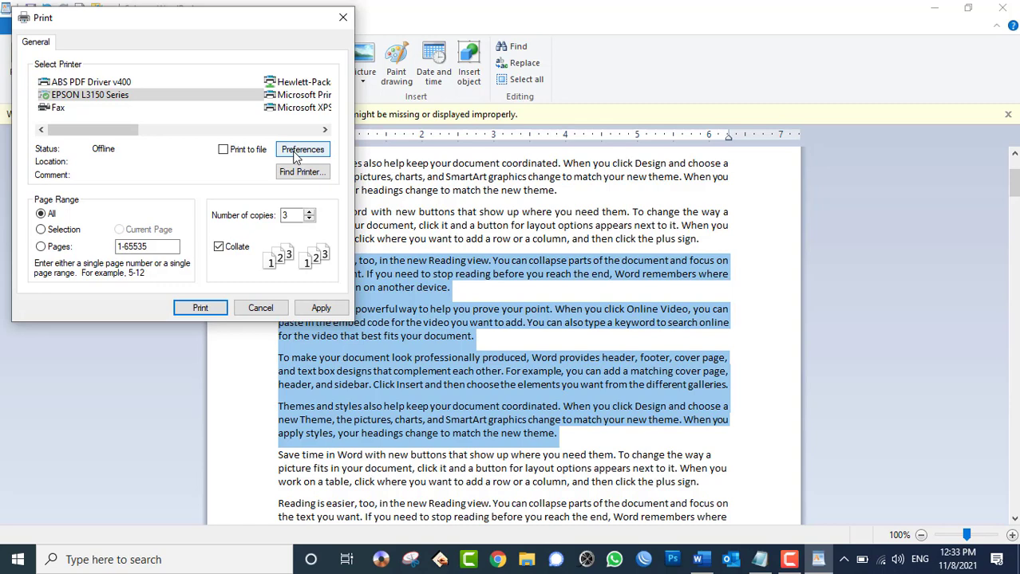
pyautogui.click(295, 153)
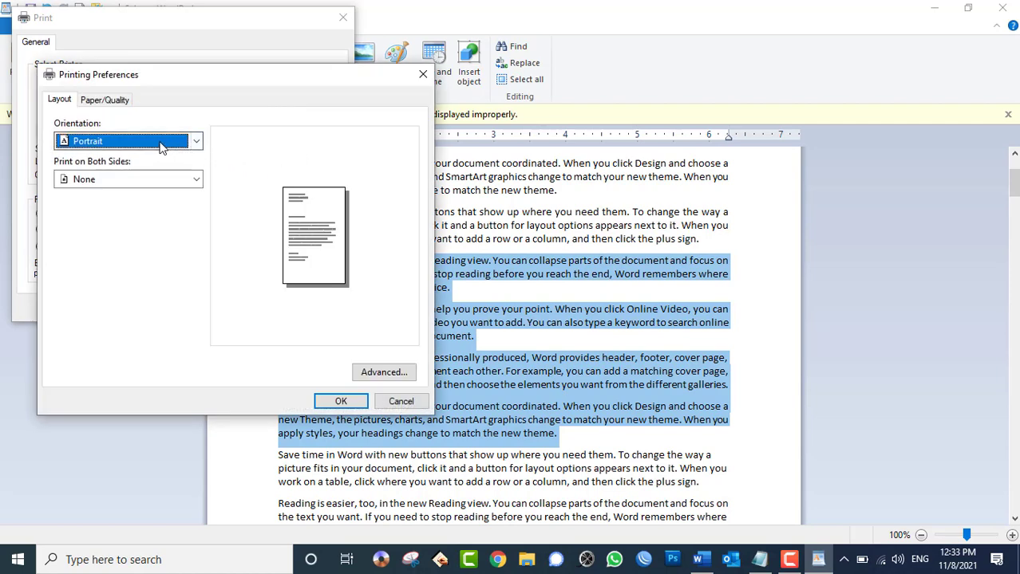
# - In the printer preferences, keep Portrait orientation and single-sided printing
pyautogui.moveTo(155, 76); pyautogui.dragTo(397, 23)
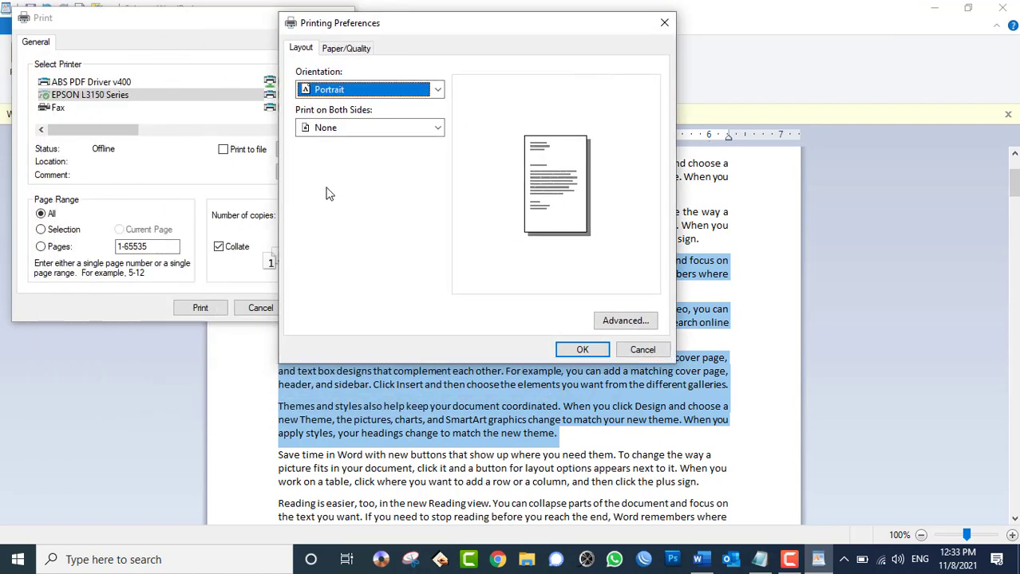
pyautogui.click(341, 90)
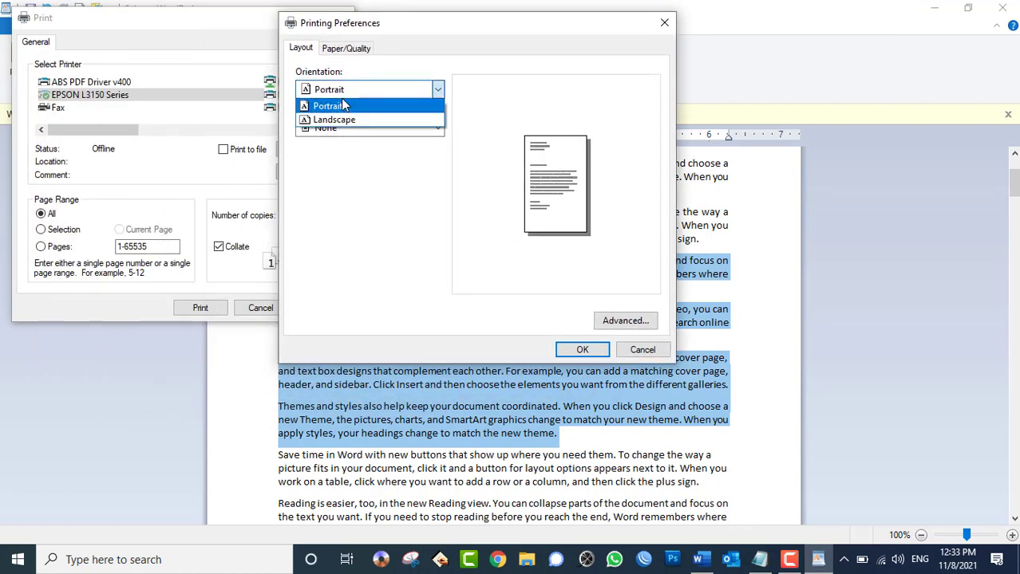
pyautogui.click(343, 106)
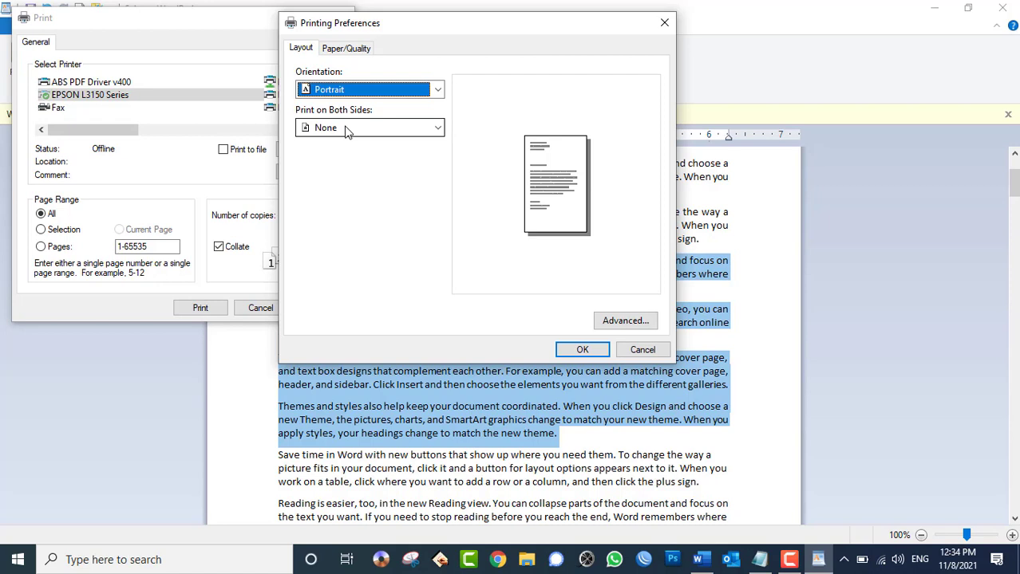
pyautogui.click(345, 130)
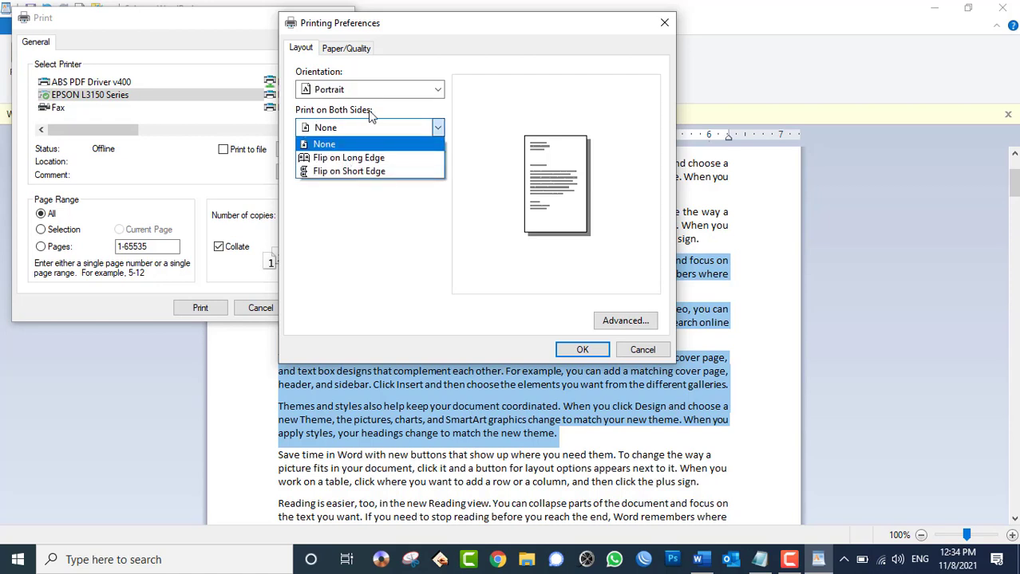
pyautogui.click(368, 110)
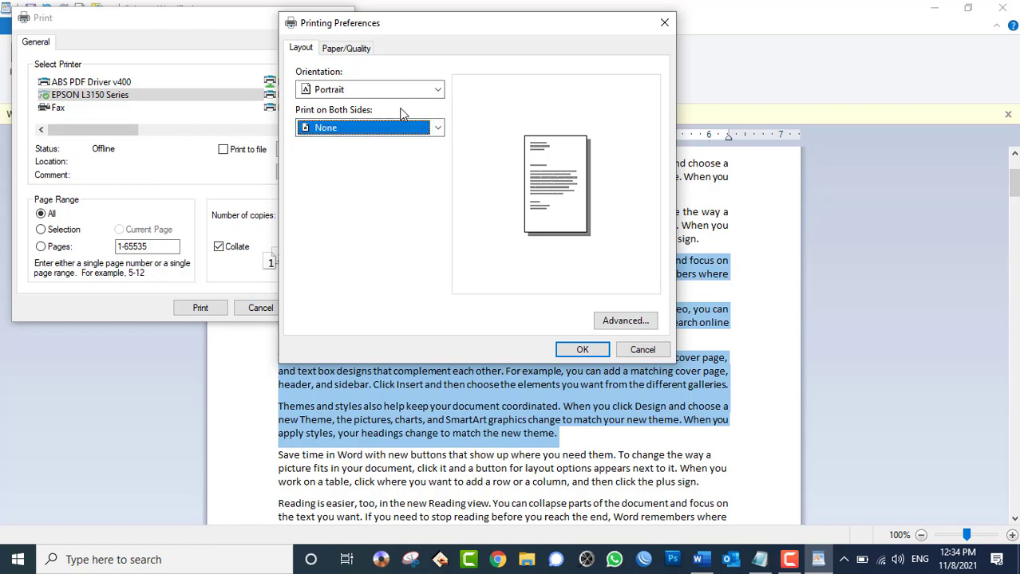
# - Keep A4 paper in advanced options, then cancel all print dialogs without printing
pyautogui.click(626, 320)
pyautogui.click(466, 77)
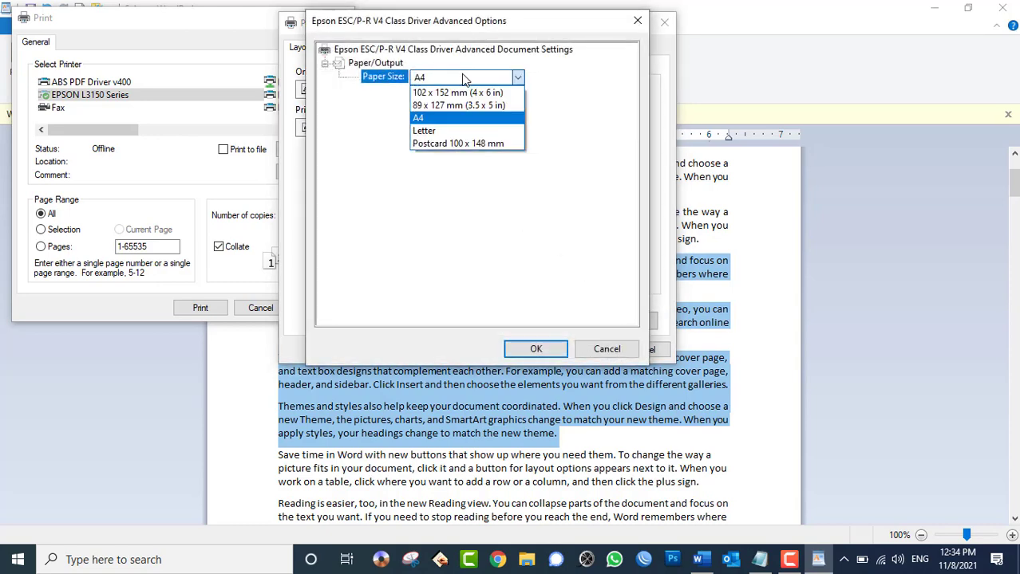
pyautogui.click(463, 110)
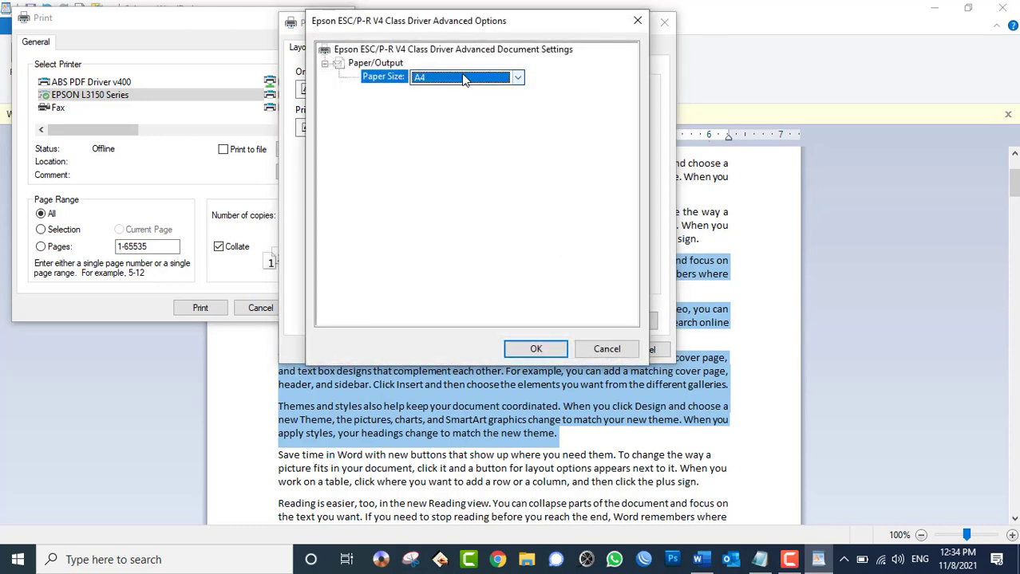
pyautogui.click(617, 351)
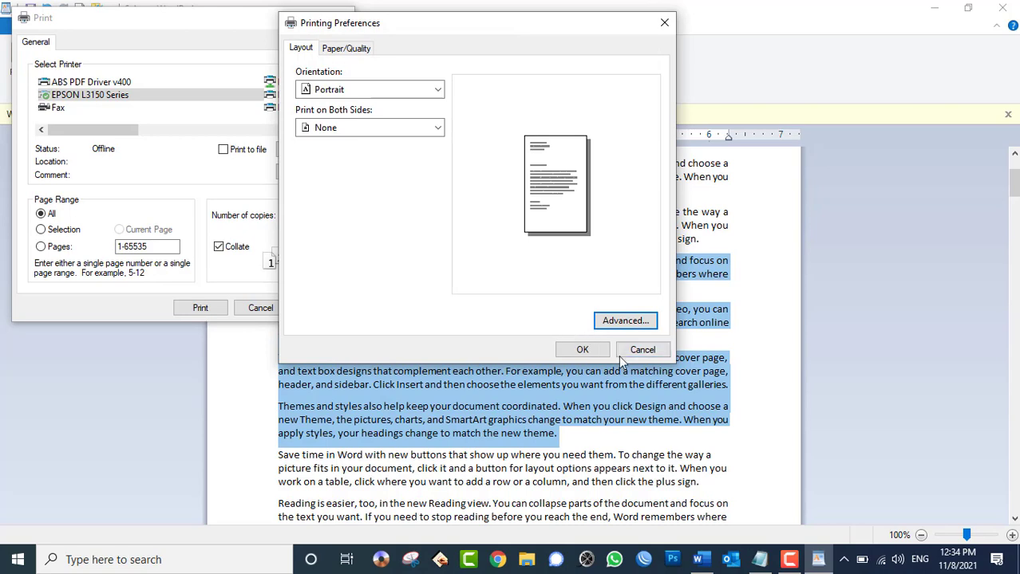
pyautogui.click(642, 351)
pyautogui.click(252, 308)
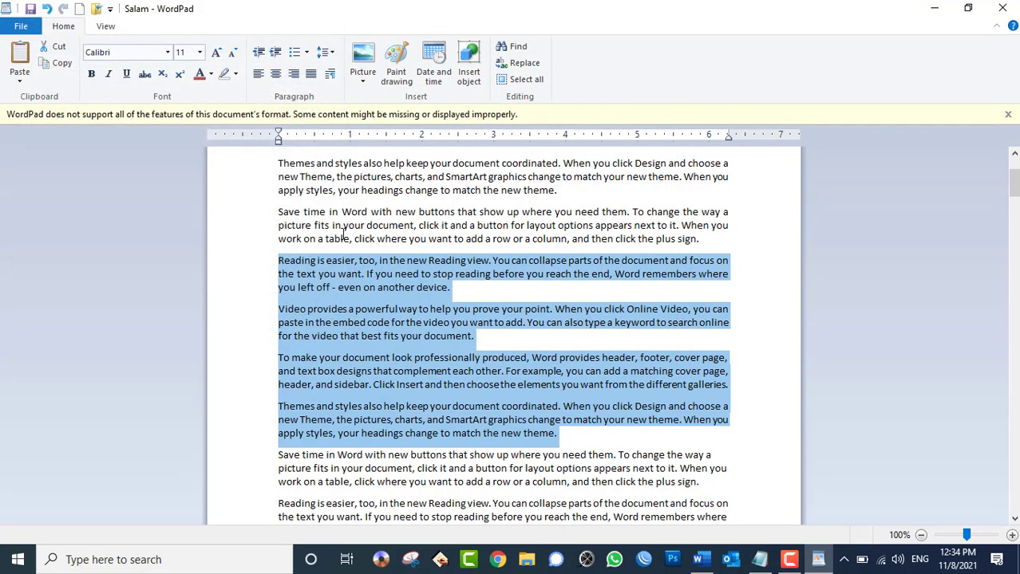
# - Look at Page setup and cancel it without changes
pyautogui.click(21, 26)
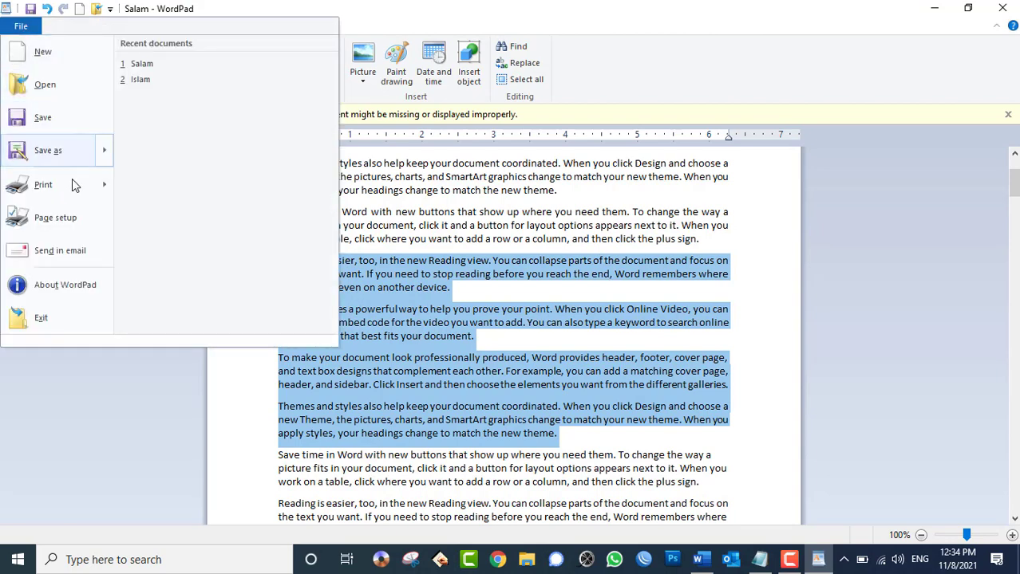
pyautogui.moveTo(72, 196)
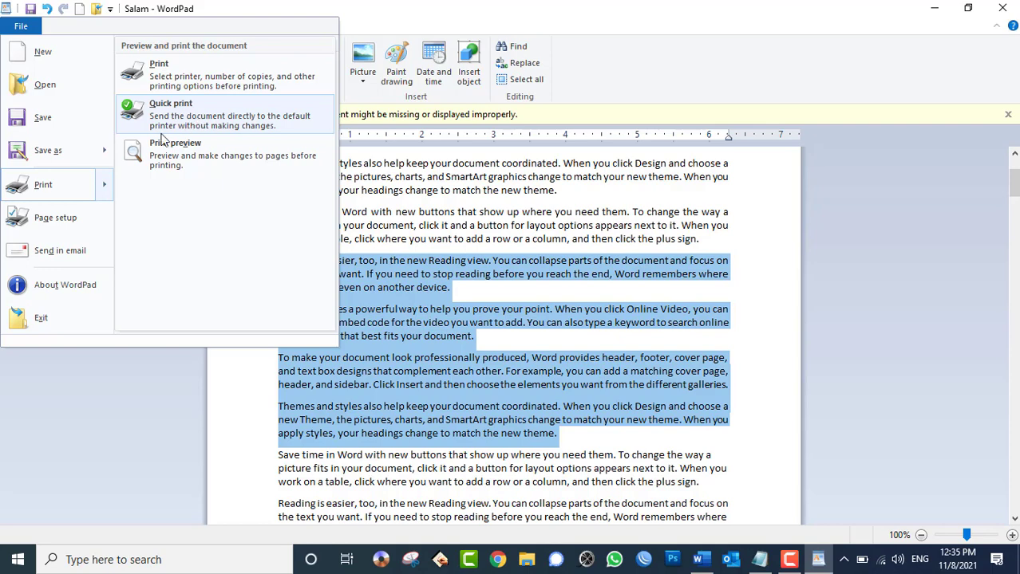
pyautogui.click(45, 218)
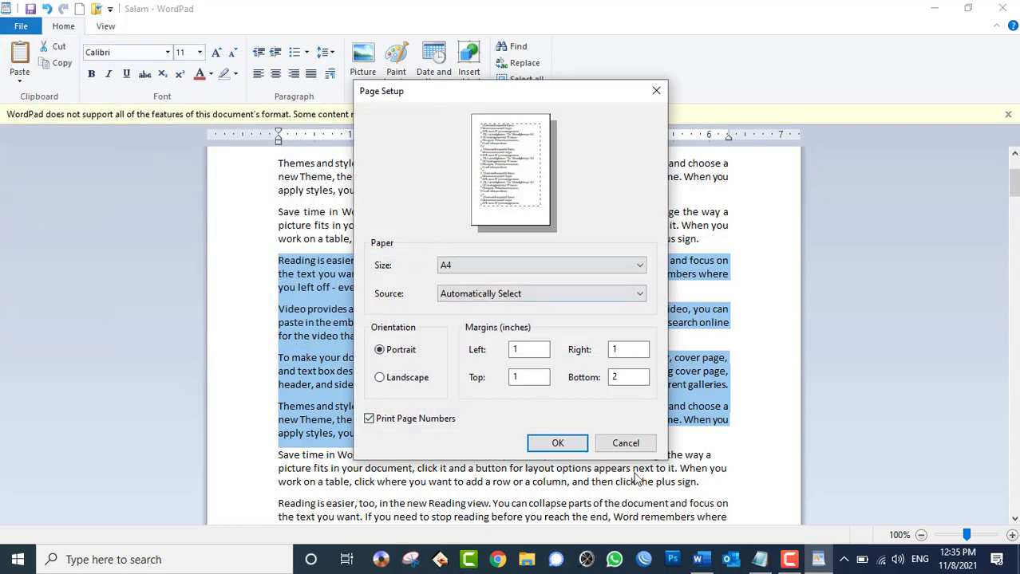
pyautogui.click(626, 441)
# - Clear the text selection and start sending Salam as an email attachment
pyautogui.click(20, 26)
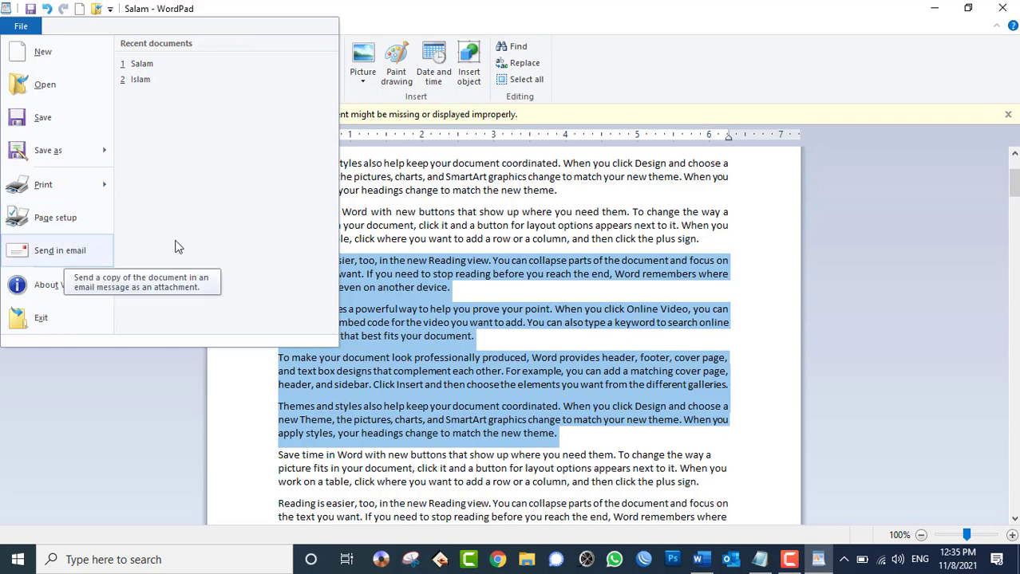
pyautogui.click(541, 269)
pyautogui.click(482, 293)
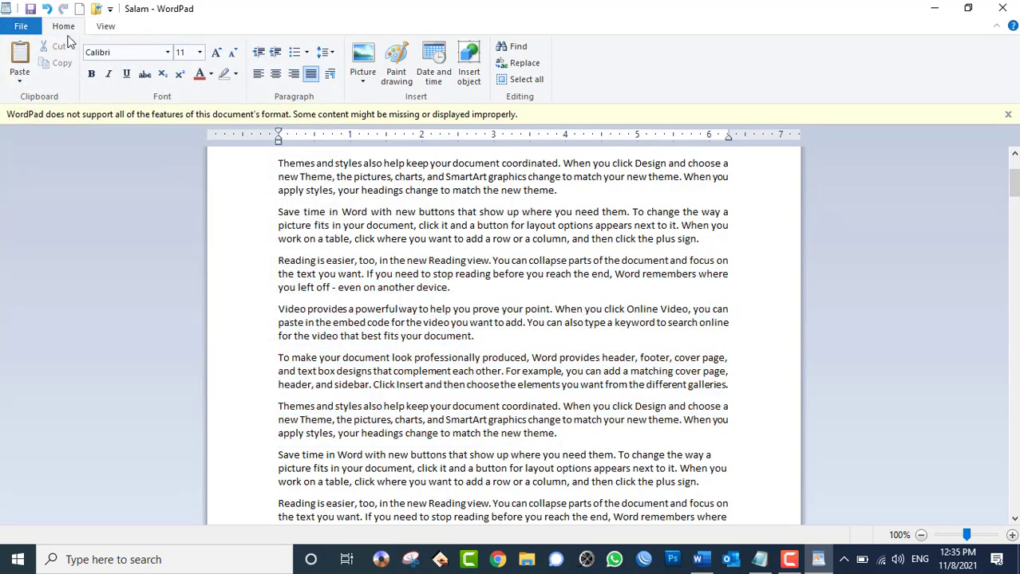
pyautogui.click(24, 27)
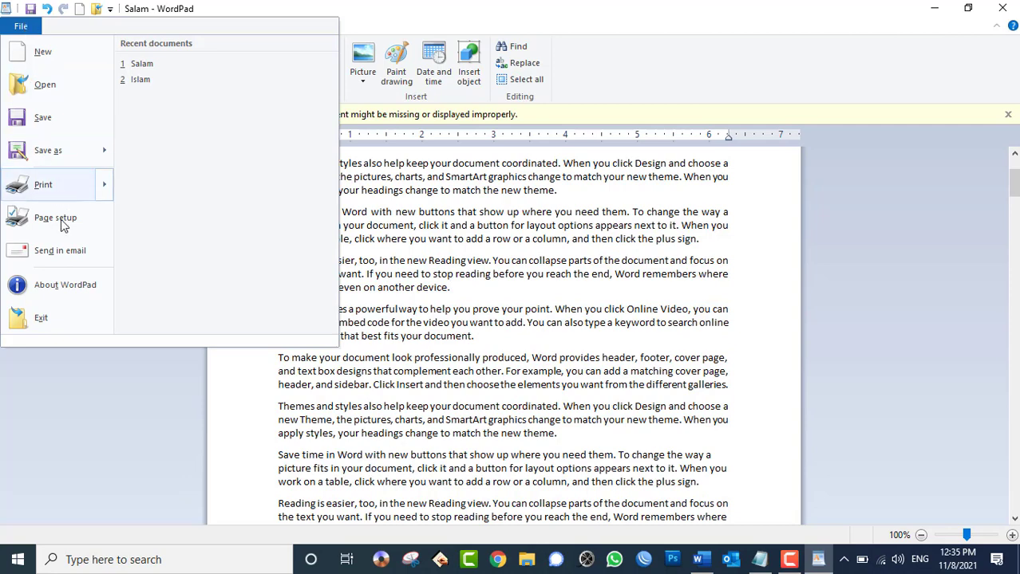
pyautogui.click(80, 248)
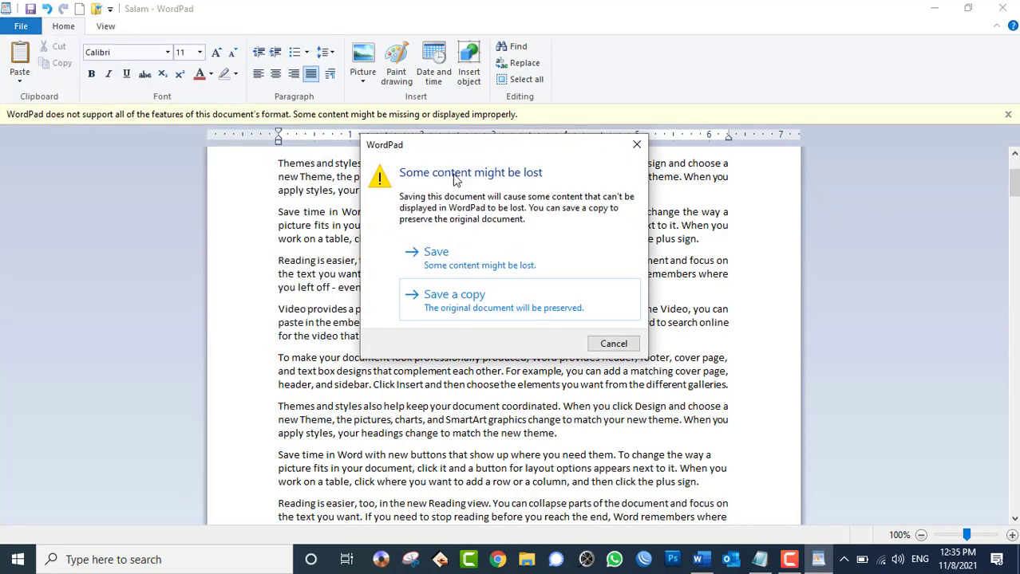
# - Dismiss the warning and save Salam over the original, accepting possible content loss
pyautogui.click(614, 344)
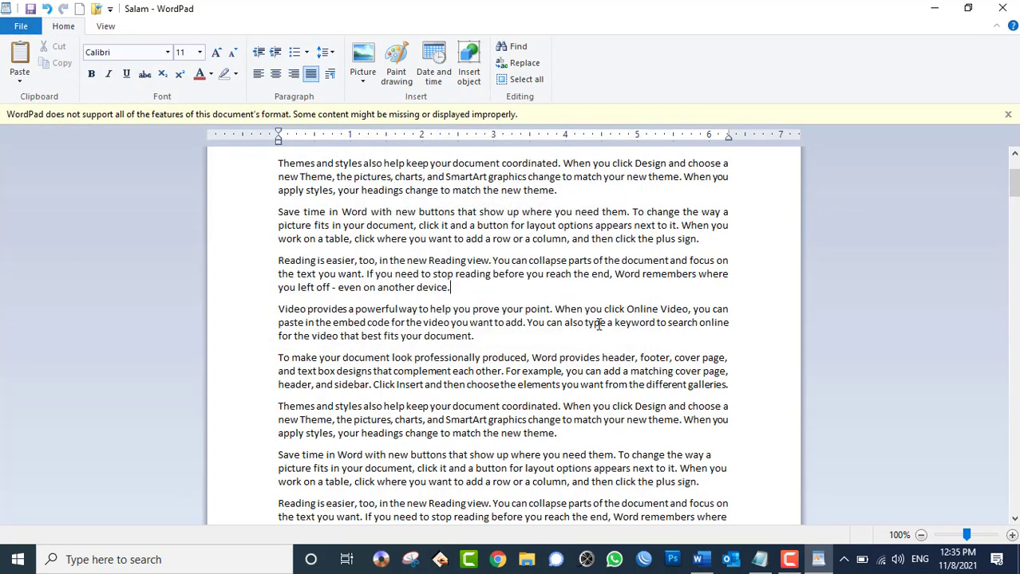
pyautogui.click(558, 301)
pyautogui.click(30, 9)
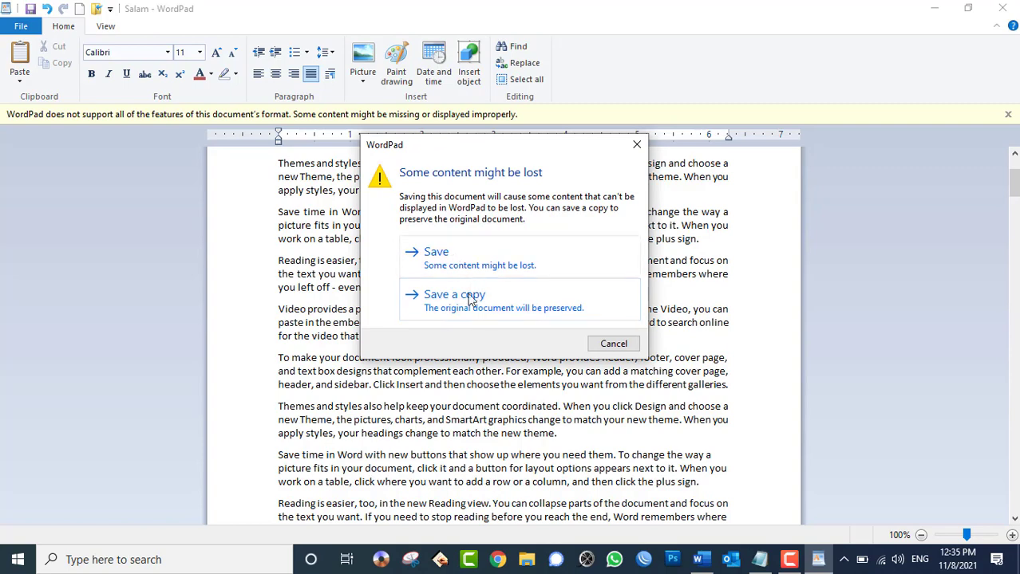
pyautogui.click(459, 262)
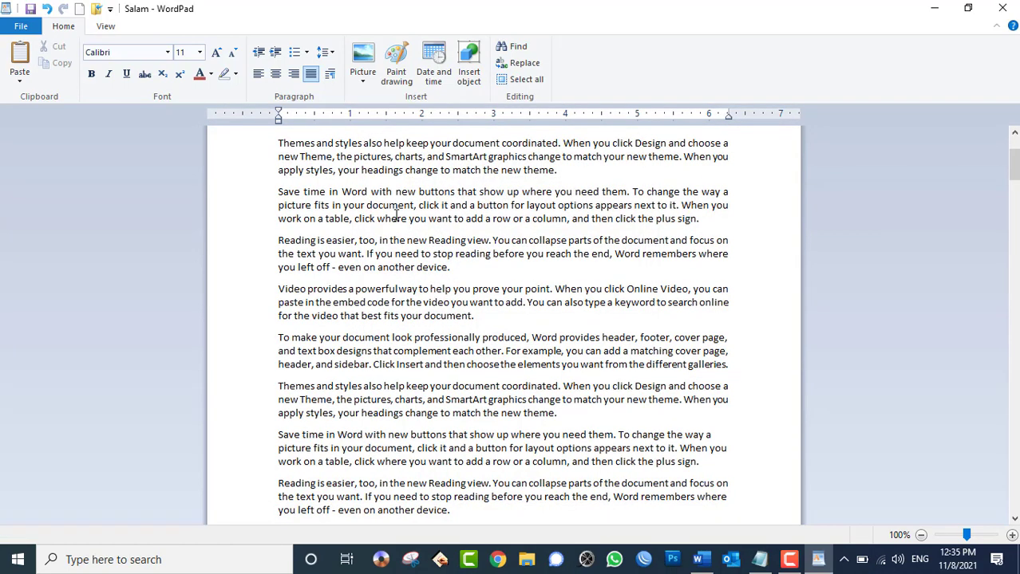
# - Send Salam by email from WordPad and enter the recipient's e-mail address
pyautogui.click(21, 27)
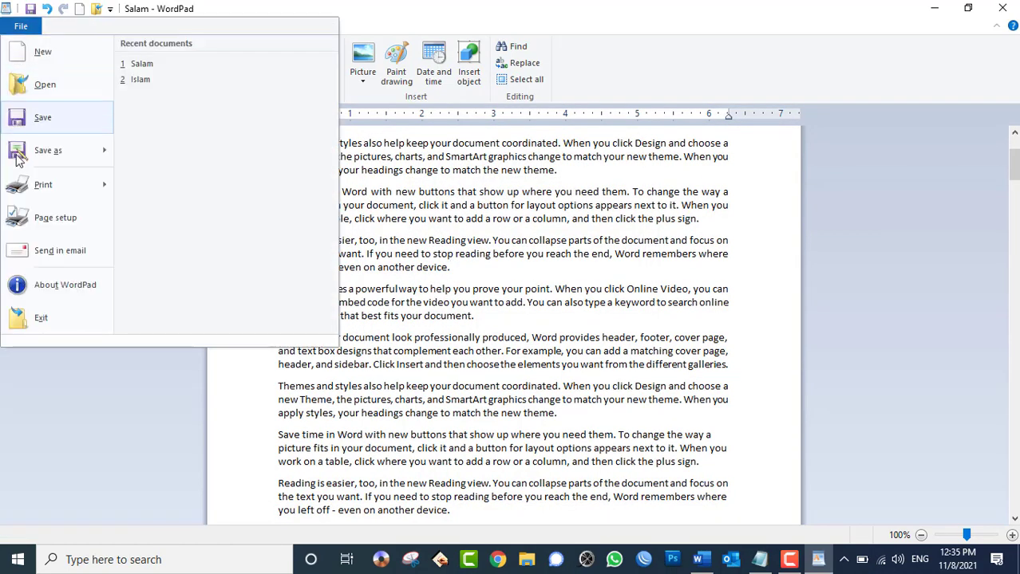
pyautogui.click(57, 254)
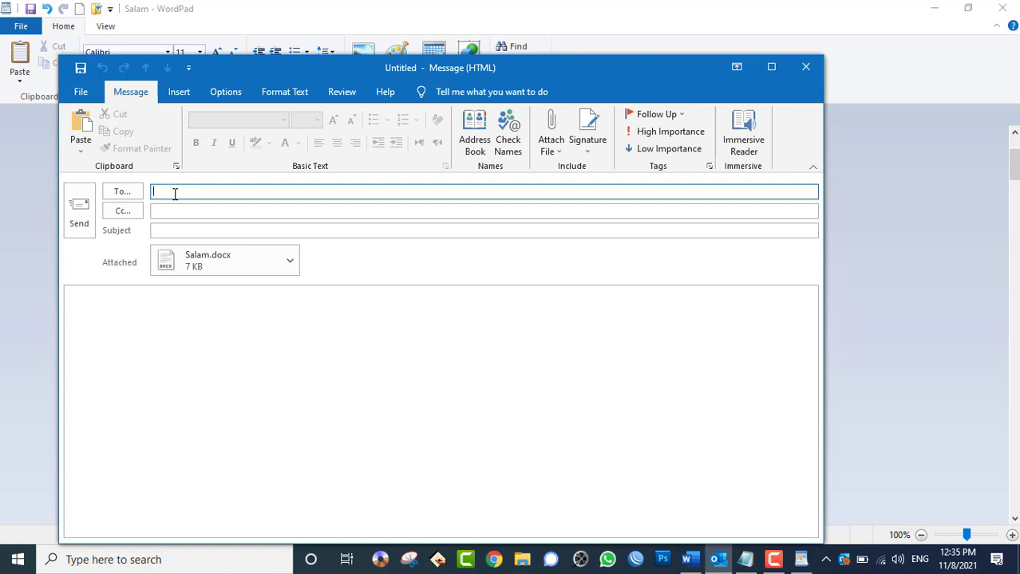
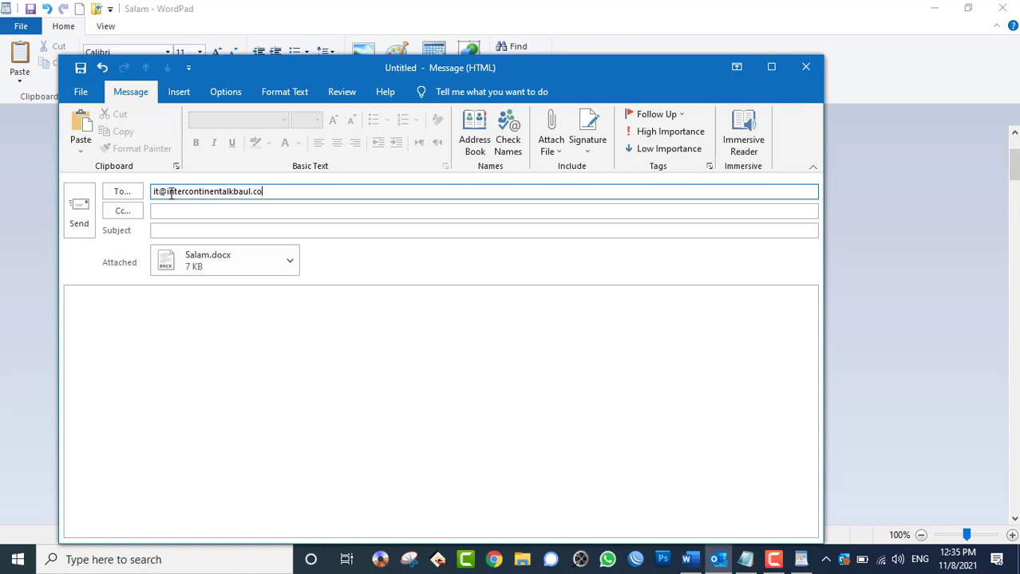
# - Add subject 'Computer Note' and a greeting with 'I hope this email finds you well', then close
pyautogui.click(184, 231)
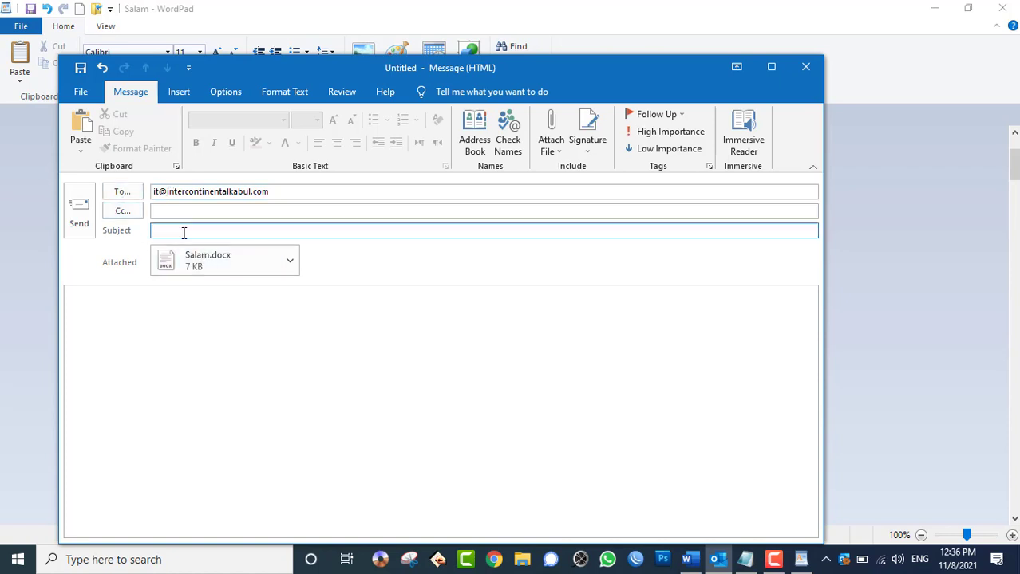
pyautogui.write('Computer Note')
pyautogui.press('Tab')
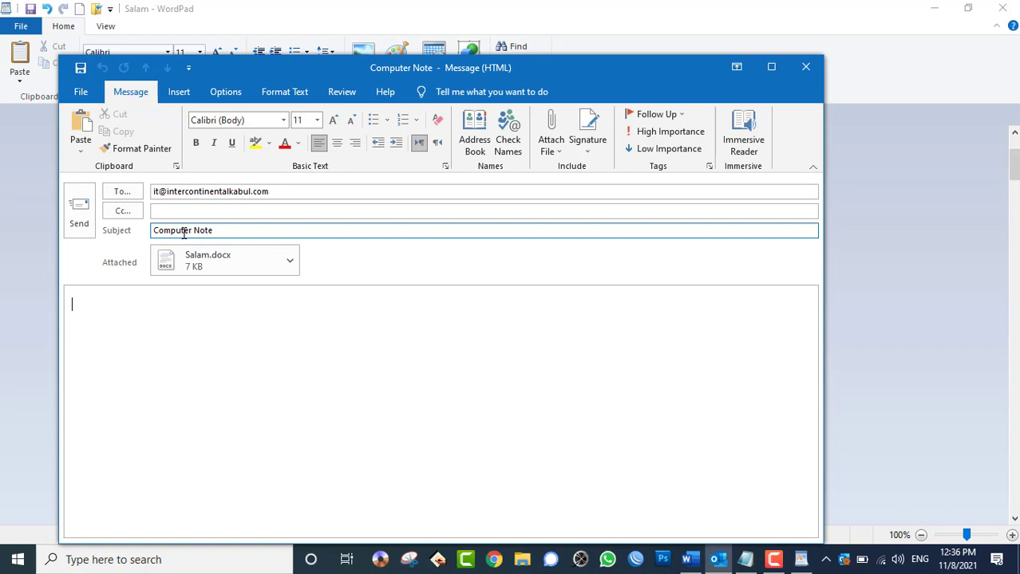
pyautogui.write('Dear Islam,')
pyautogui.press('Return')
pyautogui.write('I hop e')
pyautogui.press('BackSpace')
pyautogui.press('BackSpace')
pyautogui.write('e this email ')
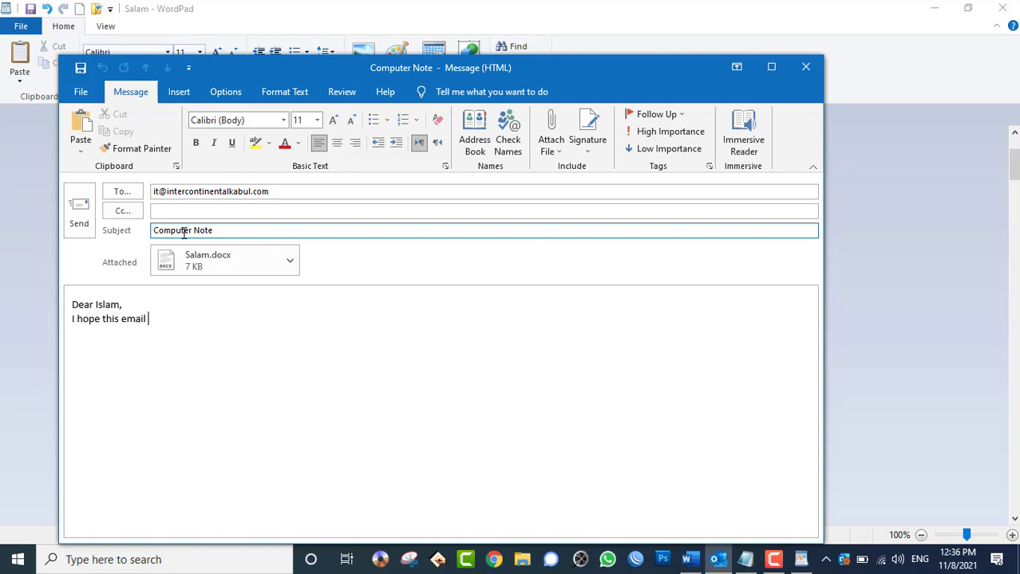
pyautogui.write('finds you wel')
pyautogui.write('l')
pyautogui.write('. ')
pyautogui.write('Atta')
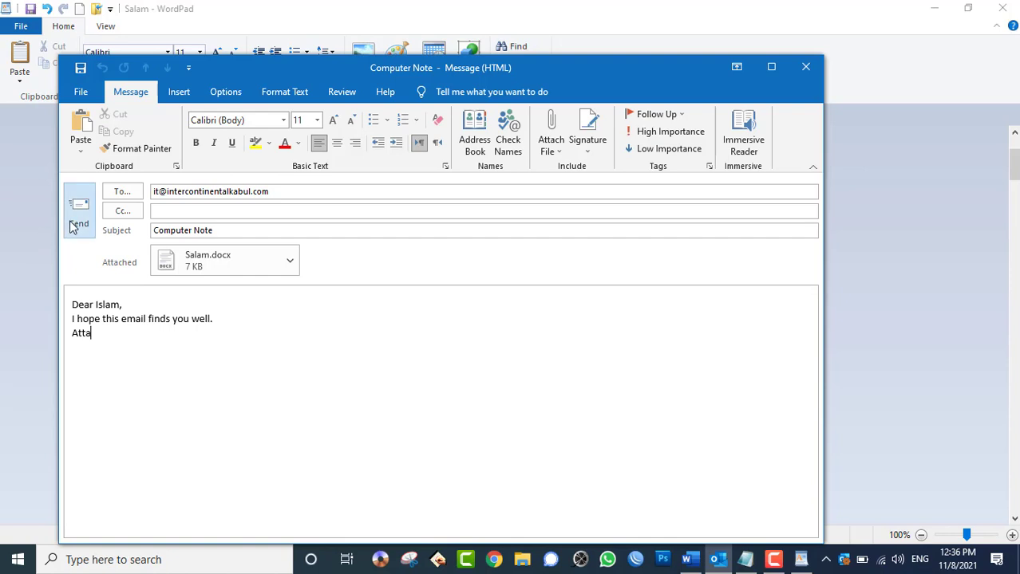
pyautogui.click(806, 67)
# - Discard the unsaved draft, return to WordPad, and view the About WordPad information
pyautogui.click(516, 322)
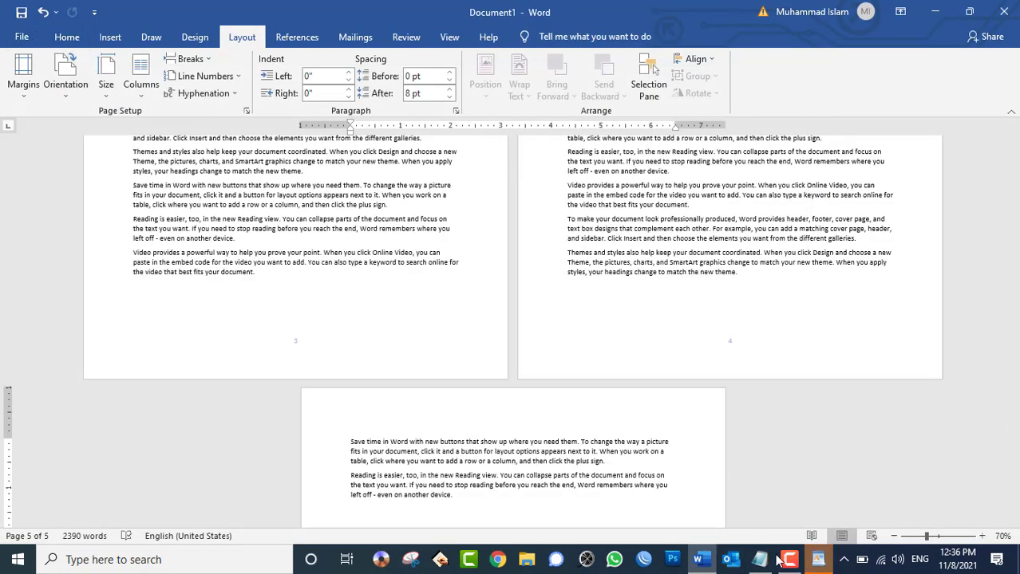
pyautogui.click(817, 561)
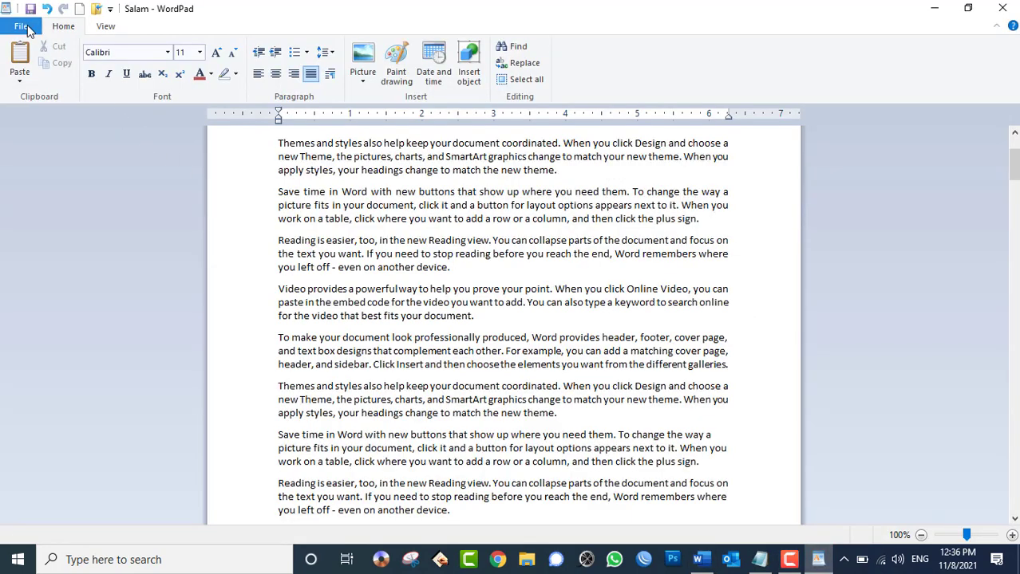
pyautogui.click(21, 26)
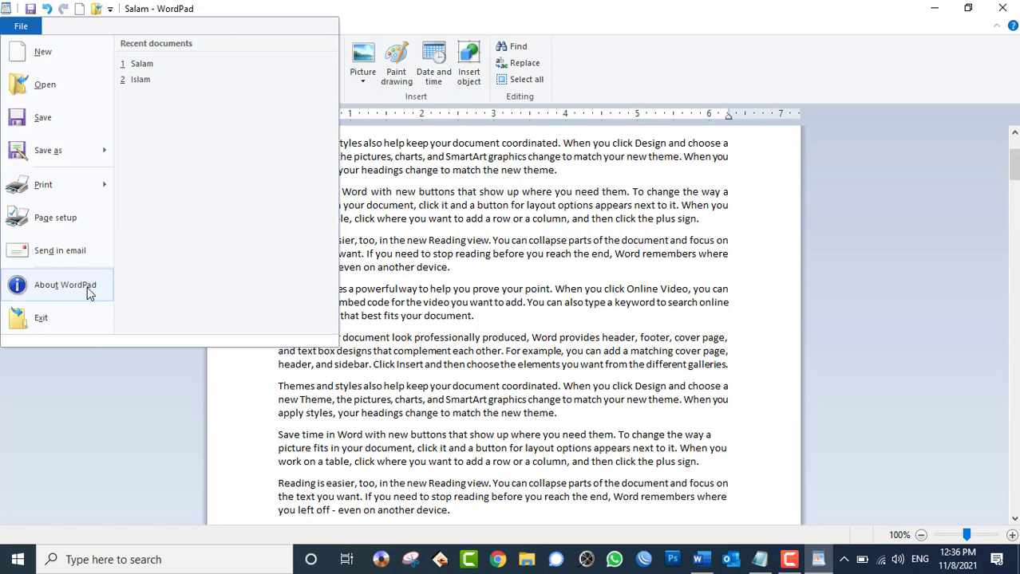
pyautogui.click(88, 291)
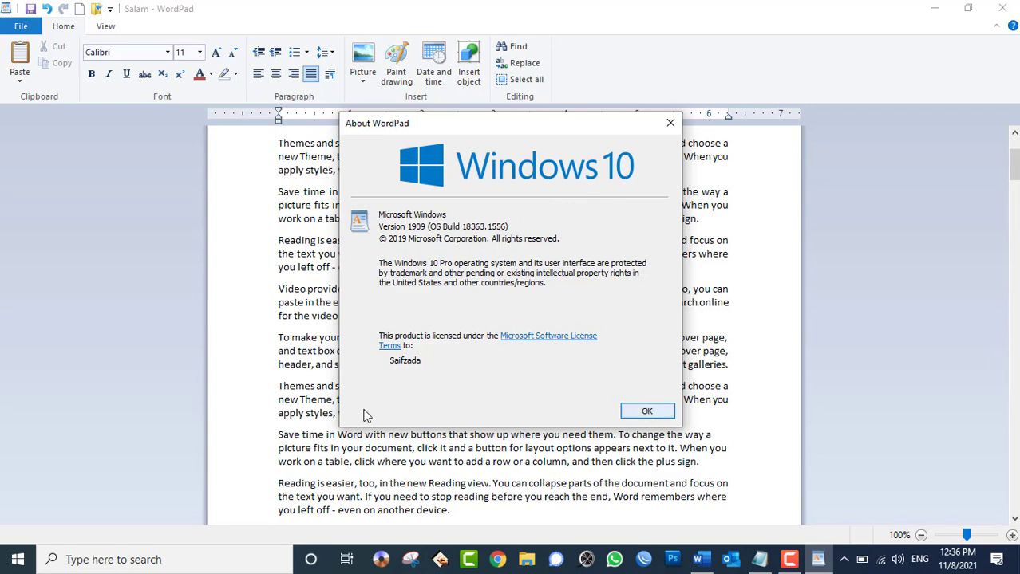
pyautogui.click(656, 413)
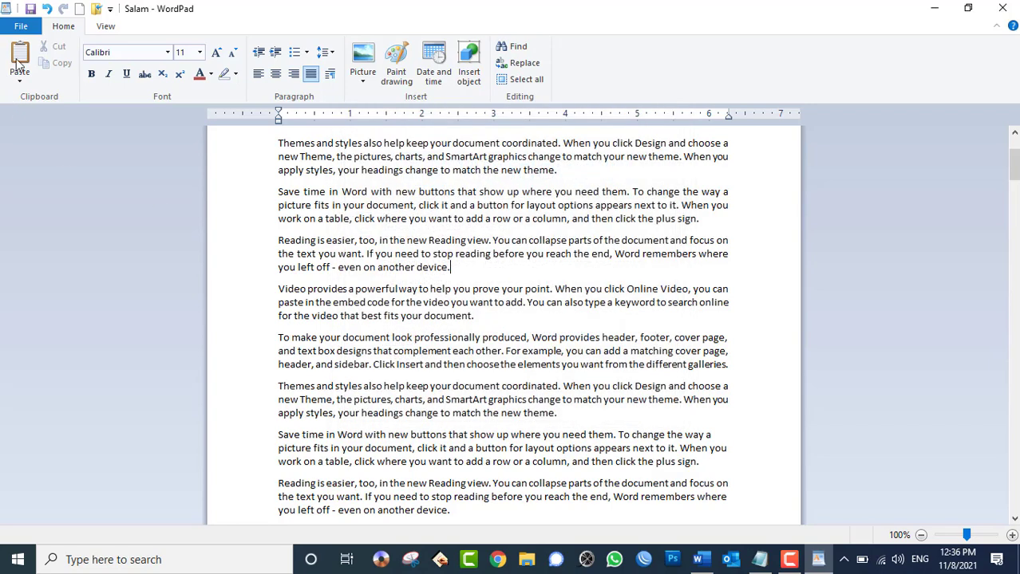
pyautogui.click(21, 26)
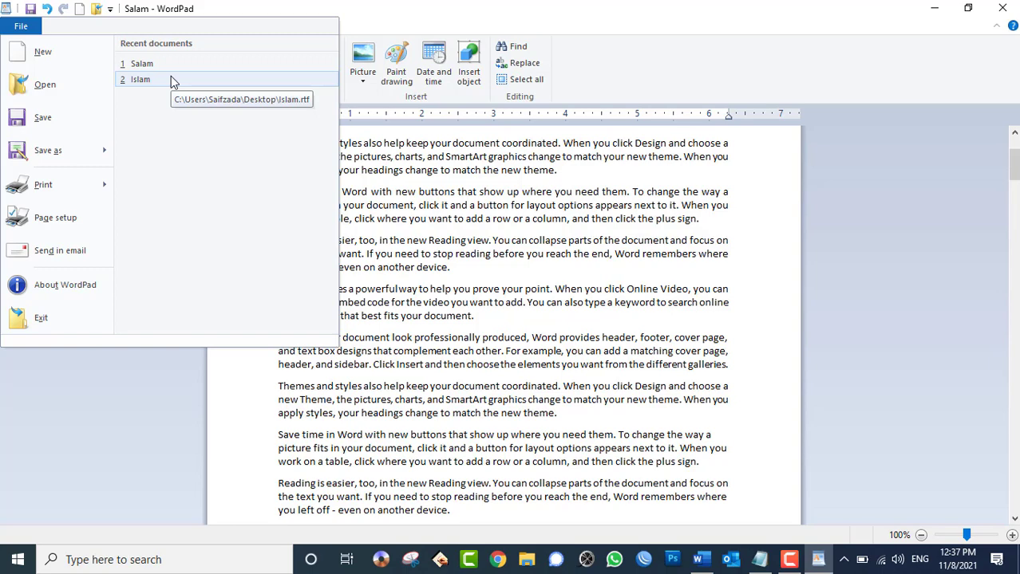
# - Close WordPad's File menu, switch to Word, and close Document1
pyautogui.click(615, 303)
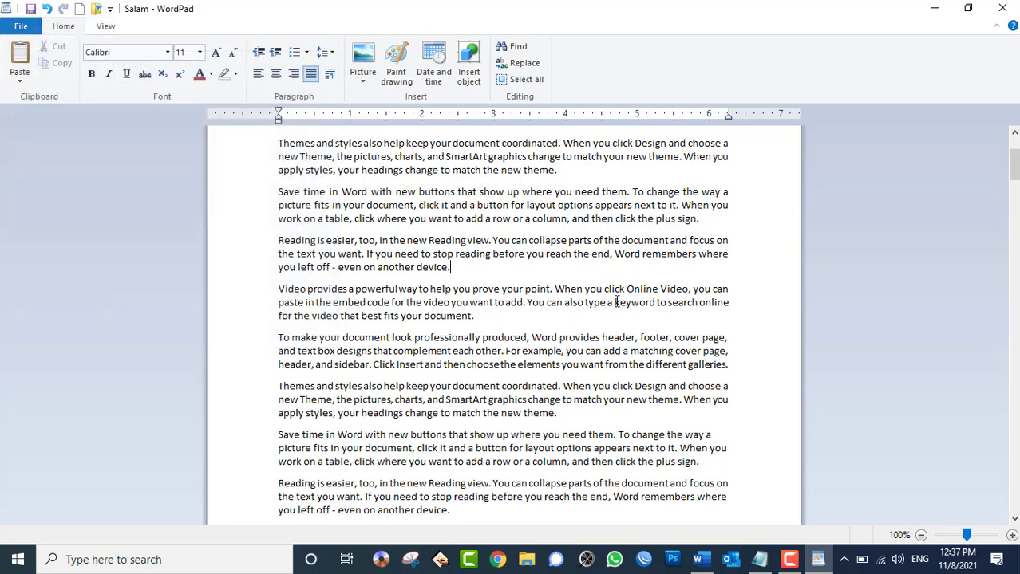
pyautogui.click(701, 560)
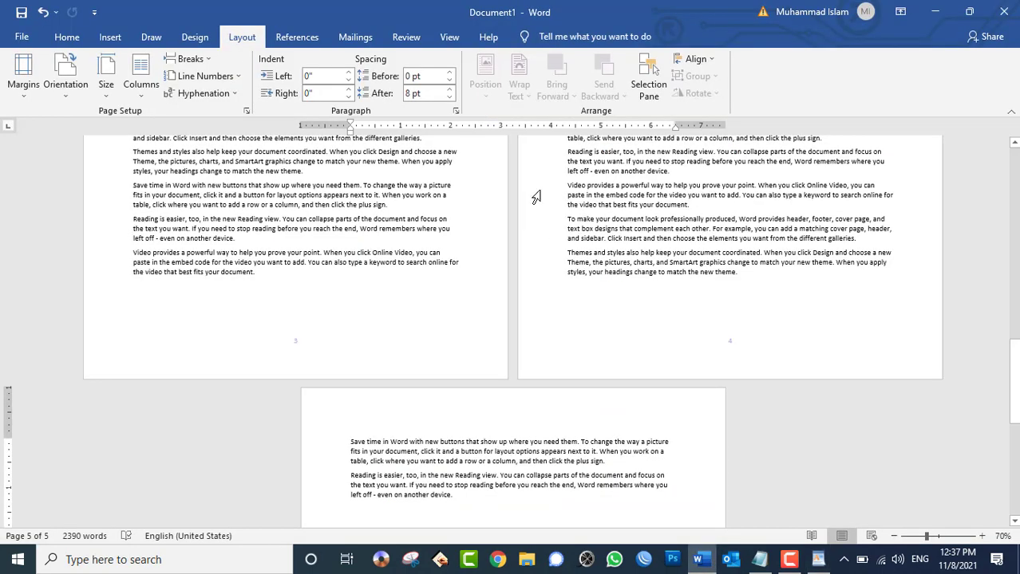
pyautogui.click(1003, 11)
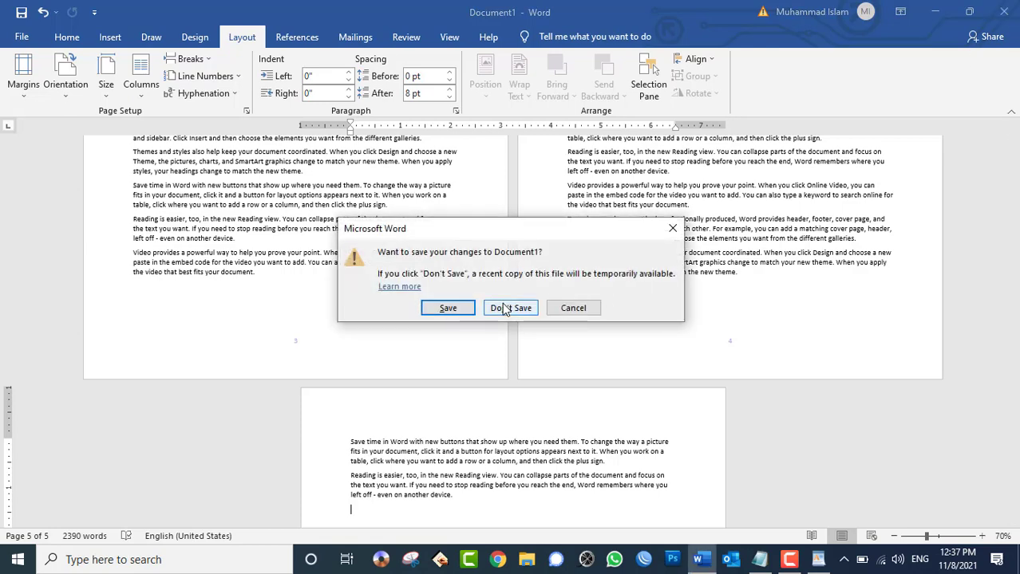